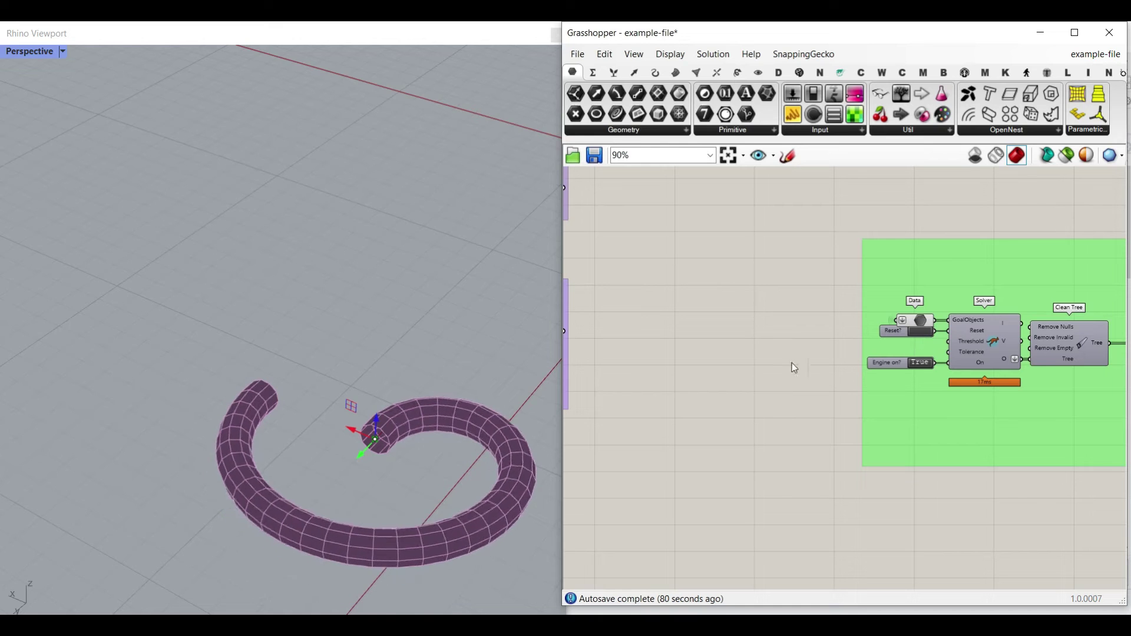
# Examine the bent tube mesh and its two ends from several angles in the Perspective view
pyautogui.moveTo(357, 429); pyautogui.dragTo(457, 416, button='right')
pyautogui.moveTo(329, 430)
pyautogui.mouseDown()
pyautogui.moveTo(397, 427)
pyautogui.moveTo(338, 426)
pyautogui.mouseUp()
pyautogui.scroll(-4, 333, 407)
pyautogui.moveTo(331, 380); pyautogui.dragTo(375, 384, button='right')
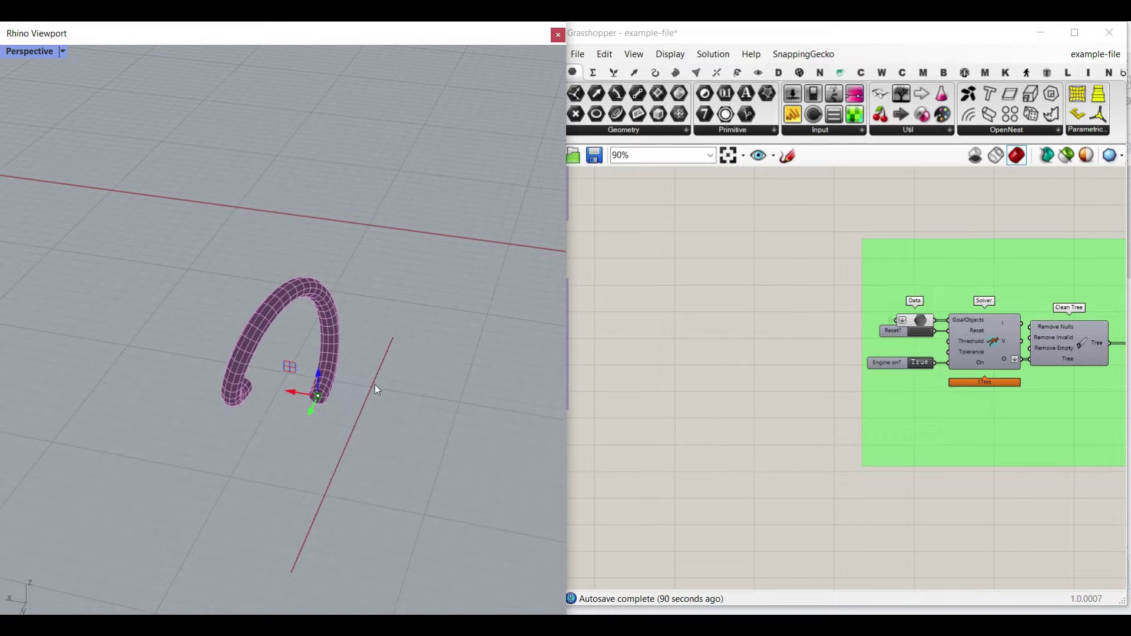
pyautogui.moveTo(235, 367); pyautogui.dragTo(258, 369, button='right')
pyautogui.scroll(6, 259, 370)
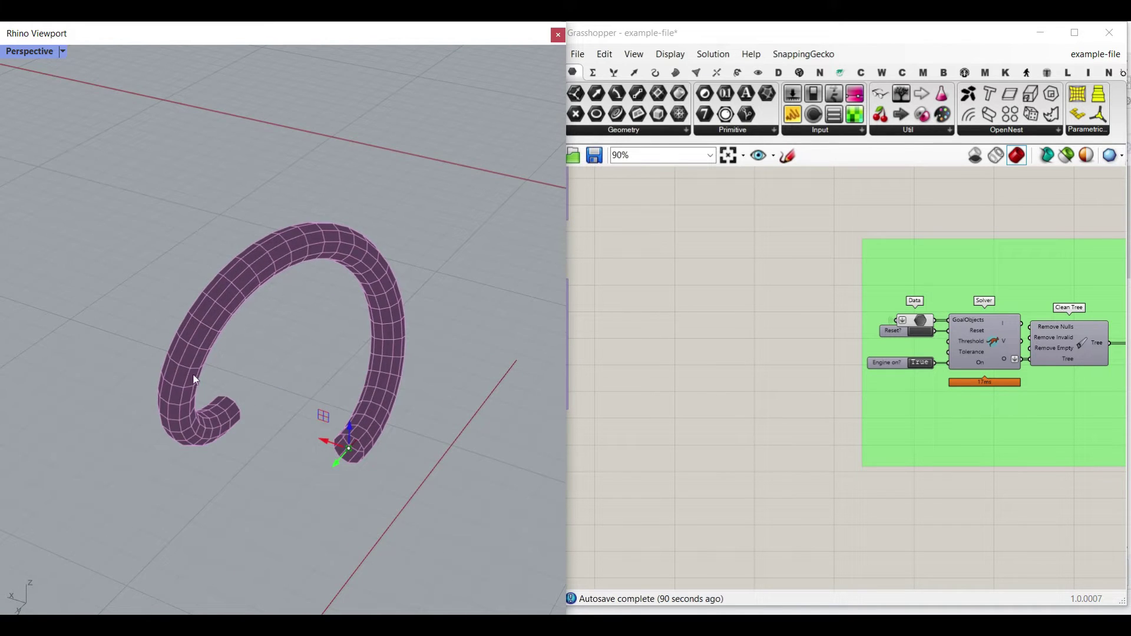
pyautogui.scroll(5, 352, 436)
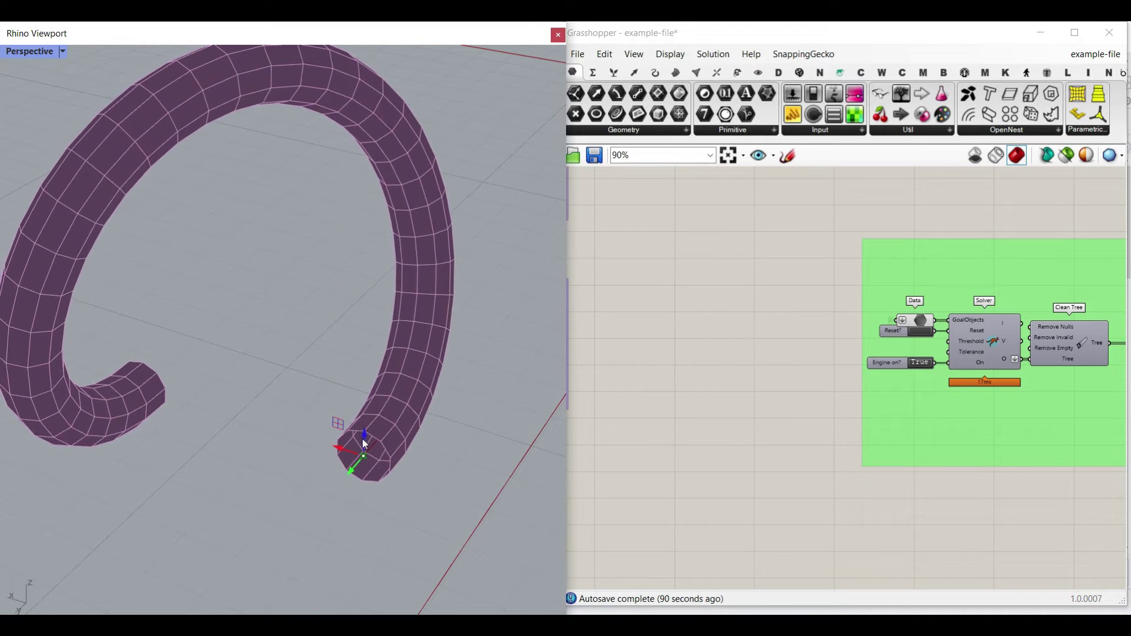
pyautogui.scroll(-3, 361, 443)
pyautogui.moveTo(360, 447); pyautogui.dragTo(292, 478, button='right')
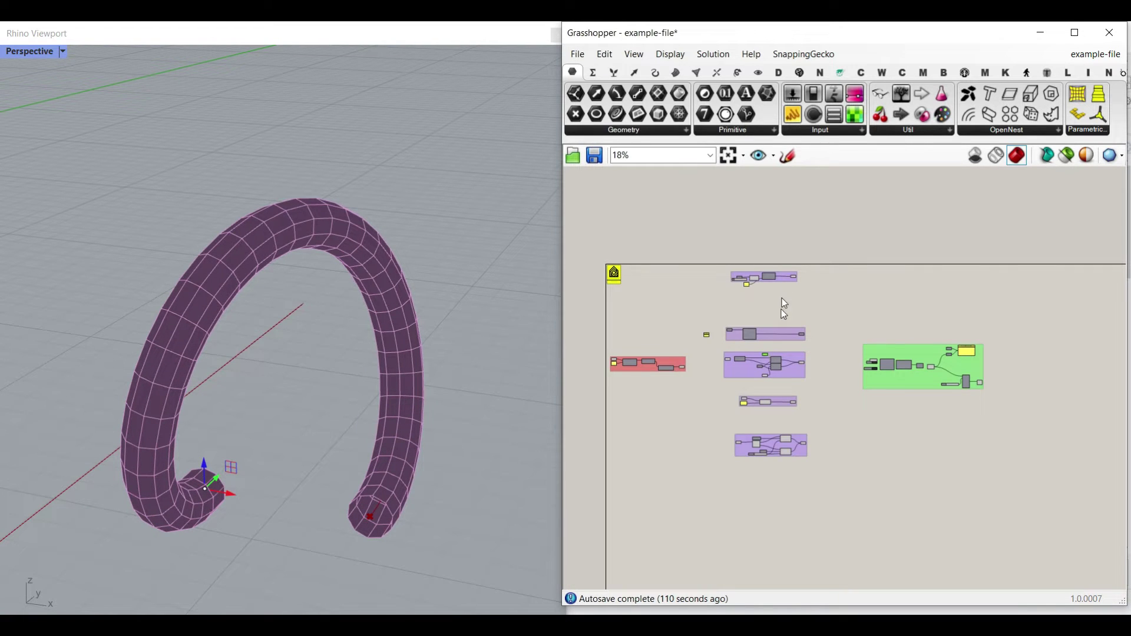
pyautogui.moveTo(399, 399); pyautogui.dragTo(334, 394, button='right')
pyautogui.scroll(-4, 323, 393)
pyautogui.scroll(5, 298, 451)
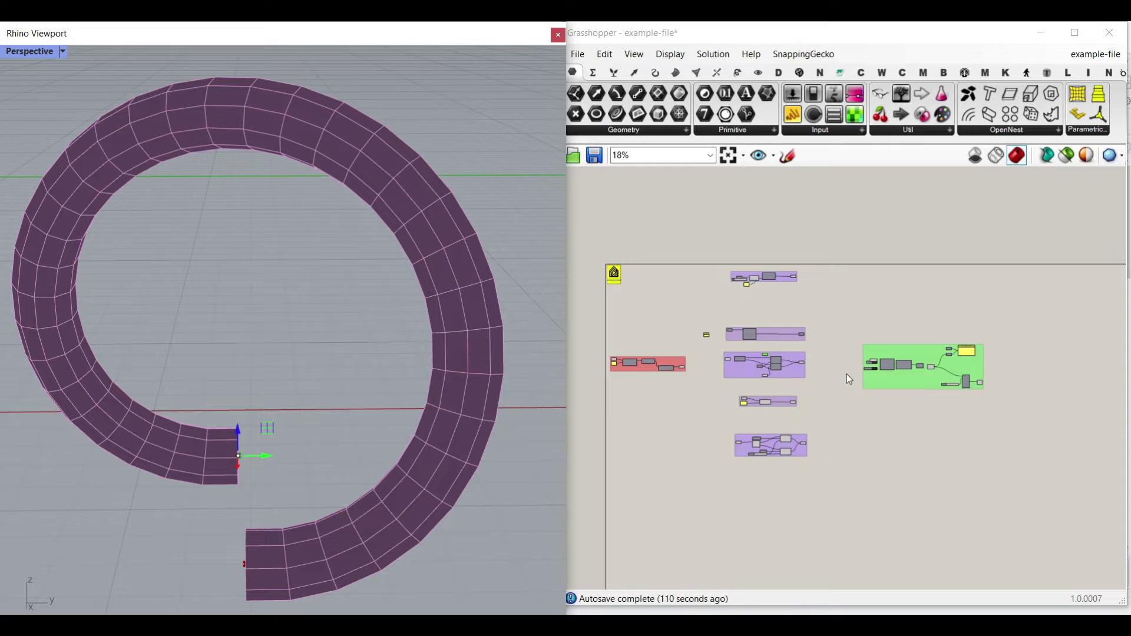
# Turn off the preview of all components in the definition
pyautogui.scroll(-3, 847, 374)
pyautogui.moveTo(975, 465); pyautogui.dragTo(619, 313)
pyautogui.rightClick(846, 277)
pyautogui.click(884, 299)
pyautogui.click(921, 283)
# Preview the Line parameter of the red group to view the input line, and hide it again
pyautogui.scroll(6, 737, 383)
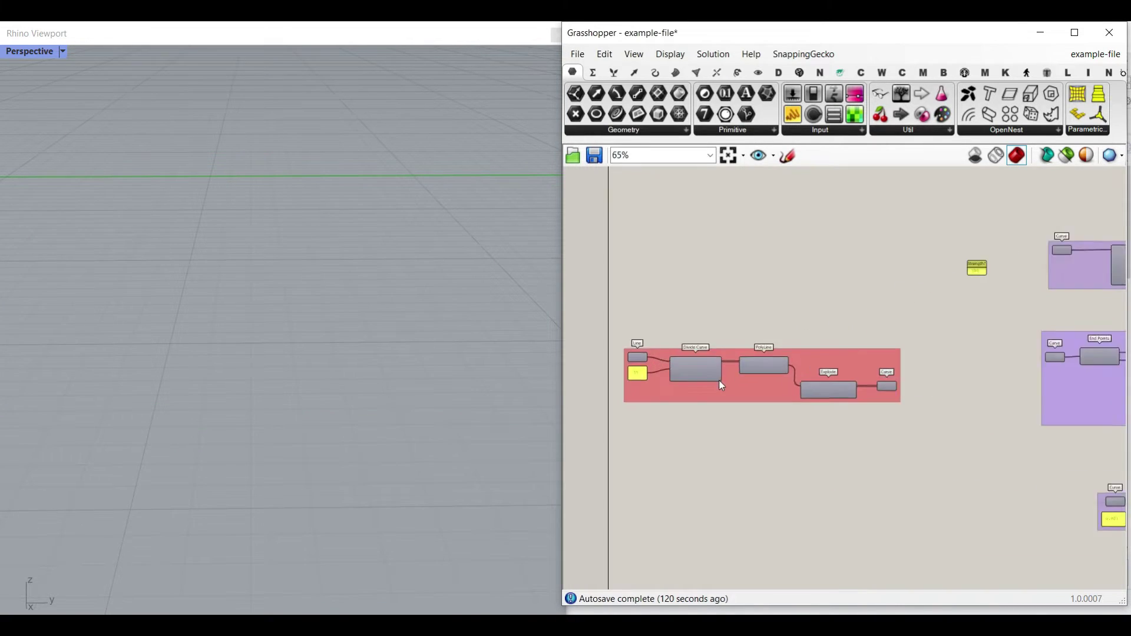
pyautogui.scroll(3, 720, 384)
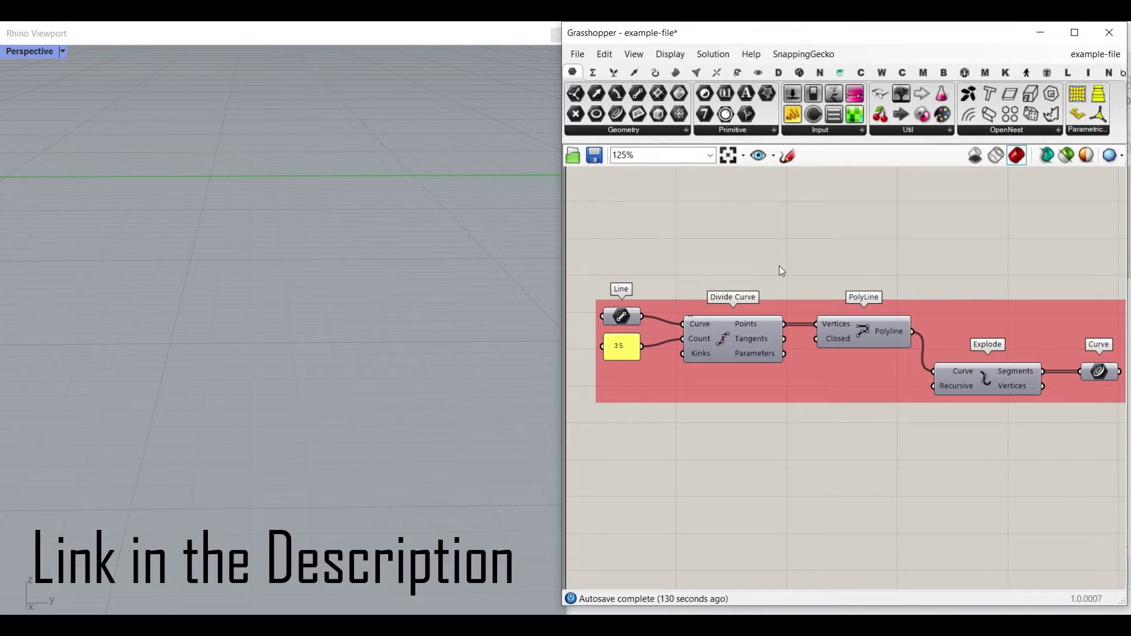
pyautogui.moveTo(829, 264)
pyautogui.mouseDown(button='right')
pyautogui.moveTo(809, 258)
pyautogui.moveTo(825, 266)
pyautogui.mouseUp(button='right')
pyautogui.rightClick(626, 319)
pyautogui.click(630, 334)
pyautogui.scroll(-5, 328, 370)
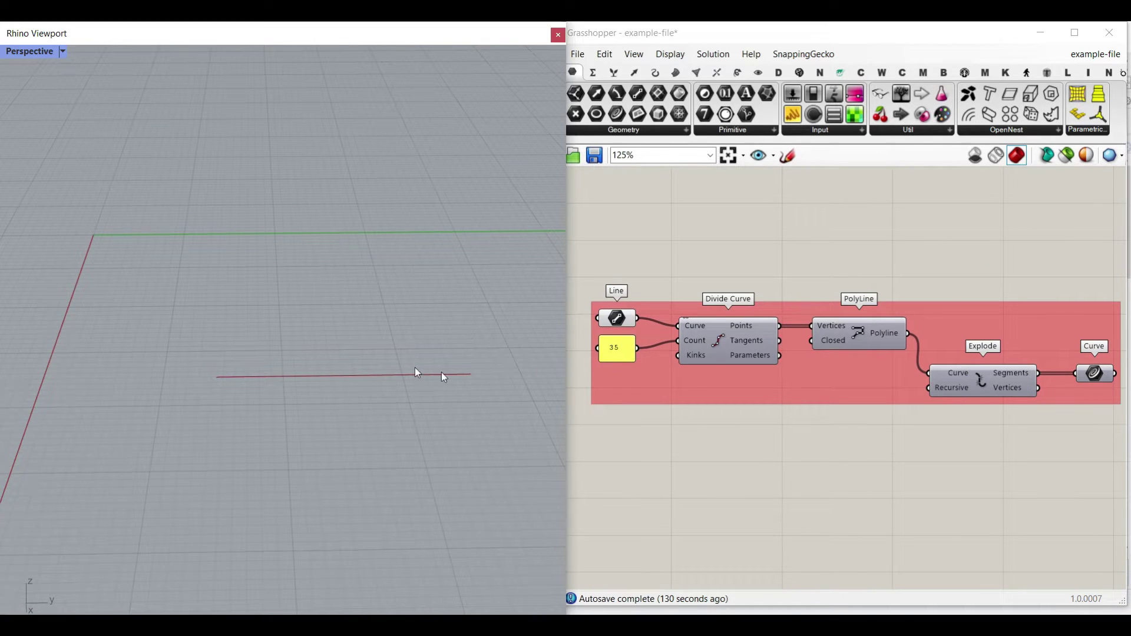
pyautogui.scroll(2, 639, 317)
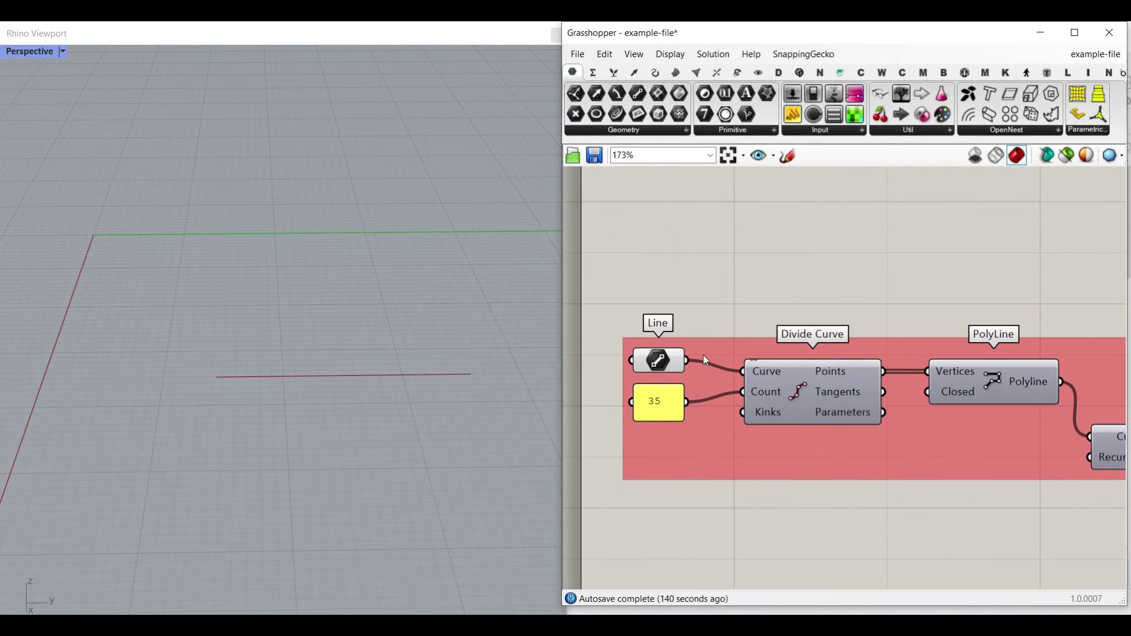
pyautogui.rightClick(657, 366)
pyautogui.click(686, 375)
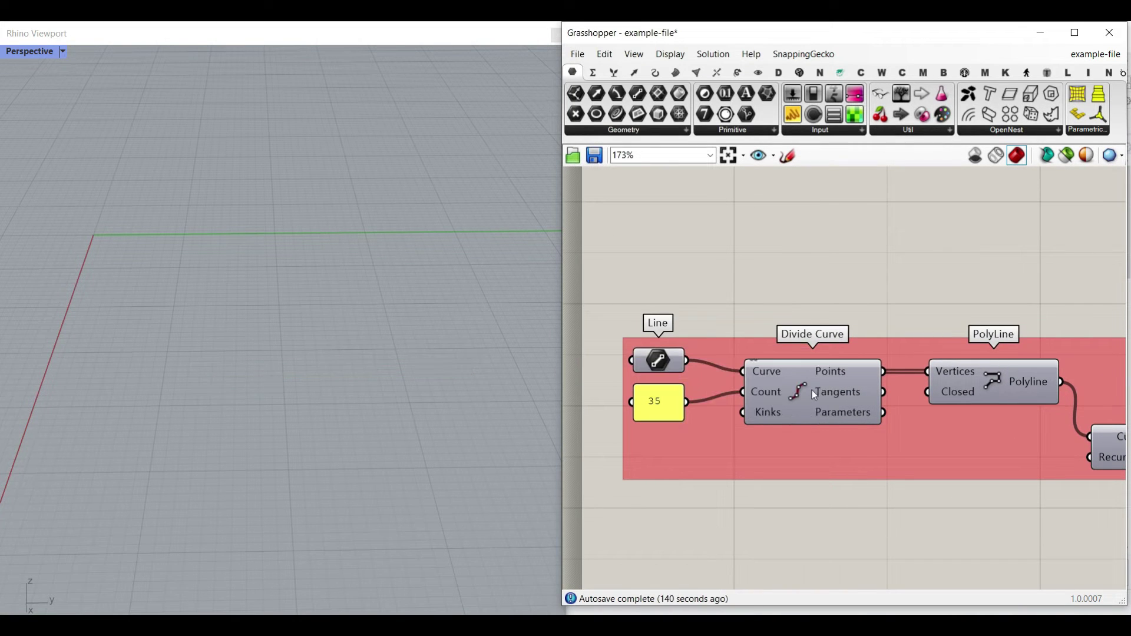
# Preview the Divide Curve component to examine its division points along the line, and hide them again
pyautogui.click(656, 75)
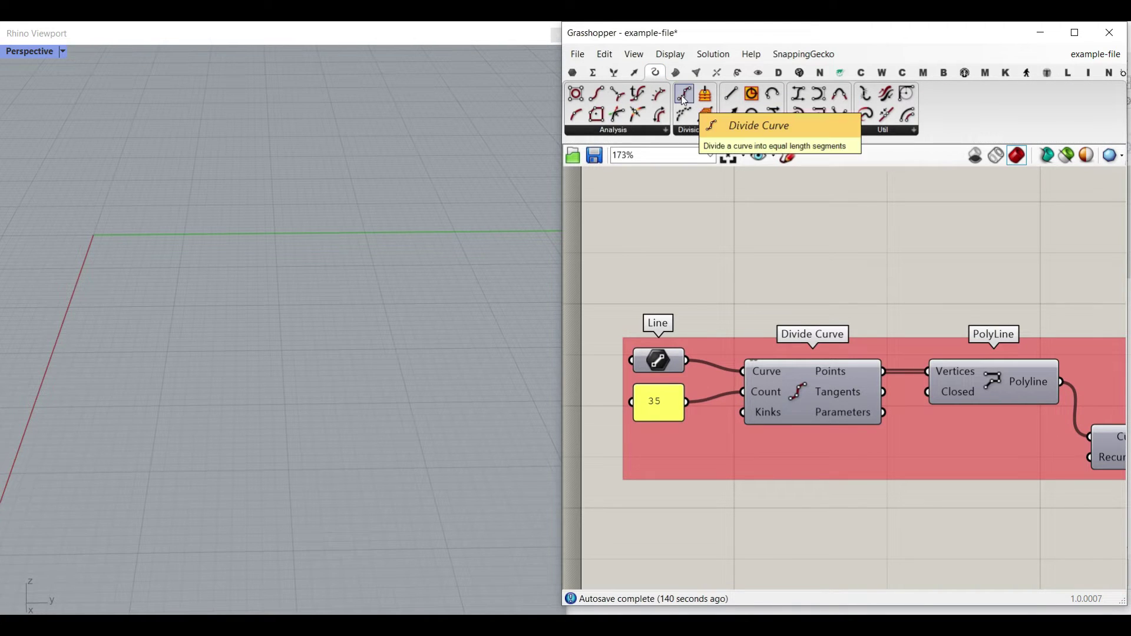
pyautogui.rightClick(807, 380)
pyautogui.click(819, 405)
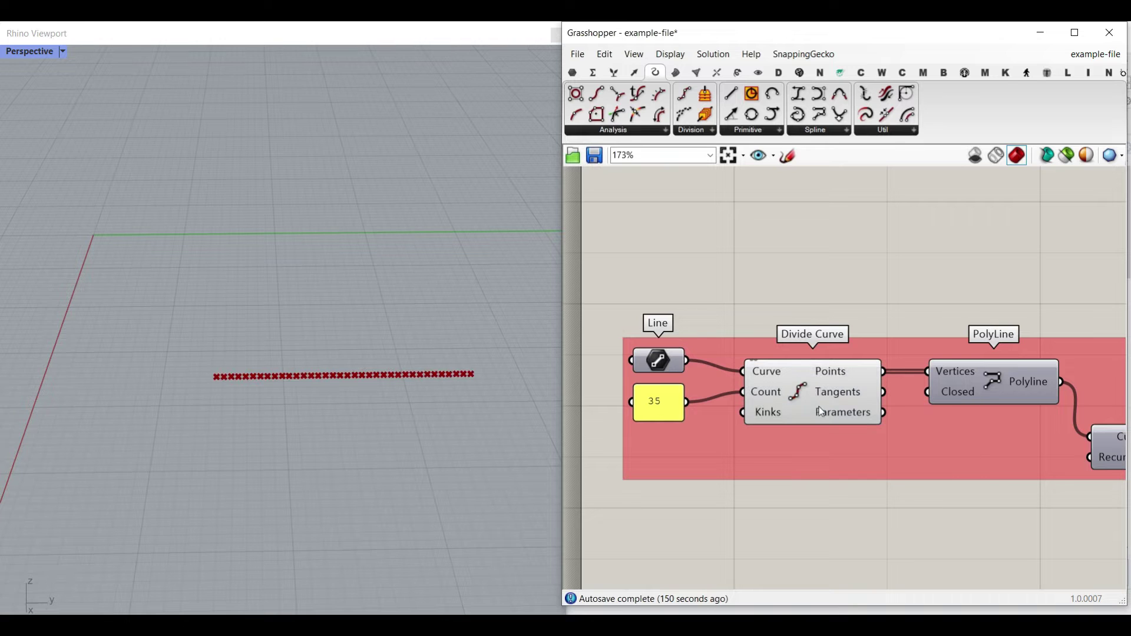
pyautogui.scroll(3, 284, 383)
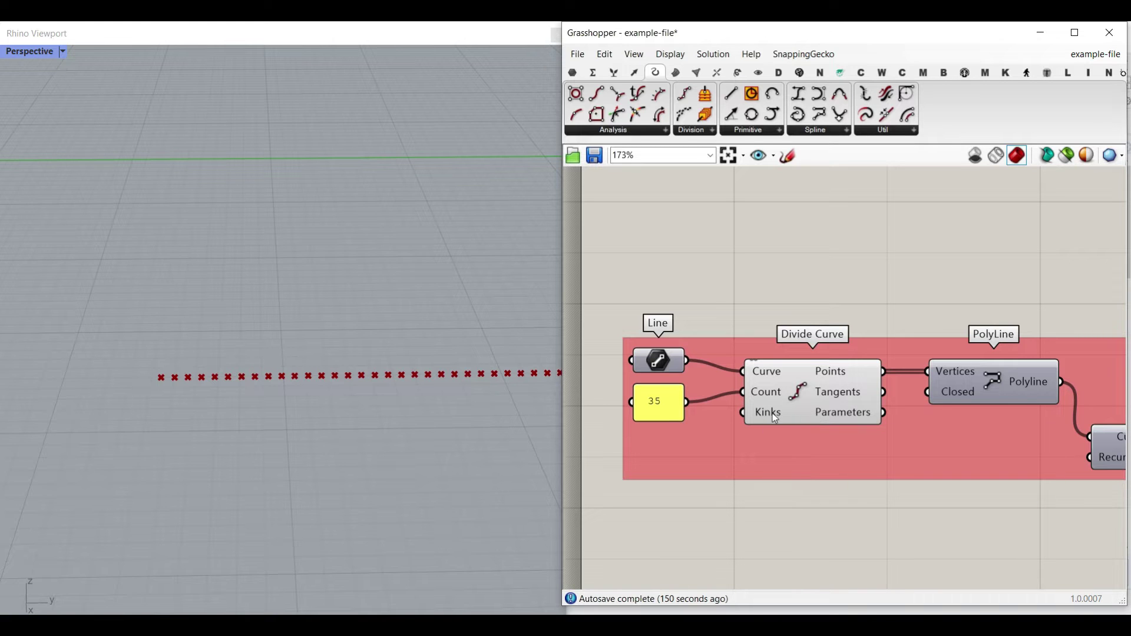
pyautogui.moveTo(393, 427); pyautogui.dragTo(201, 413, button='right')
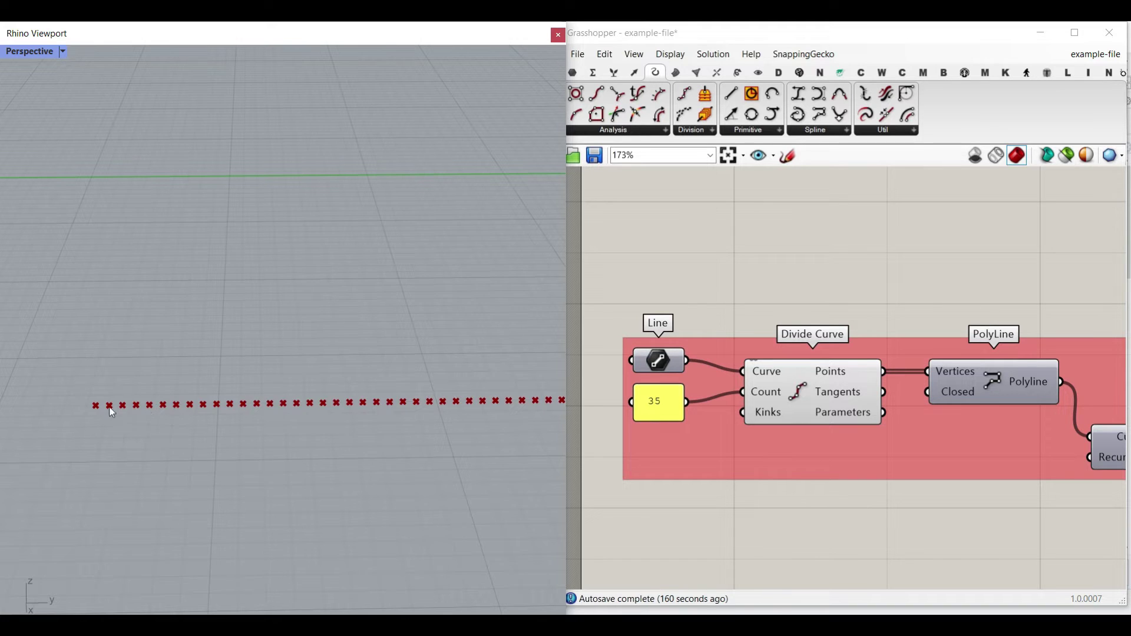
pyautogui.scroll(5, 113, 414)
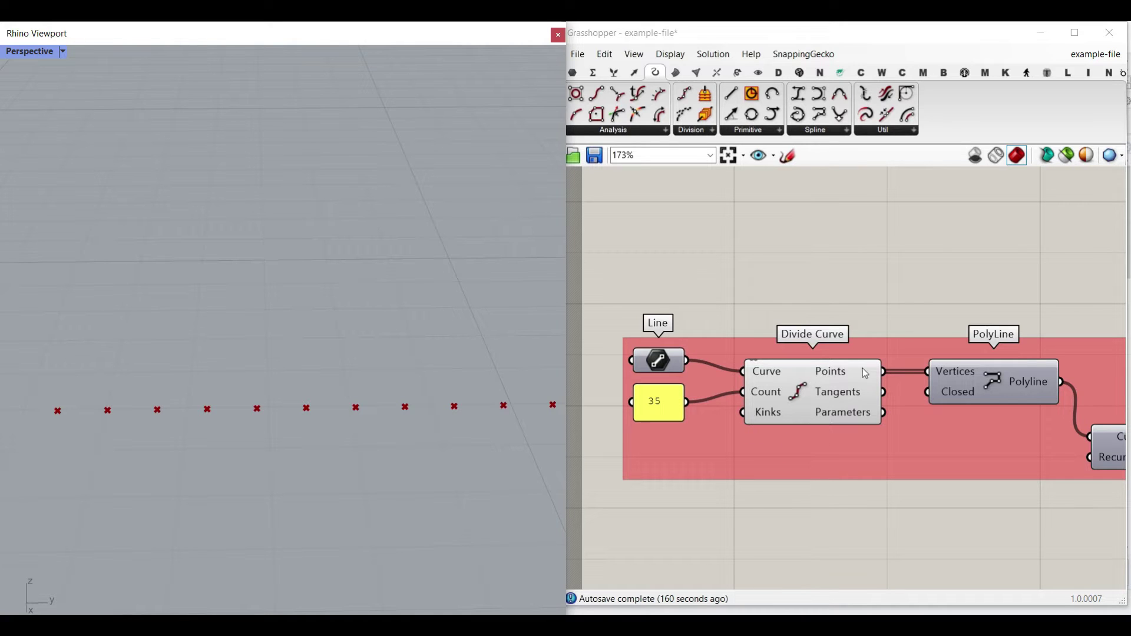
pyautogui.moveTo(822, 404); pyautogui.dragTo(694, 437, button='right')
pyautogui.rightClick(691, 443)
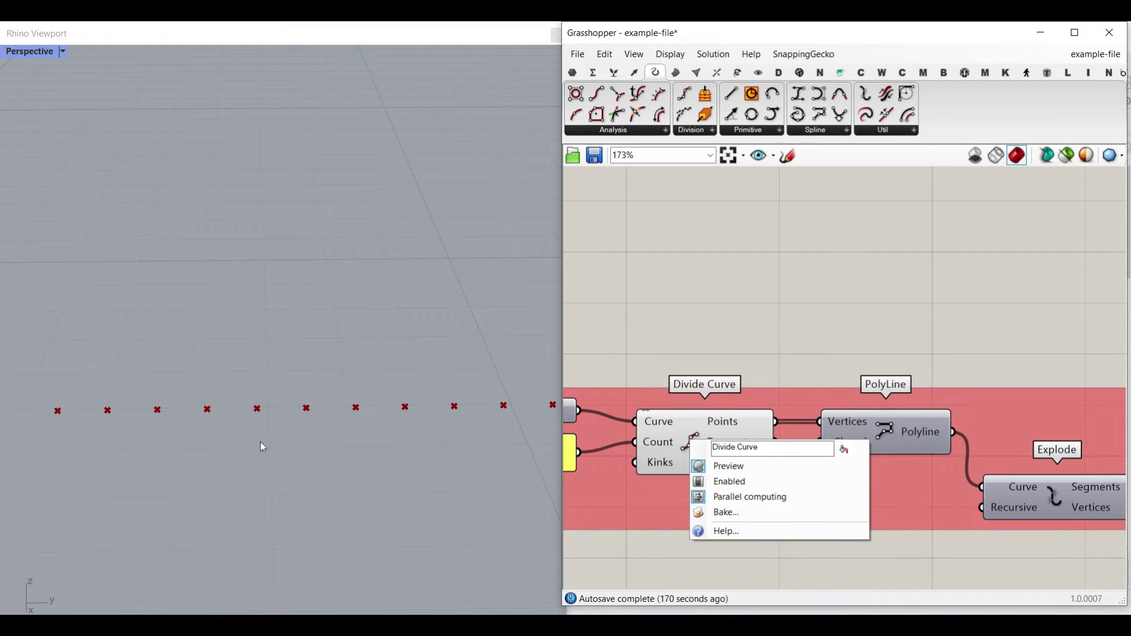
pyautogui.click(729, 466)
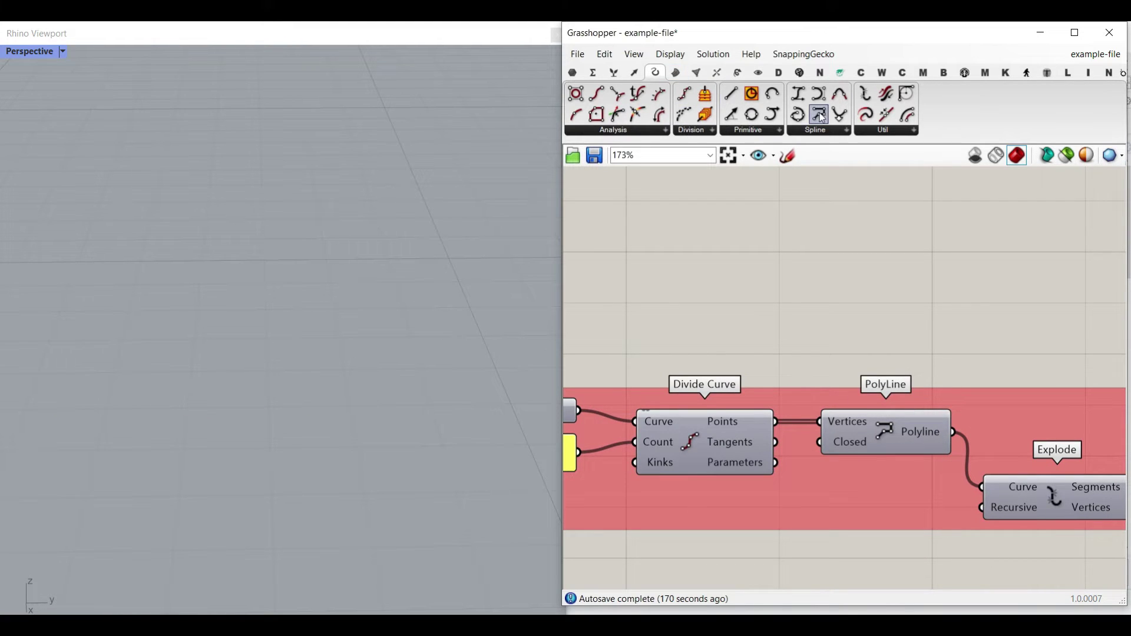
# Turn on the PolyLine component's preview and bake its polyline with the default attributes
pyautogui.rightClick(887, 433)
pyautogui.click(911, 448)
pyautogui.scroll(-1, 283, 442)
pyautogui.rightClick(933, 436)
pyautogui.click(960, 455)
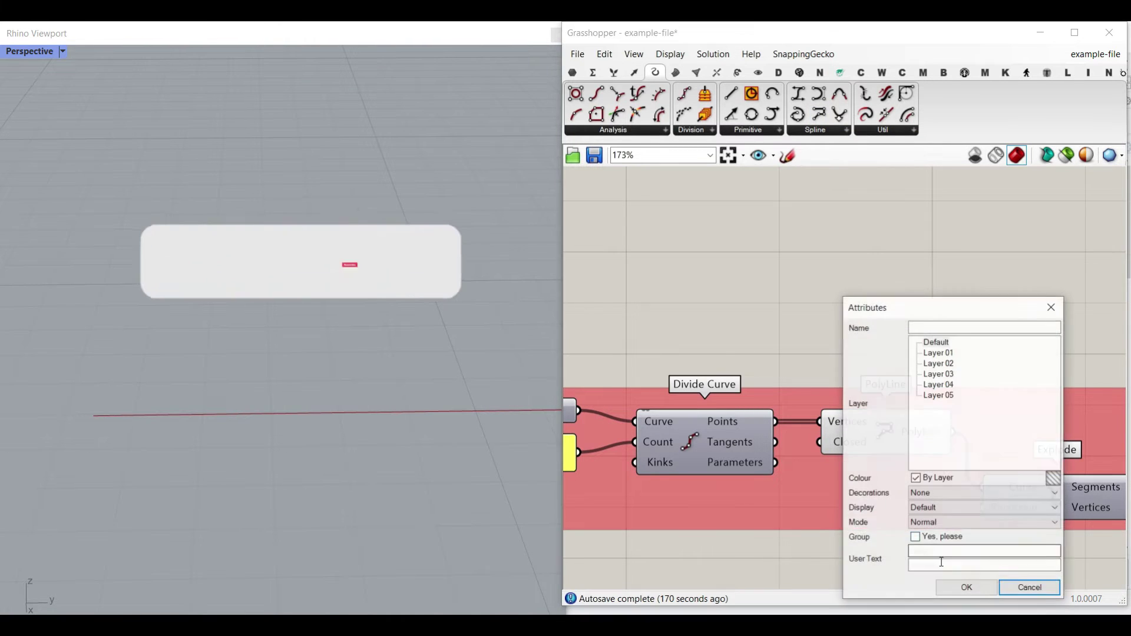
pyautogui.click(963, 586)
# Select the baked polyline to inspect its vertices, and delete it
pyautogui.moveTo(401, 430); pyautogui.dragTo(175, 381)
pyautogui.scroll(3, 135, 394)
pyautogui.scroll(6, 135, 394)
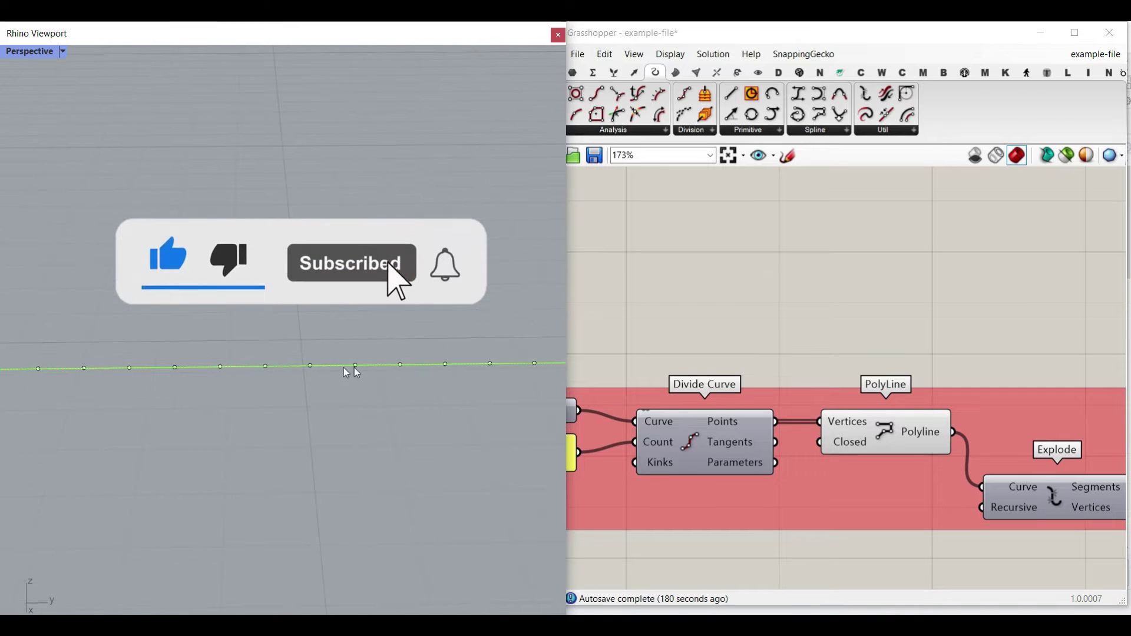
pyautogui.press('Delete')
pyautogui.scroll(-7, 295, 398)
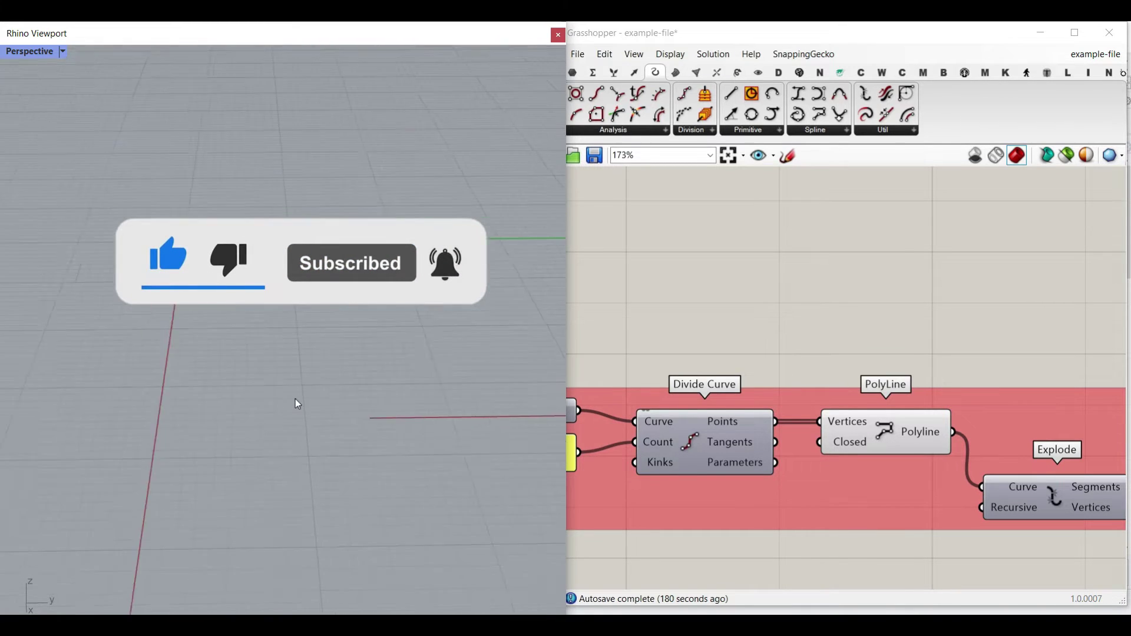
pyautogui.keyDown('shift'); pyautogui.moveTo(483, 424); pyautogui.dragTo(331, 453, button='right'); pyautogui.keyUp('shift')
pyautogui.scroll(3, 331, 452)
pyautogui.scroll(-4, 881, 356)
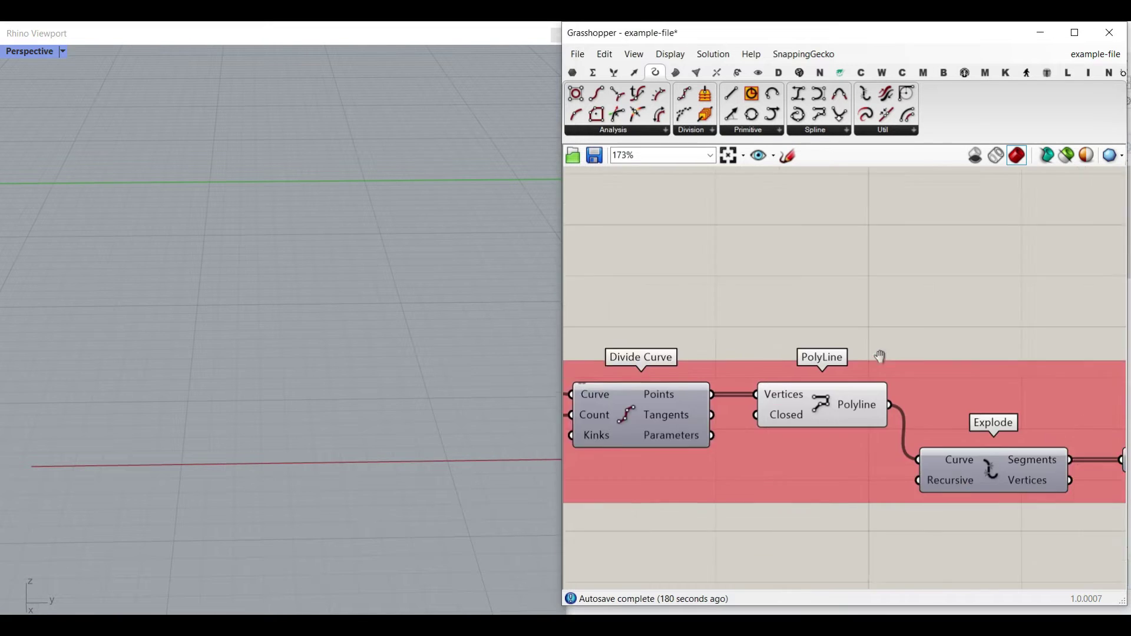
# Turn on the Explode component's preview and bake its Segments output
pyautogui.scroll(3, 883, 420)
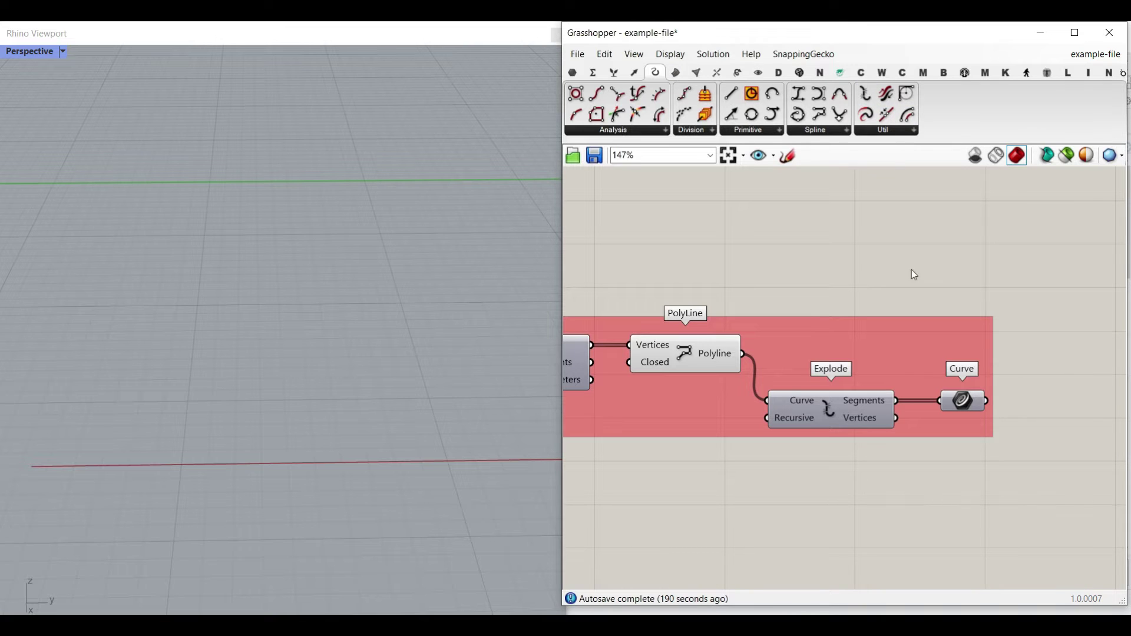
pyautogui.rightClick(826, 403)
pyautogui.click(848, 430)
pyautogui.rightClick(878, 416)
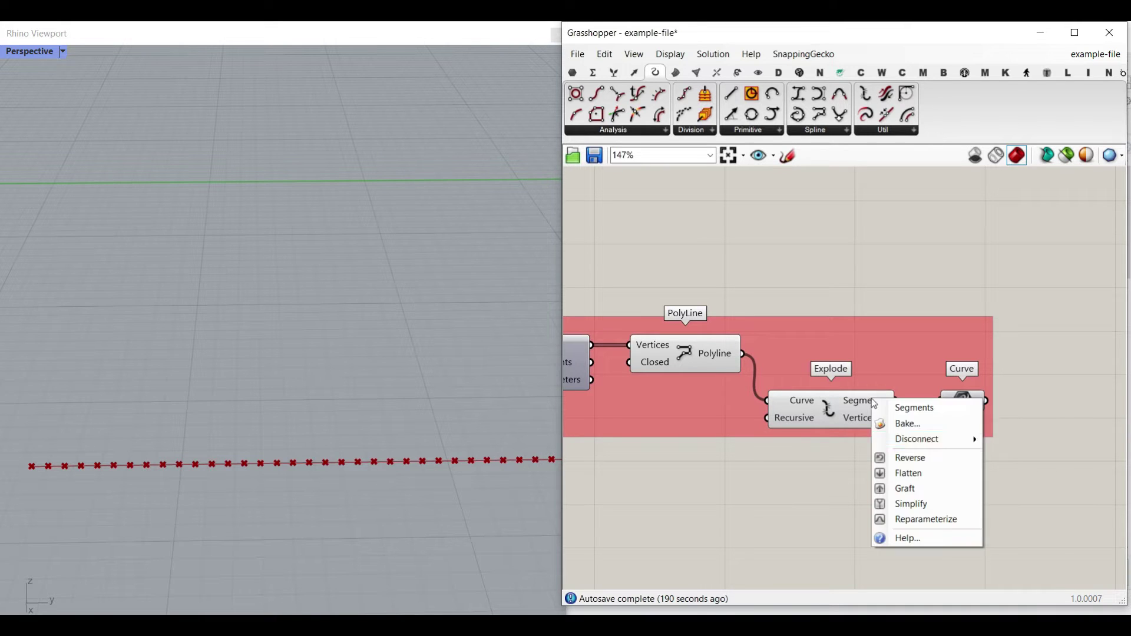
pyautogui.click(883, 422)
pyautogui.click(912, 560)
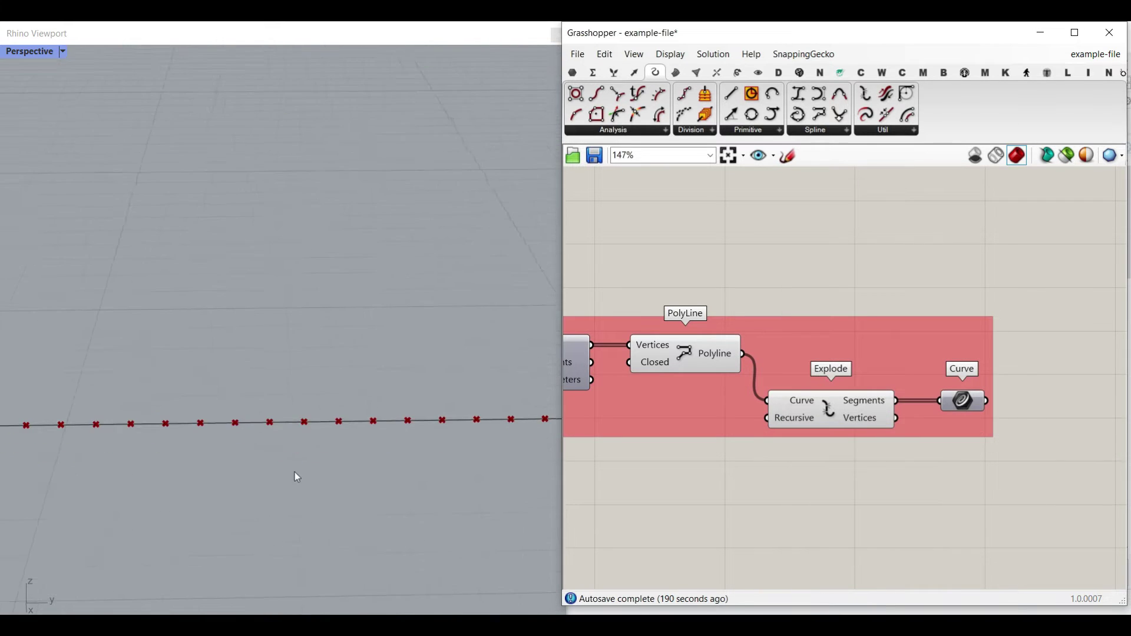
# Select individual baked segments along the line to inspect them, and remove the baked copies
pyautogui.click(277, 418)
pyautogui.click(232, 416)
pyautogui.click(211, 363)
pyautogui.scroll(-3, 236, 366)
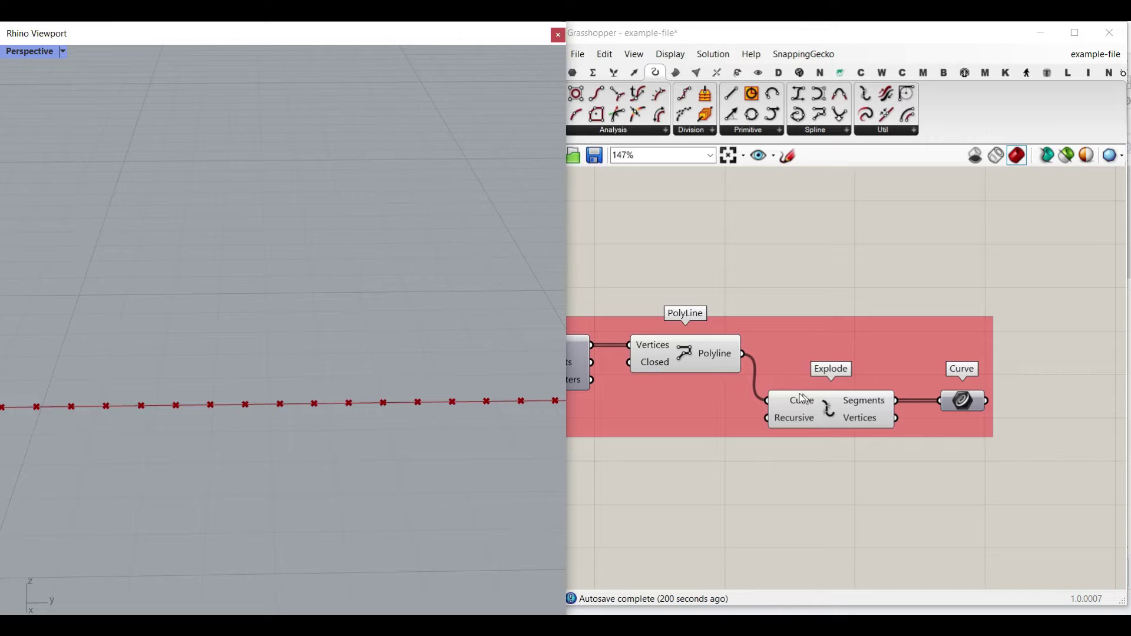
# Turn off the preview of all components in the red line-division group
pyautogui.scroll(-8, 861, 461)
pyautogui.moveTo(856, 451); pyautogui.dragTo(667, 355)
pyautogui.rightClick(746, 323)
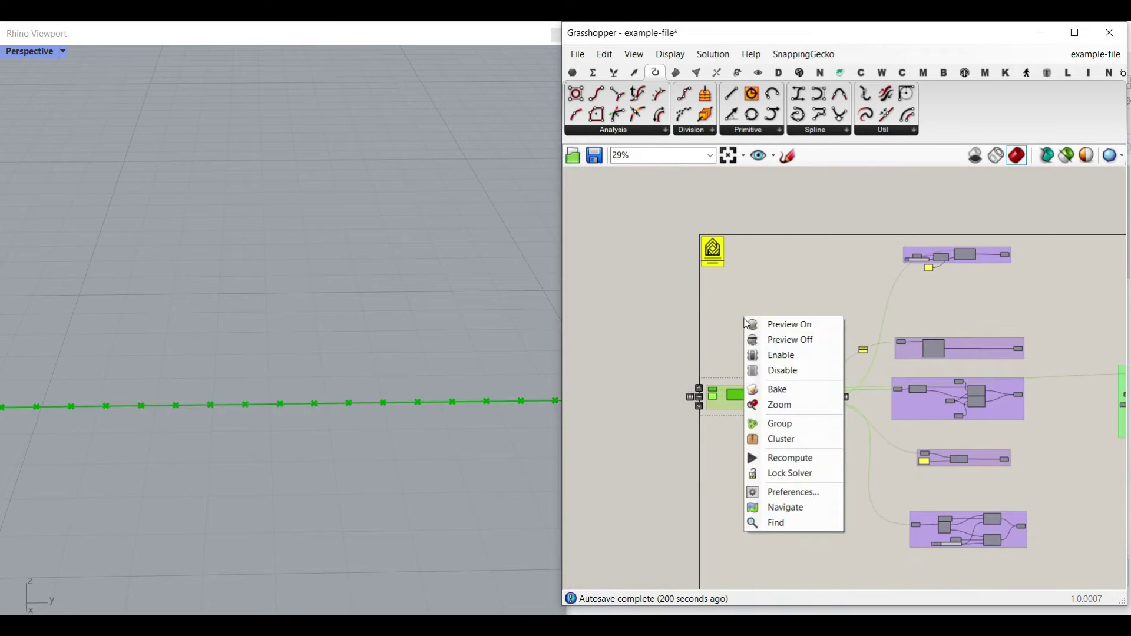
pyautogui.click(779, 340)
# Examine the green Solver group and the purple goal groups that belong to the simulation
pyautogui.moveTo(788, 349); pyautogui.dragTo(855, 388, button='right')
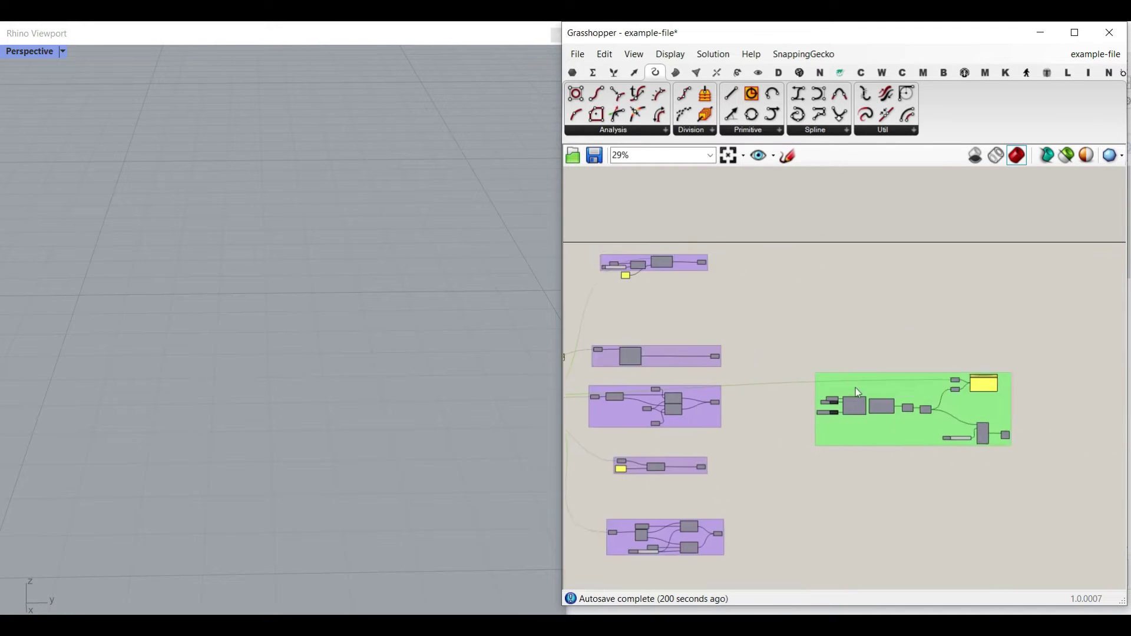
pyautogui.scroll(8, 855, 388)
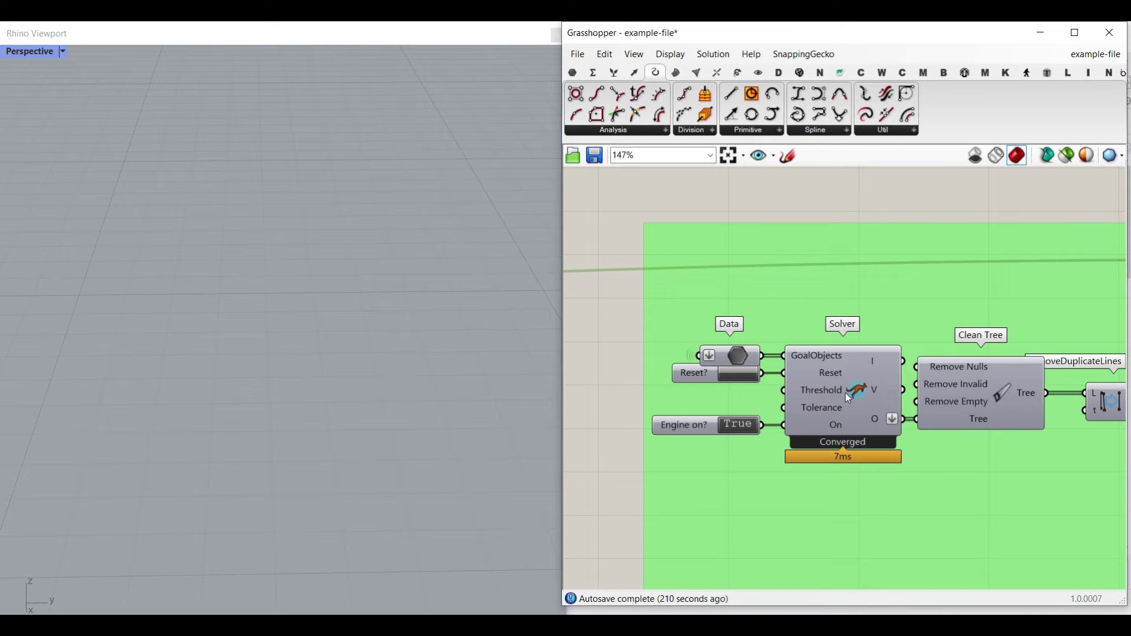
pyautogui.scroll(-4, 876, 374)
pyautogui.moveTo(657, 417); pyautogui.dragTo(925, 400, button='right')
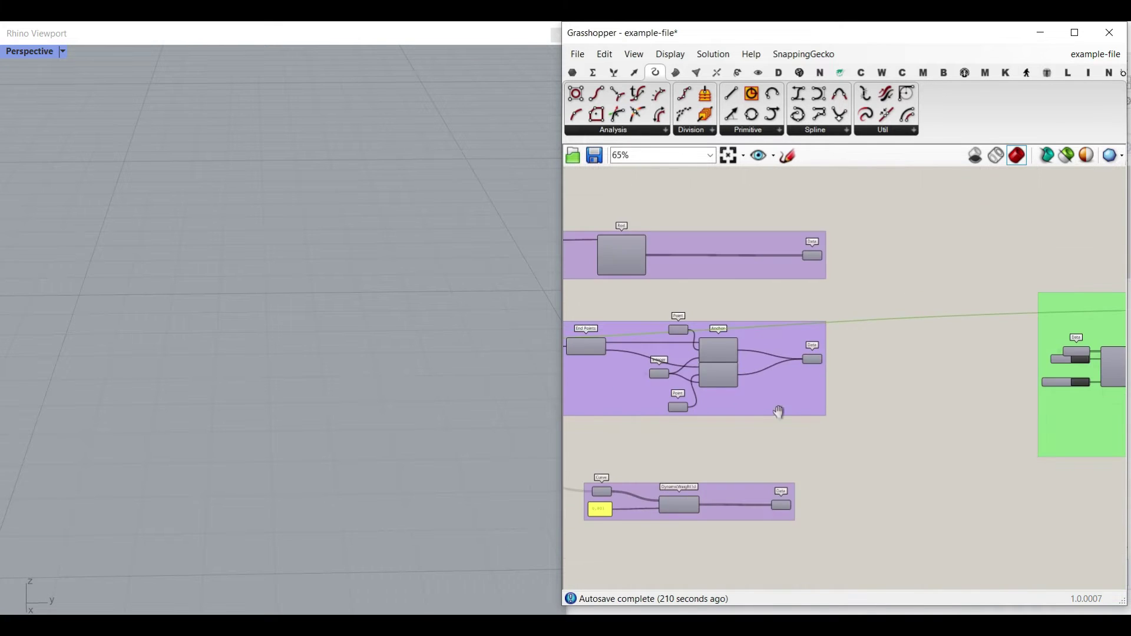
pyautogui.moveTo(778, 412); pyautogui.dragTo(937, 444, button='right')
pyautogui.scroll(-3, 843, 417)
pyautogui.moveTo(865, 383); pyautogui.dragTo(774, 343, button='right')
pyautogui.scroll(-2, 892, 309)
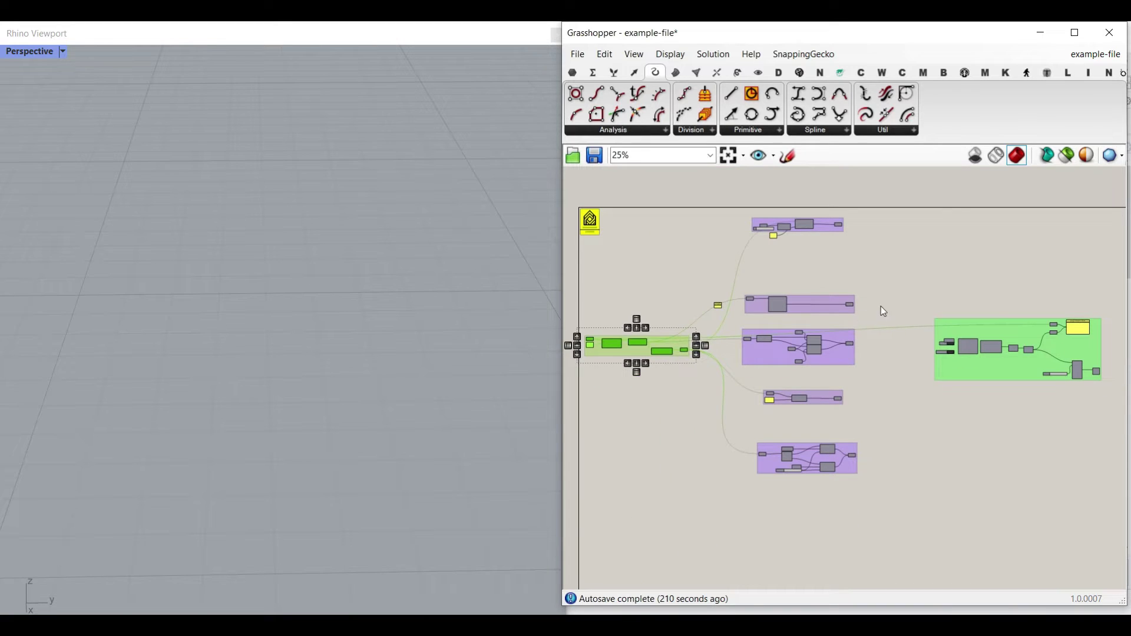
# Find the Length(Line) goal among the Kangaroo line goals and select its component in the purple group to see its connections
pyautogui.click(1006, 73)
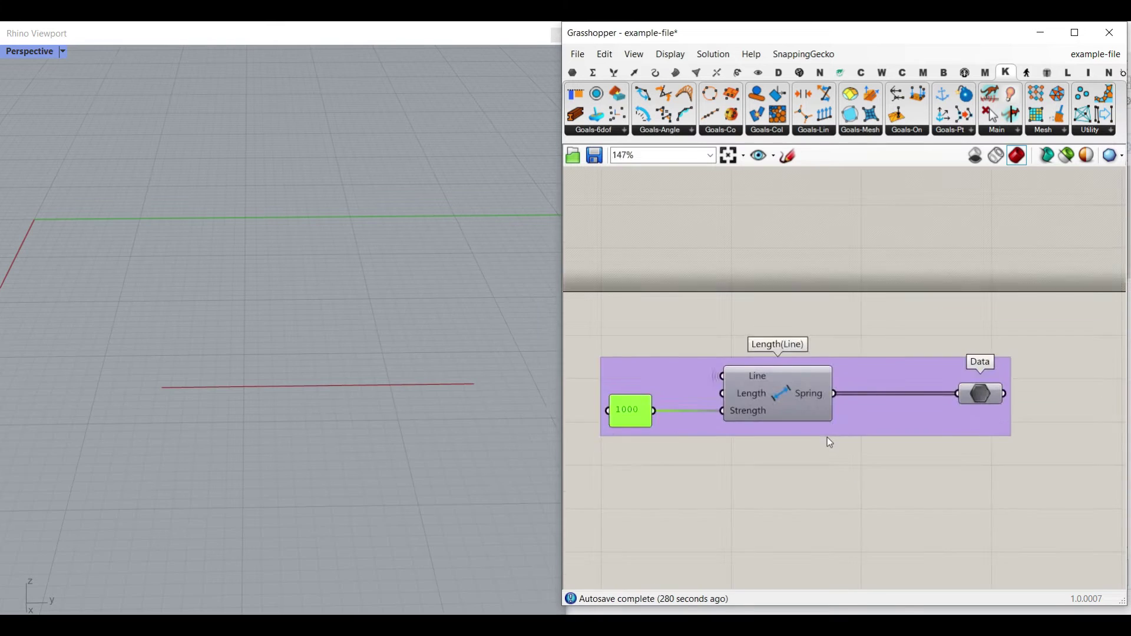
pyautogui.scroll(3, 827, 437)
pyautogui.scroll(-2, 848, 447)
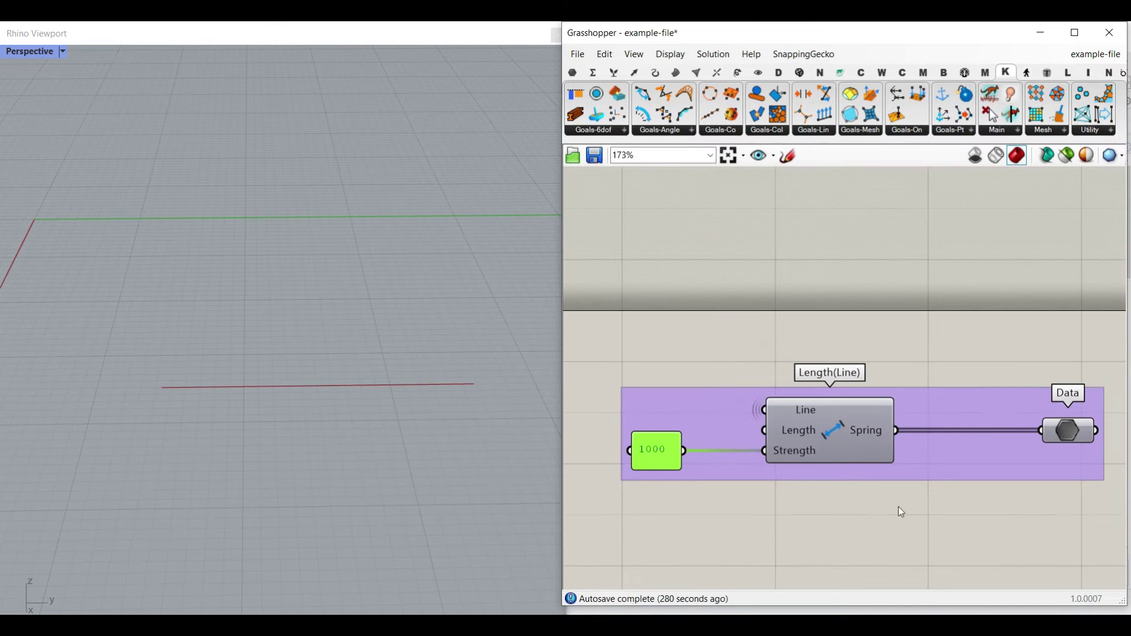
pyautogui.scroll(4, 197, 388)
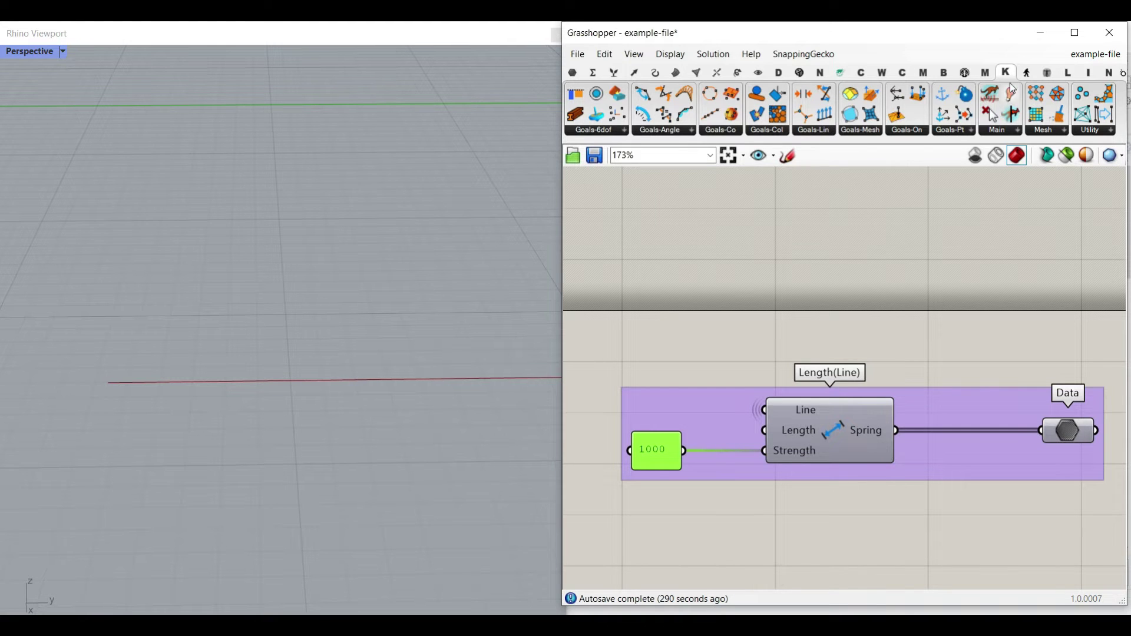
pyautogui.click(828, 134)
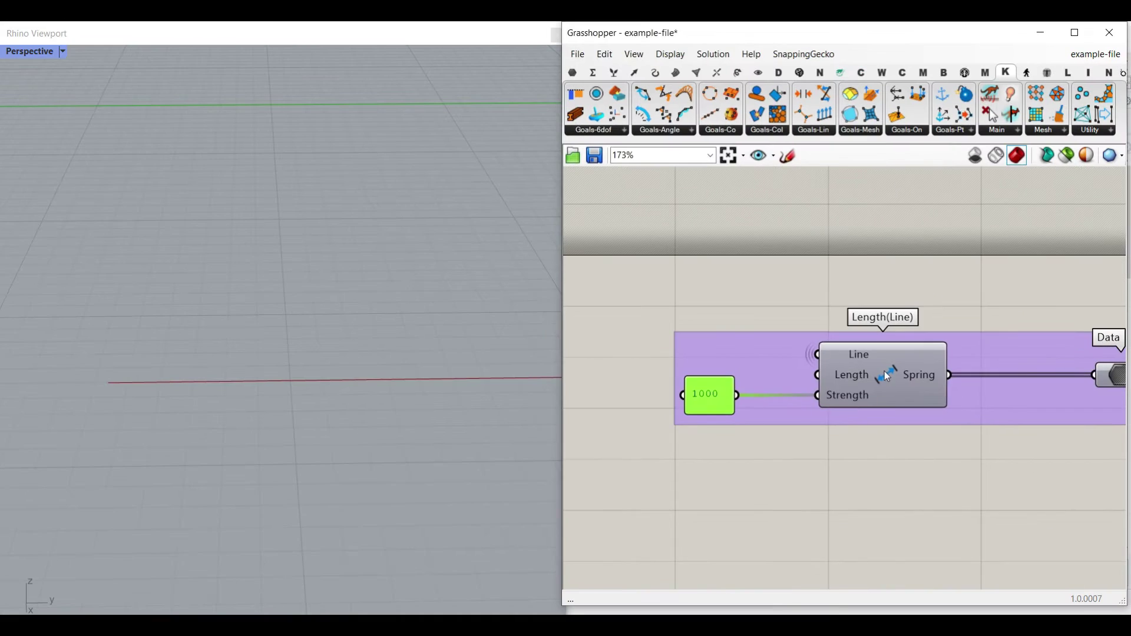
pyautogui.click(885, 375)
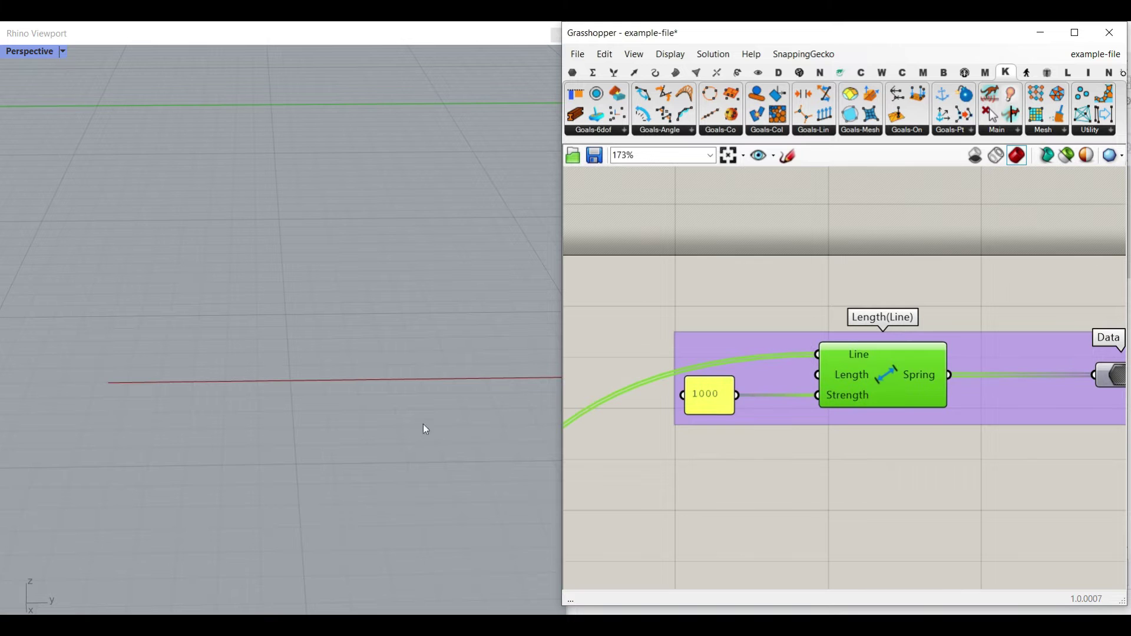
# Trace the Length(Line) goal's Line input back to the exploded curve segments, and examine the description of its Length input
pyautogui.moveTo(767, 462); pyautogui.dragTo(981, 373, button='right')
pyautogui.scroll(-5, 982, 374)
pyautogui.moveTo(736, 583); pyautogui.dragTo(864, 370, button='right')
pyautogui.scroll(5, 864, 371)
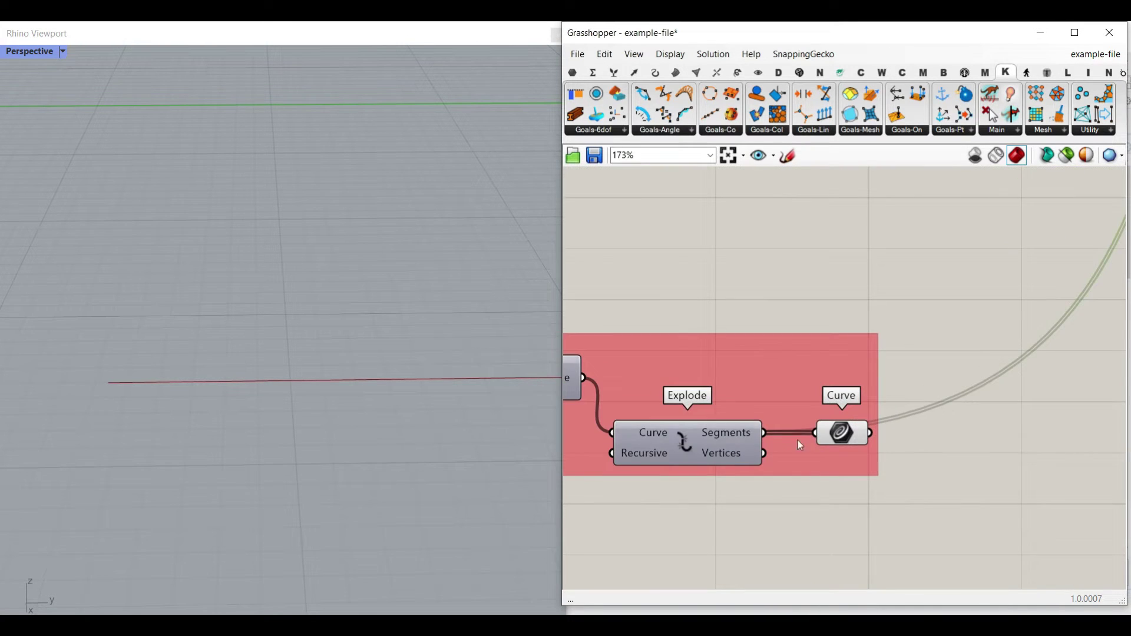
pyautogui.scroll(-5, 720, 437)
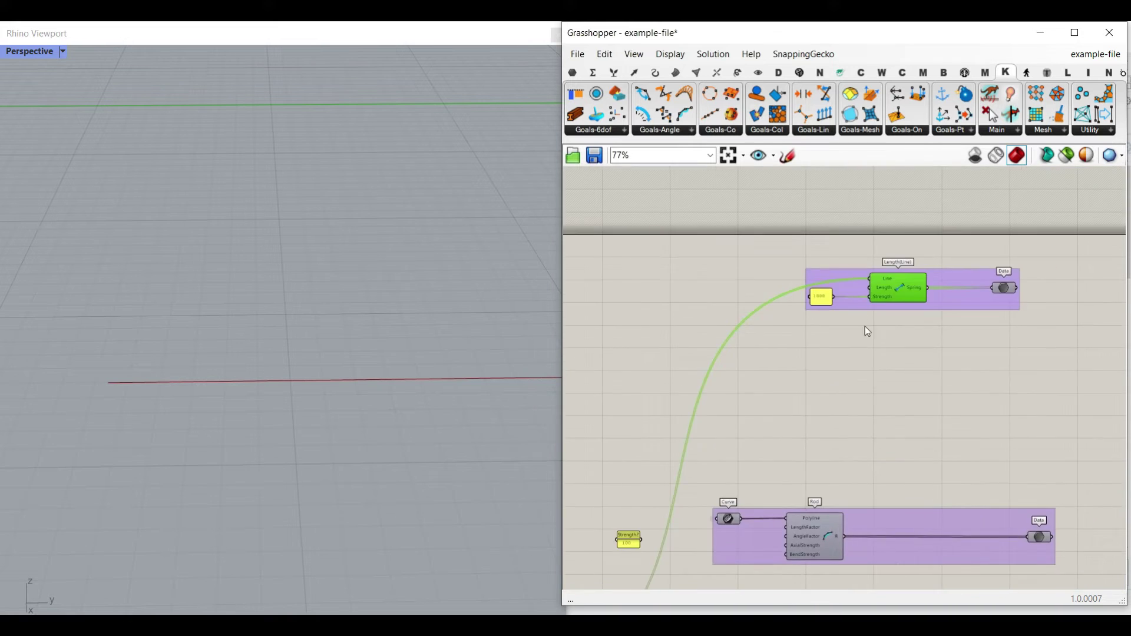
pyautogui.scroll(6, 890, 281)
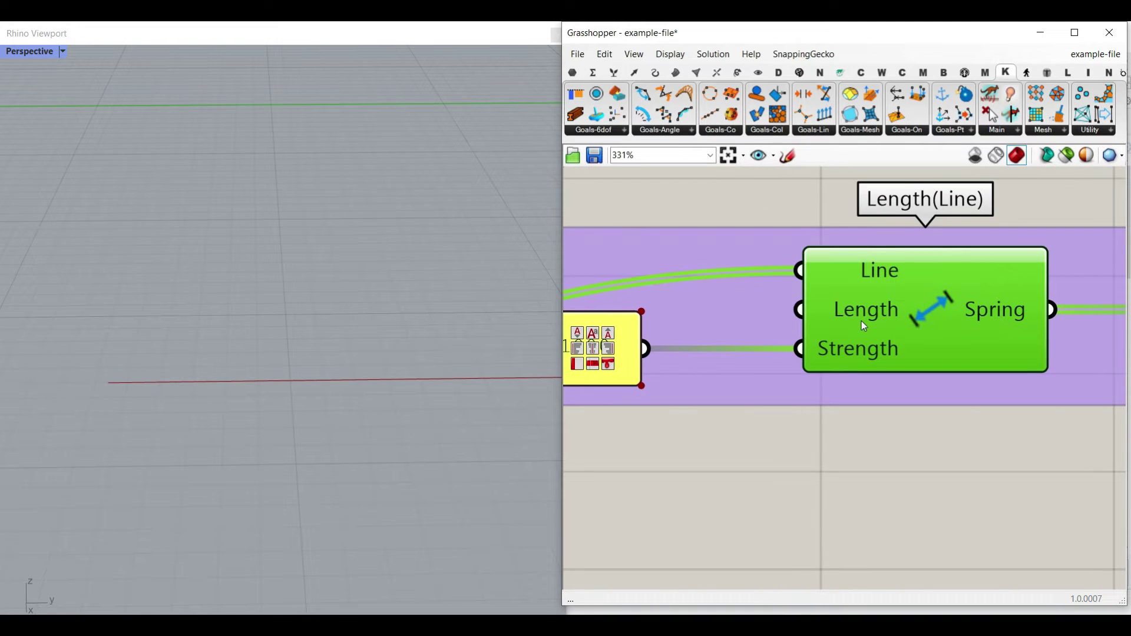
pyautogui.moveTo(861, 321); pyautogui.dragTo(651, 312, button='right')
pyautogui.moveTo(653, 313)
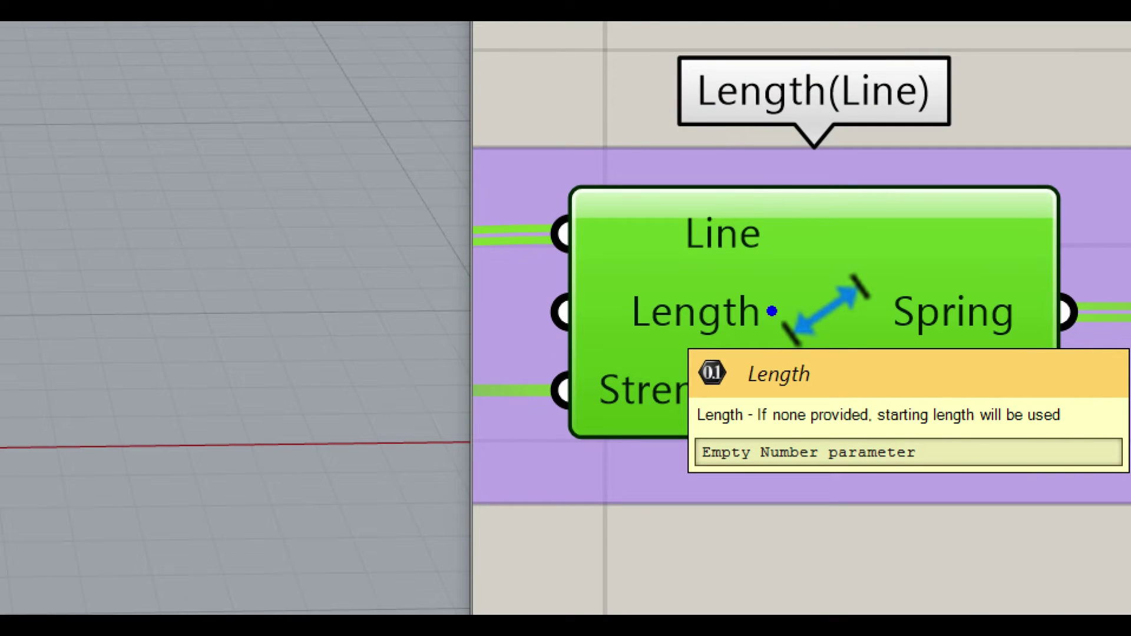
pyautogui.moveTo(700, 446)
pyautogui.mouseDown()
pyautogui.moveTo(730, 439)
pyautogui.moveTo(733, 484)
pyautogui.mouseUp()
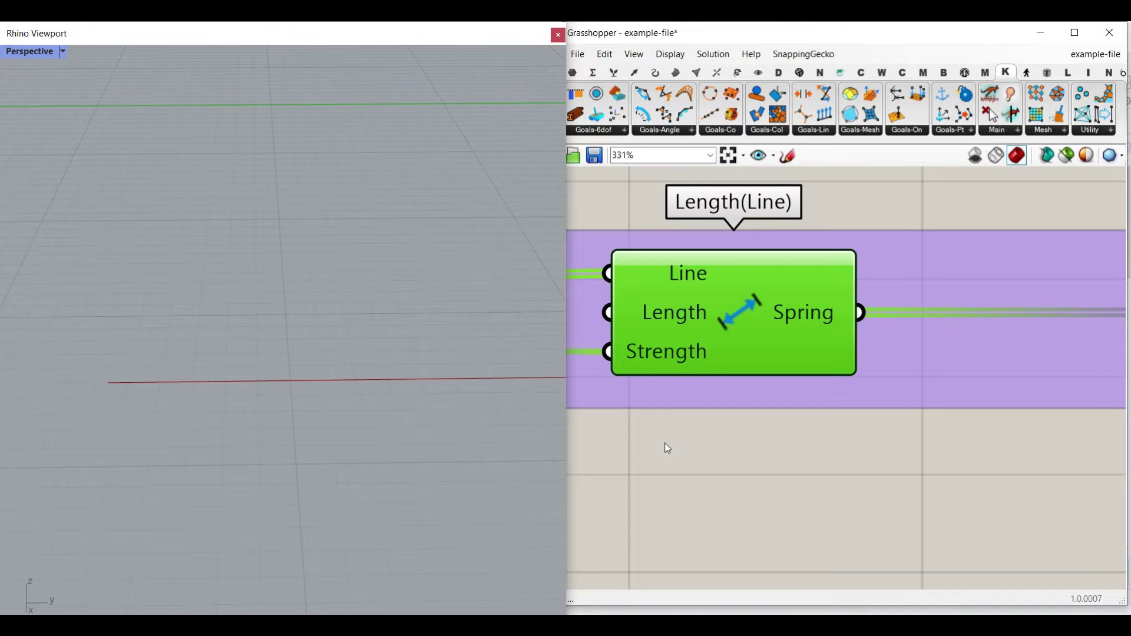
# Check the Length(Line) goal's Strength input, and select its output Data component to follow the wire to the Solver group
pyautogui.moveTo(788, 419); pyautogui.dragTo(939, 363, button='right')
pyautogui.scroll(-3, 939, 363)
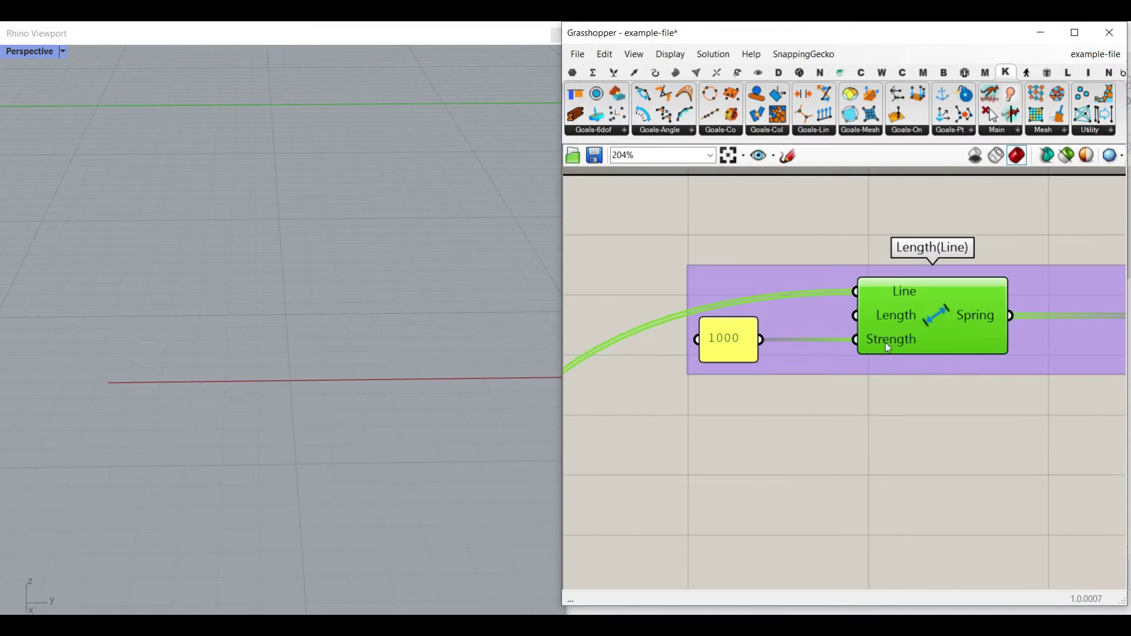
pyautogui.scroll(-3, 842, 343)
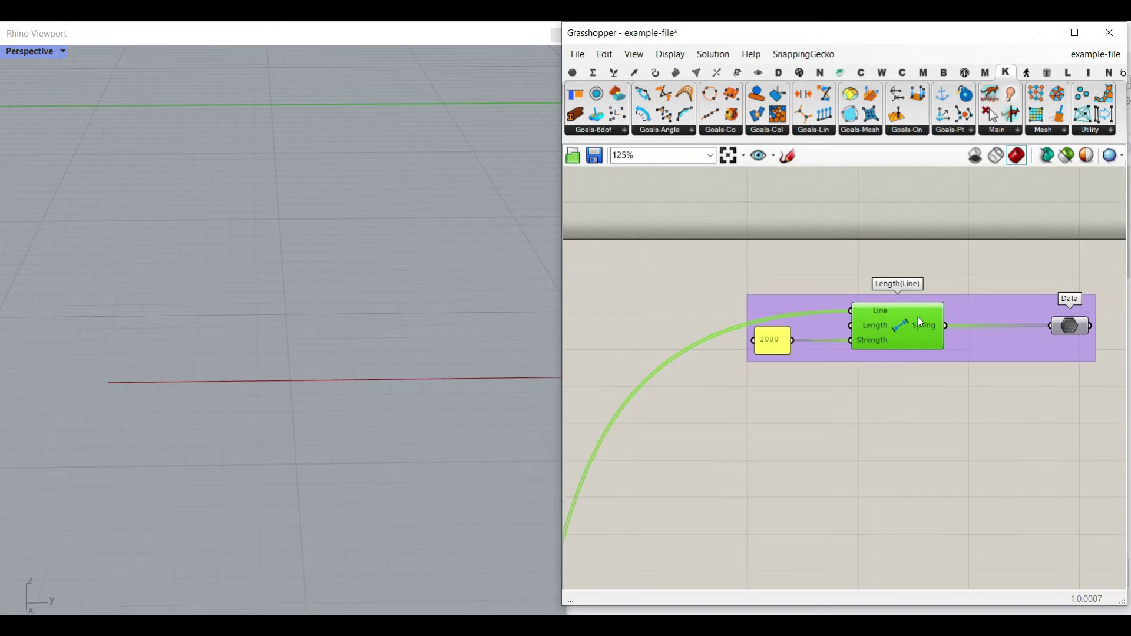
pyautogui.moveTo(957, 343); pyautogui.dragTo(756, 371, button='right')
pyautogui.moveTo(868, 355); pyautogui.dragTo(865, 354)
pyautogui.moveTo(902, 344); pyautogui.dragTo(792, 302, button='right')
pyautogui.scroll(-5, 792, 302)
pyautogui.moveTo(926, 406); pyautogui.dragTo(765, 316, button='right')
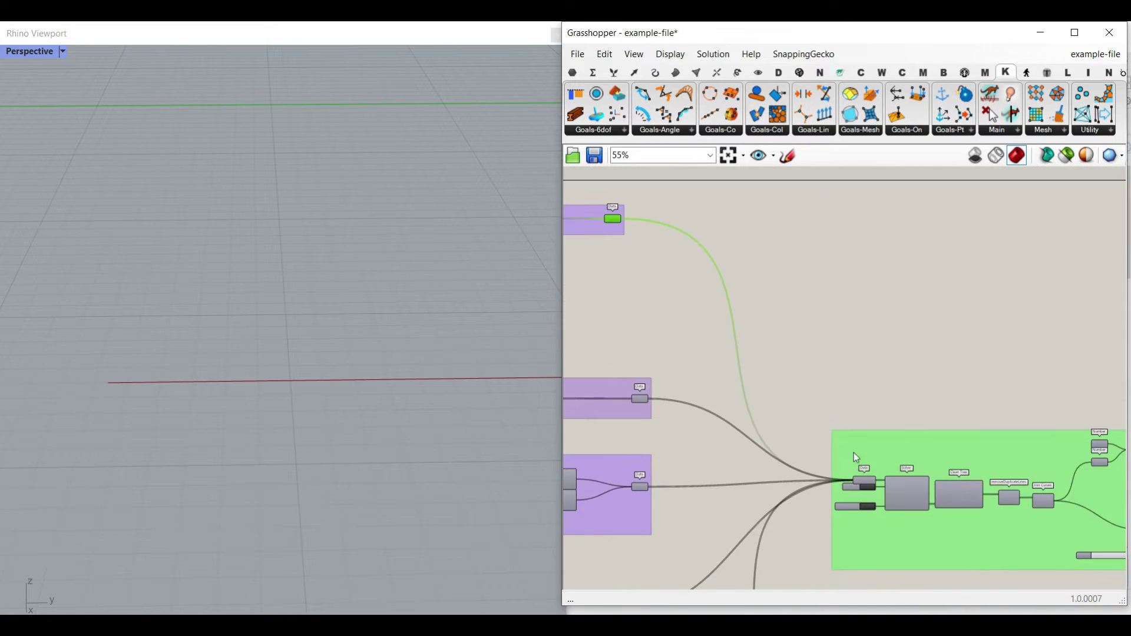
# Find the Rod goal among the Kangaroo angle goals, and select its Curve input component to trace it back to the PolyLine
pyautogui.scroll(3, 854, 453)
pyautogui.moveTo(853, 453); pyautogui.dragTo(819, 299, button='right')
pyautogui.scroll(5, 837, 343)
pyautogui.moveTo(857, 349); pyautogui.dragTo(817, 328)
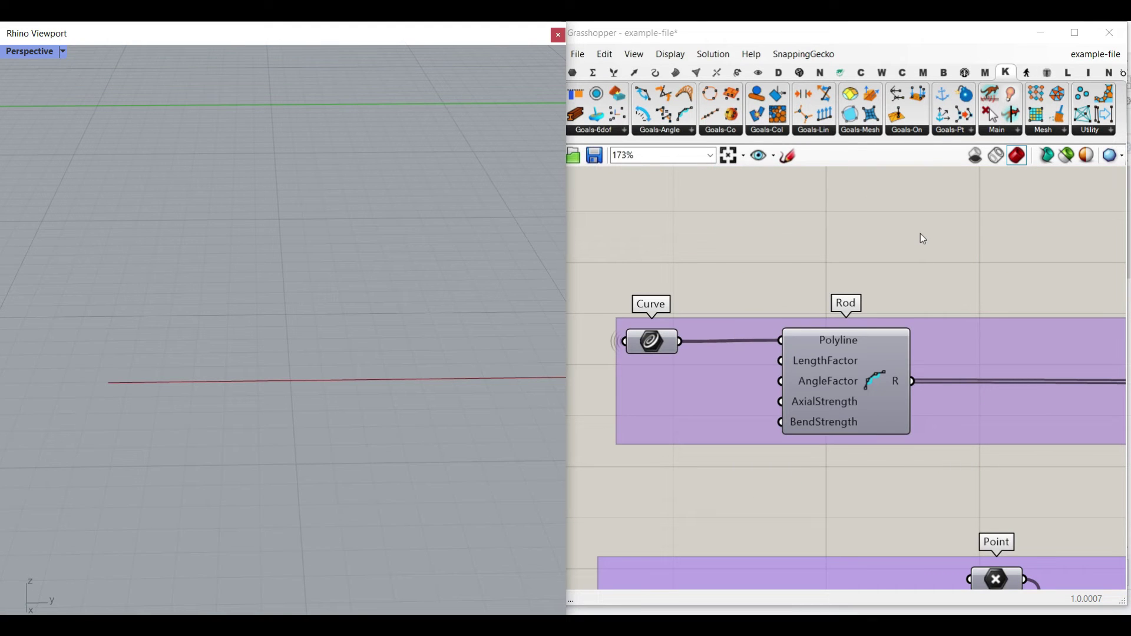
pyautogui.scroll(2, 891, 339)
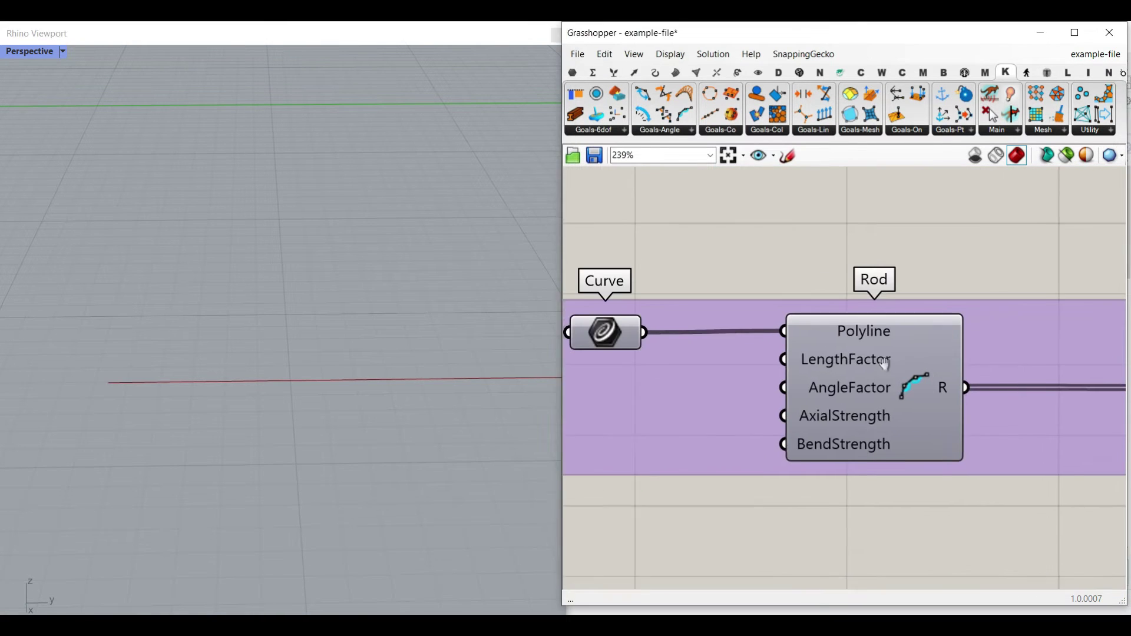
pyautogui.click(686, 136)
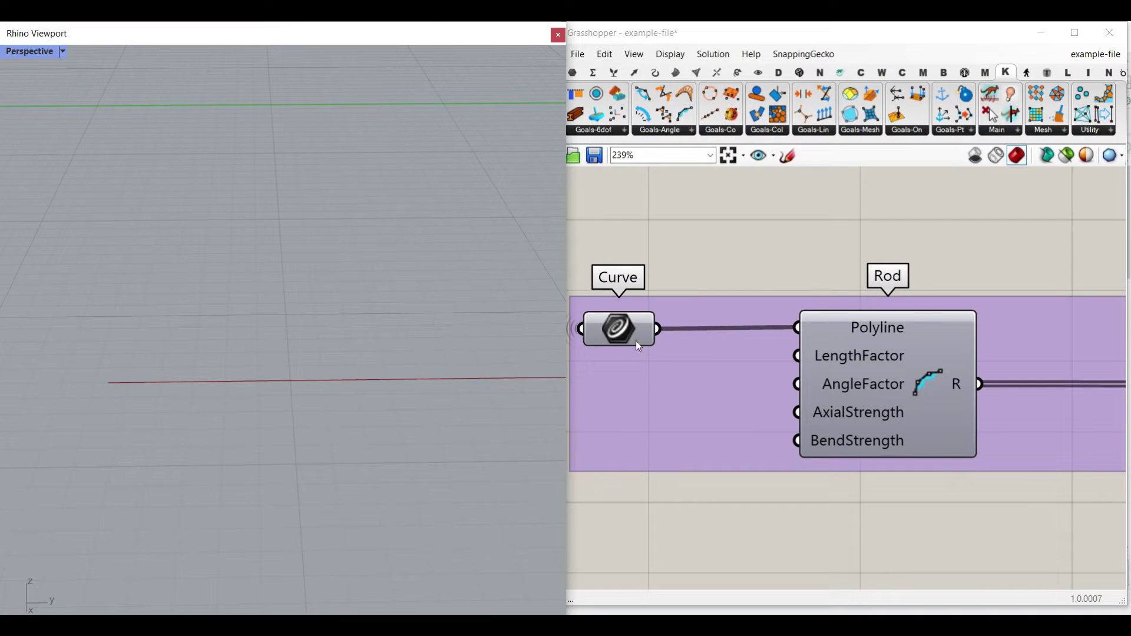
pyautogui.click(636, 341)
pyautogui.moveTo(665, 321); pyautogui.dragTo(884, 283, button='right')
pyautogui.scroll(-5, 700, 300)
pyautogui.moveTo(747, 348); pyautogui.dragTo(803, 323, button='right')
pyautogui.scroll(4, 717, 383)
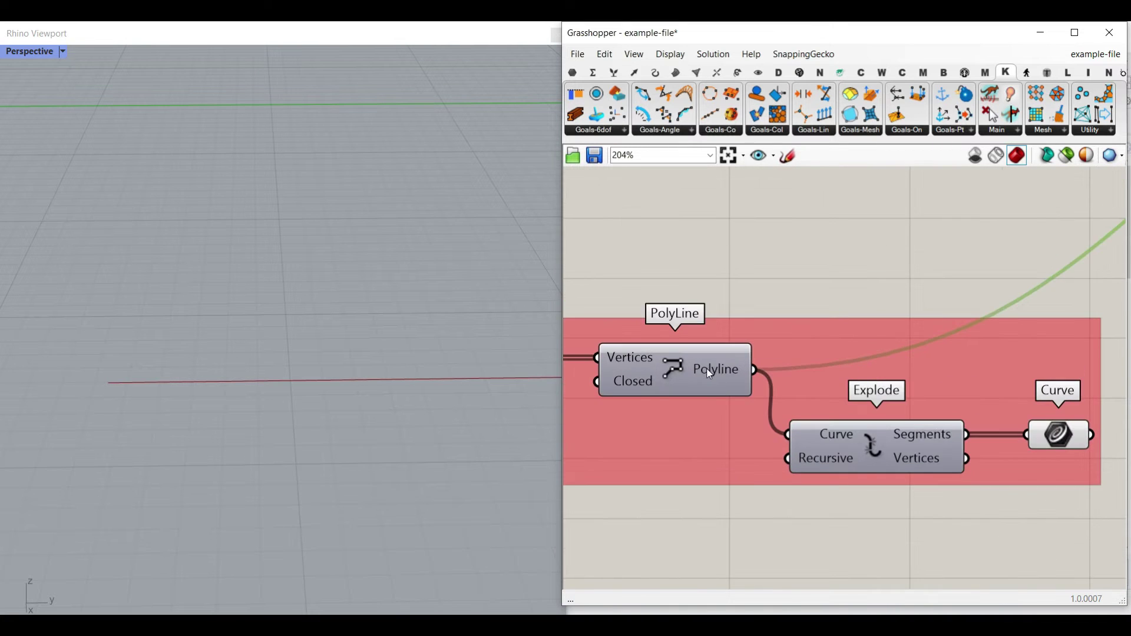
# Examine the Rod goal's LengthFactor input, and compare the curve lengths in the Length Before / After panel of the green group
pyautogui.scroll(-5, 716, 350)
pyautogui.scroll(8, 709, 349)
pyautogui.moveTo(910, 309); pyautogui.dragTo(732, 308, button='right')
pyautogui.scroll(4, 738, 300)
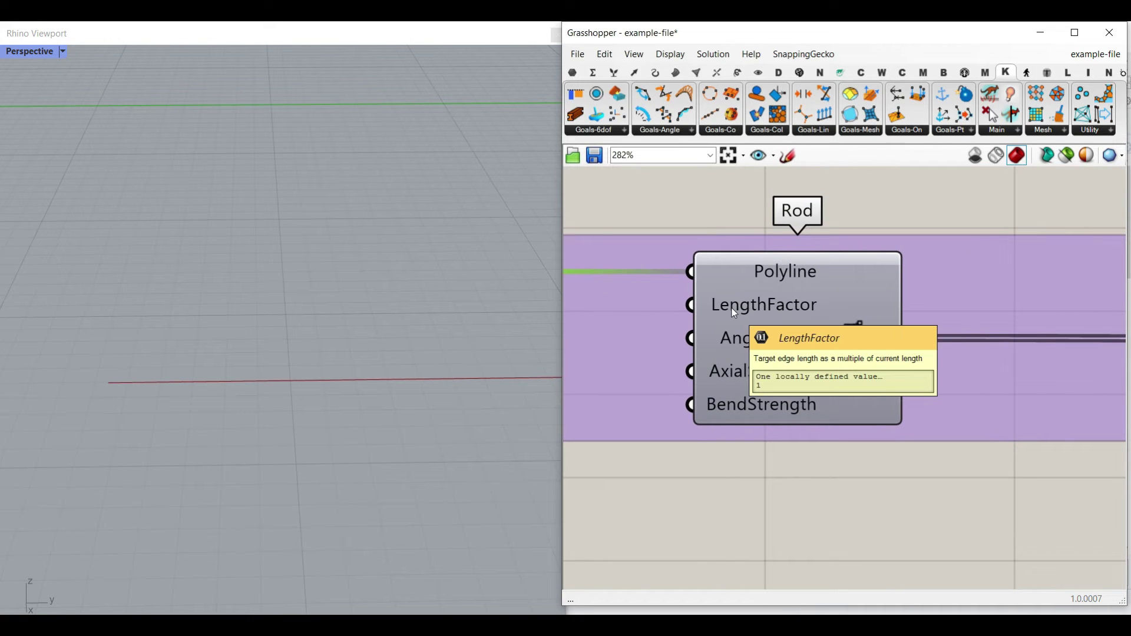
pyautogui.scroll(1, 735, 309)
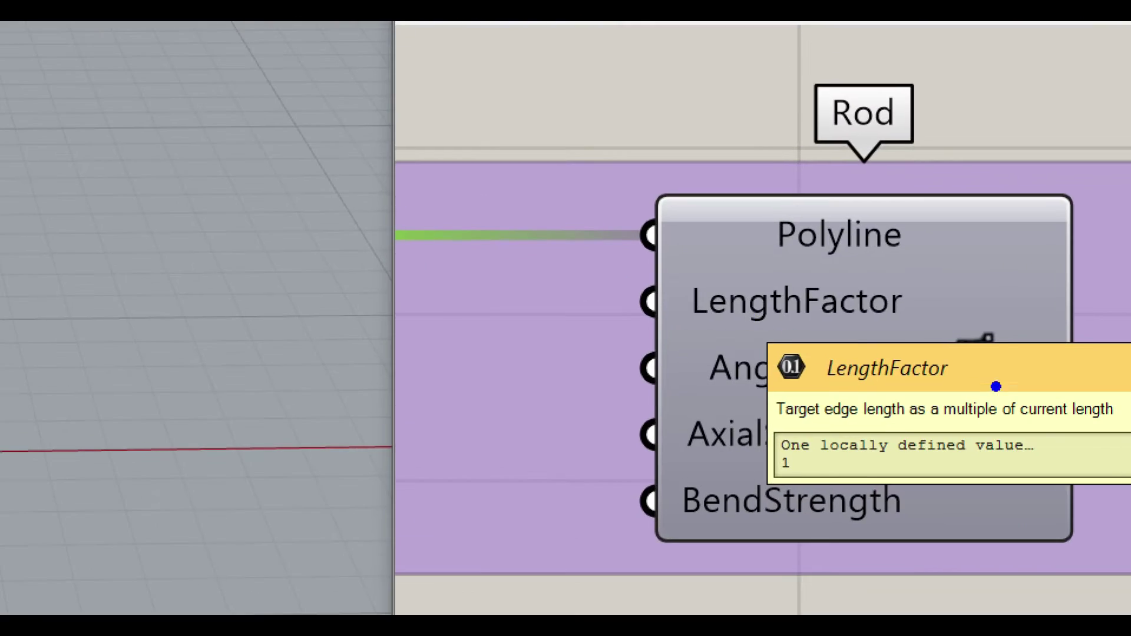
pyautogui.moveTo(813, 438)
pyautogui.mouseDown()
pyautogui.moveTo(804, 433)
pyautogui.moveTo(813, 475)
pyautogui.mouseUp()
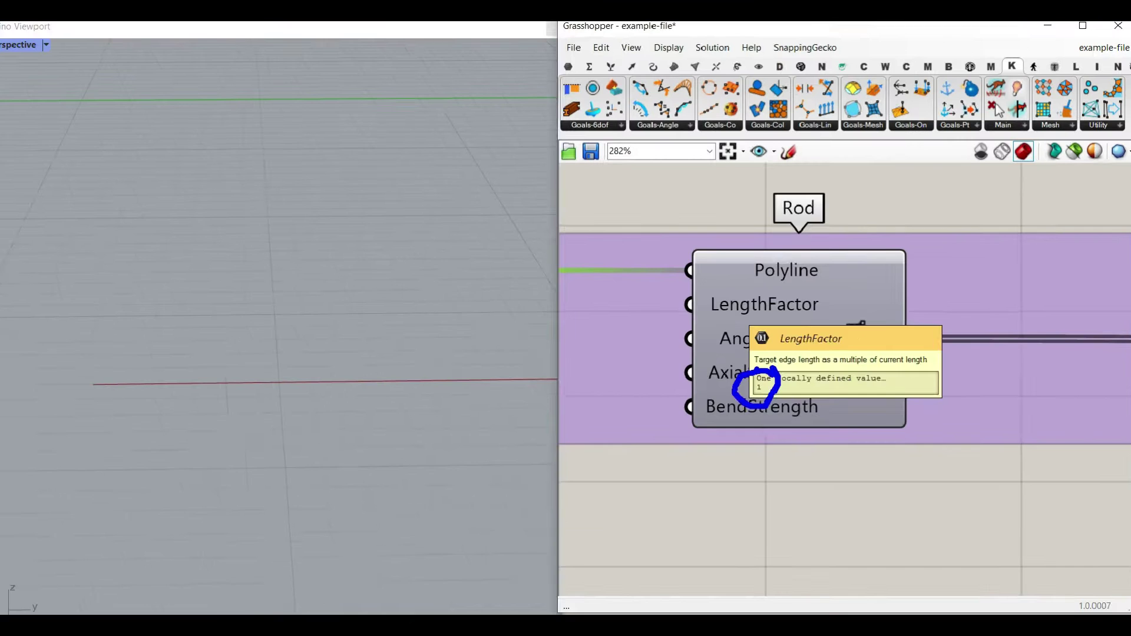
pyautogui.scroll(-8, 1080, 378)
pyautogui.moveTo(907, 340); pyautogui.dragTo(696, 345, button='right')
pyautogui.moveTo(858, 331); pyautogui.dragTo(661, 325, button='right')
pyautogui.scroll(10, 899, 393)
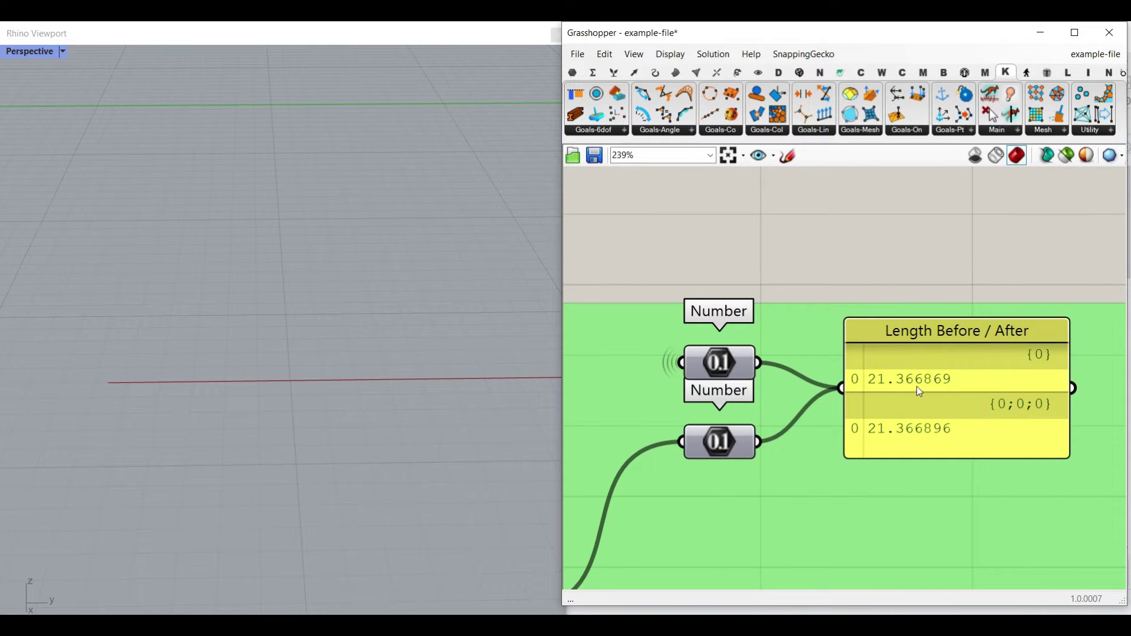
pyautogui.scroll(-10, 917, 403)
pyautogui.moveTo(717, 395); pyautogui.dragTo(1010, 374, button='right')
pyautogui.scroll(2, 701, 378)
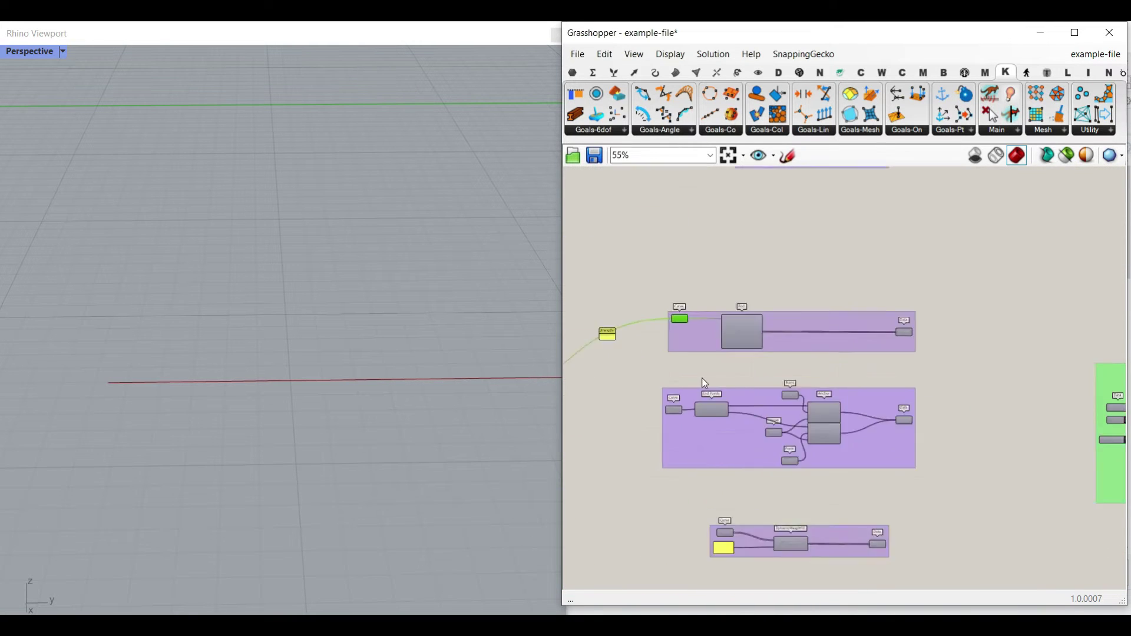
# Review the Length(Line) strength and the Rod goal, follow the goal wires to the Solver's GoalObjects input, and examine the Anchor group
pyautogui.scroll(4, 702, 380)
pyautogui.scroll(4, 705, 309)
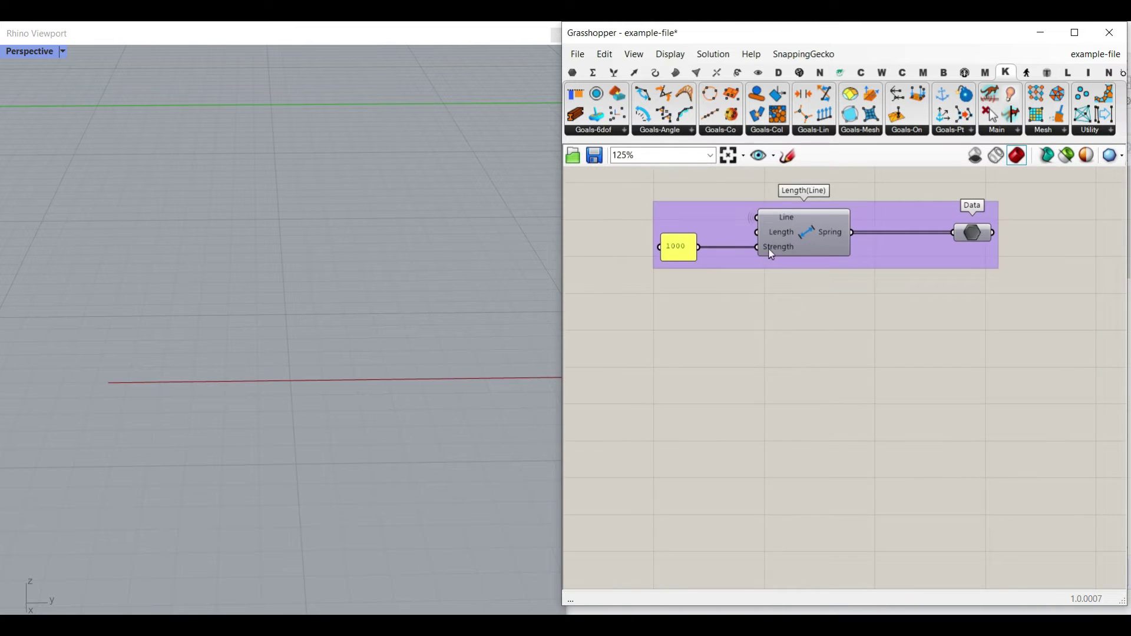
pyautogui.scroll(4, 772, 253)
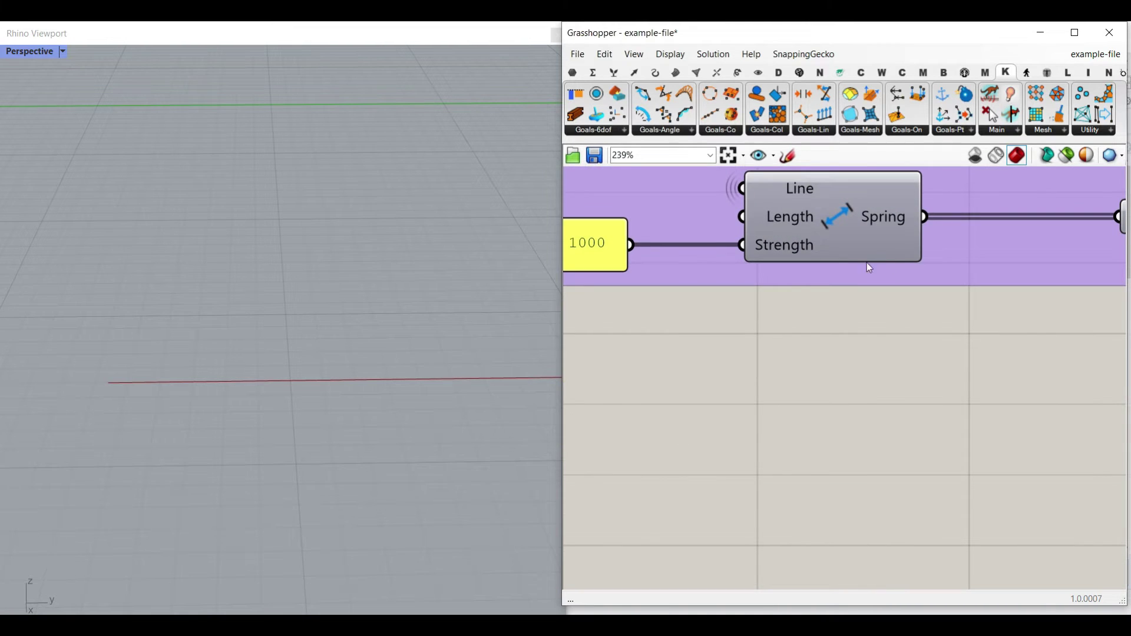
pyautogui.scroll(-8, 822, 268)
pyautogui.scroll(4, 800, 461)
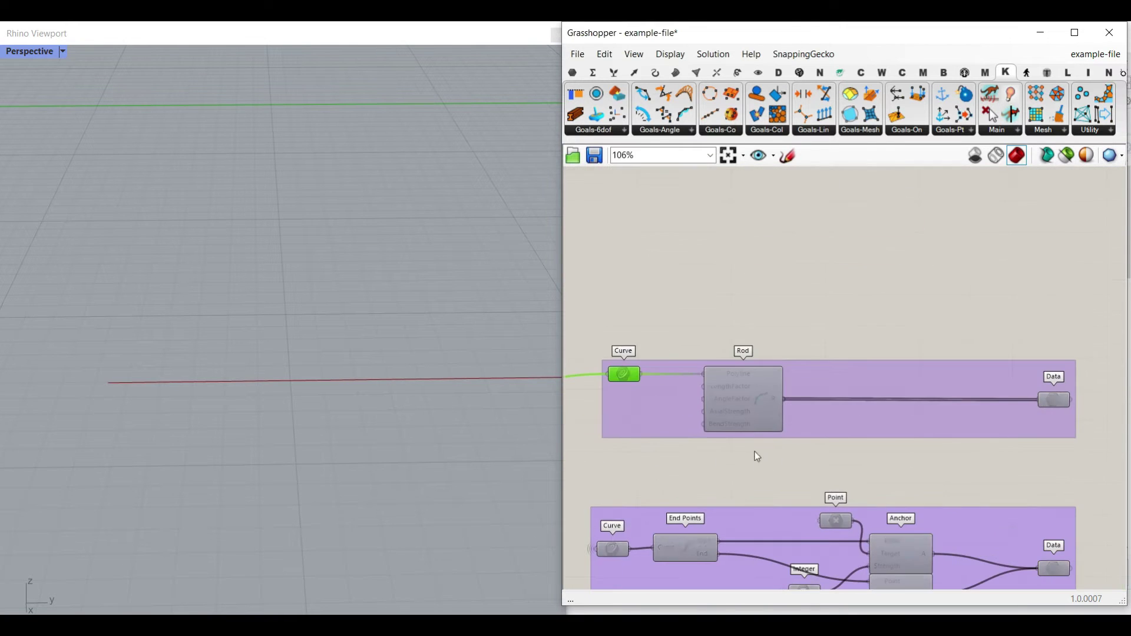
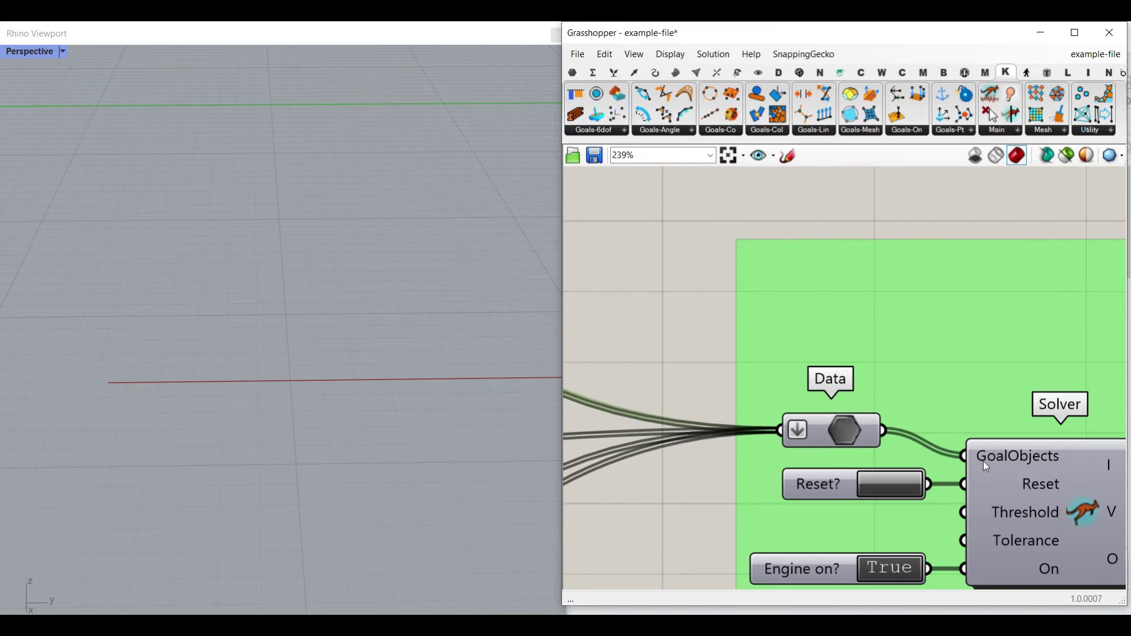
pyautogui.scroll(-8, 939, 378)
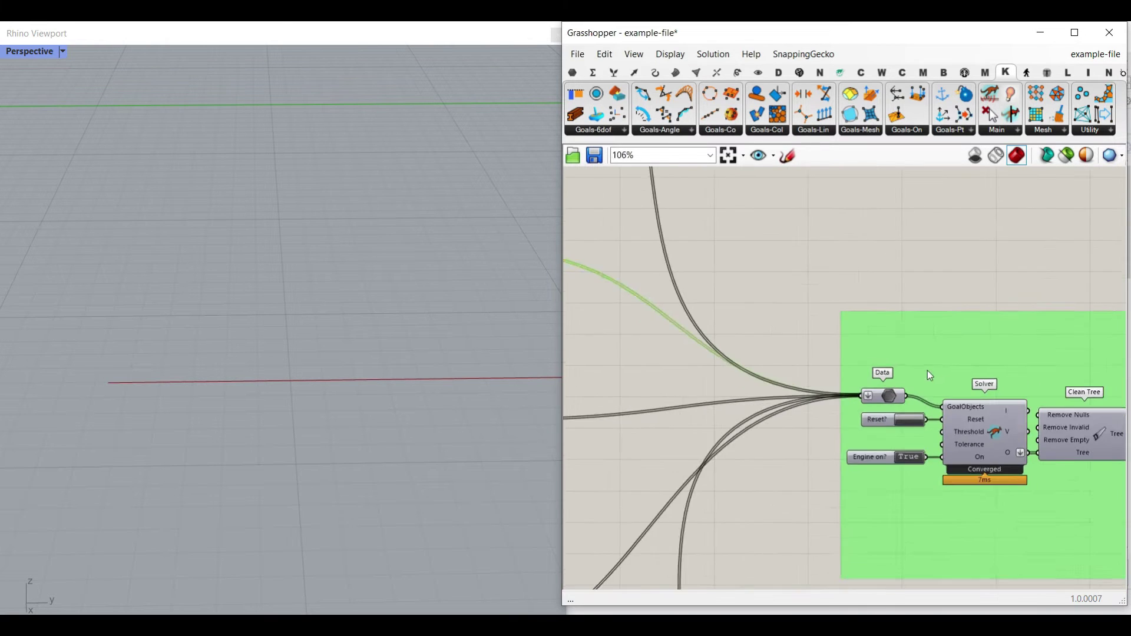
pyautogui.moveTo(645, 408); pyautogui.dragTo(945, 369, button='right')
pyautogui.scroll(3, 950, 374)
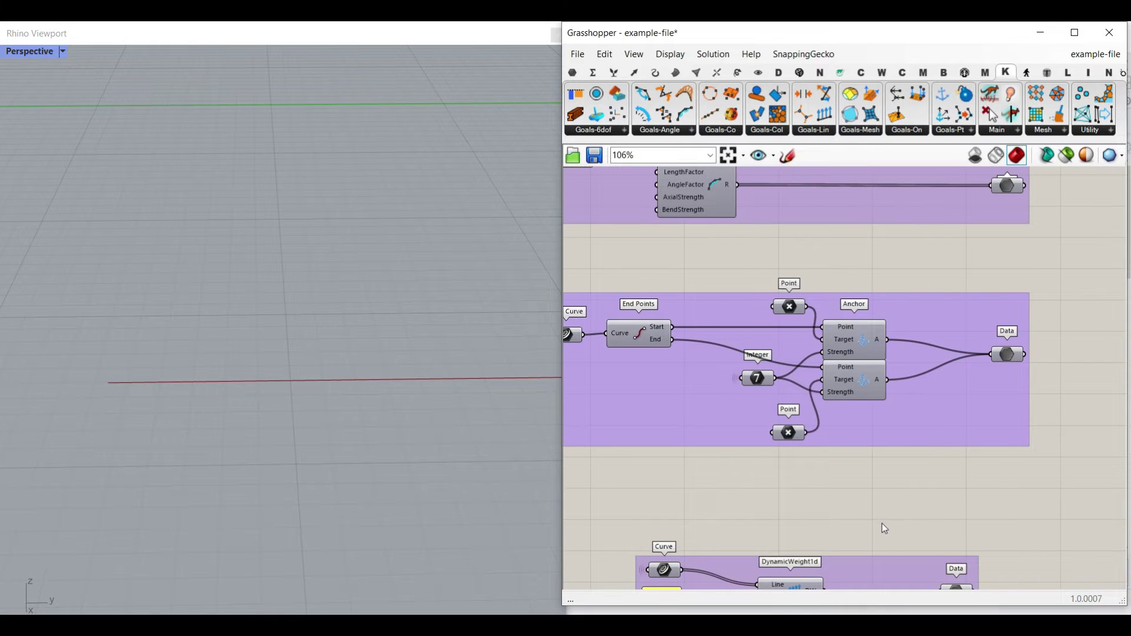
pyautogui.scroll(-2, 882, 523)
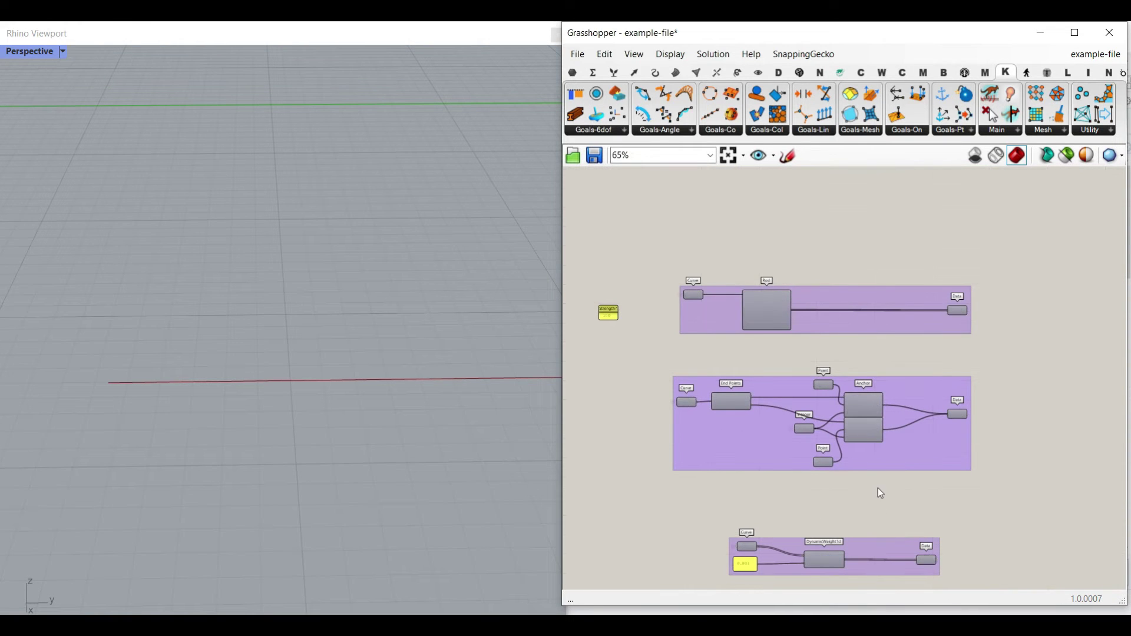
# Turn on the preview of the simulated tube at the end of the green Solver group
pyautogui.scroll(-8, 203, 434)
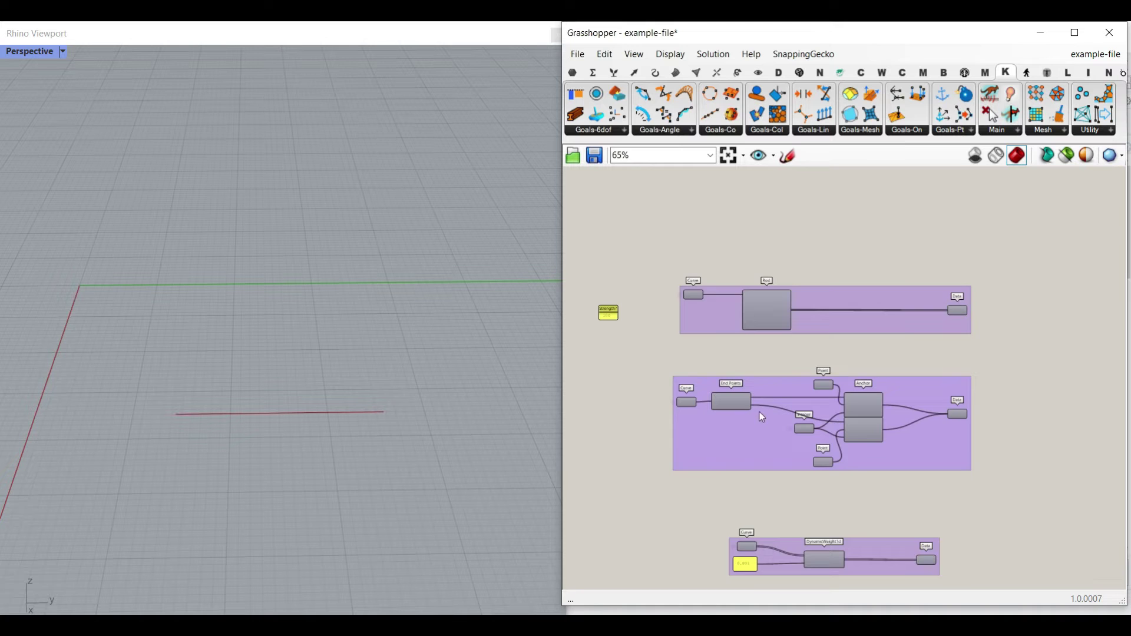
pyautogui.scroll(2, 760, 415)
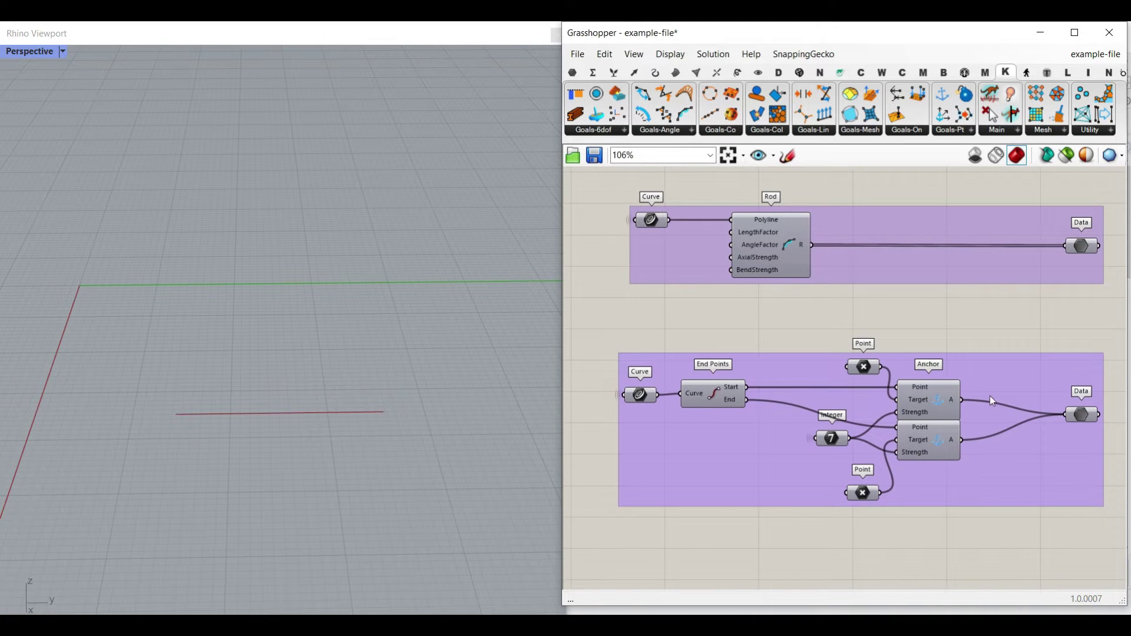
pyautogui.scroll(-4, 1002, 409)
pyautogui.scroll(4, 967, 424)
pyautogui.rightClick(976, 432)
pyautogui.click(990, 462)
pyautogui.moveTo(756, 444); pyautogui.dragTo(1055, 413, button='right')
pyautogui.scroll(-5, 1001, 421)
pyautogui.moveTo(765, 426); pyautogui.dragTo(776, 426, button='right')
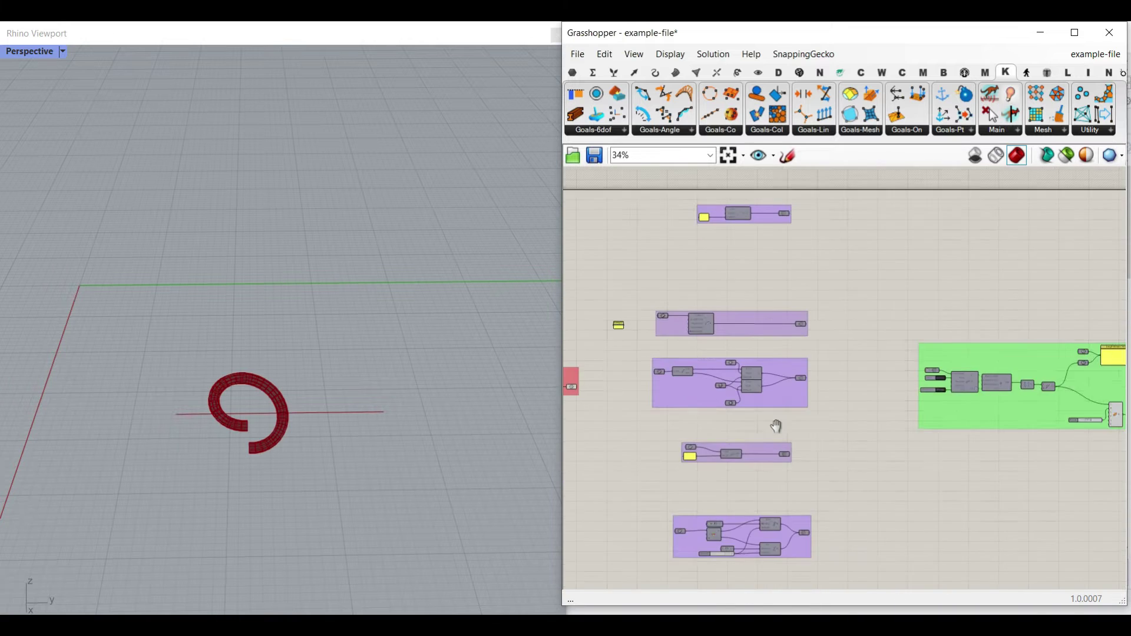
# Turn on the preview of both Point components that feed the Anchor targets, and select the two together
pyautogui.scroll(6, 841, 391)
pyautogui.rightClick(829, 288)
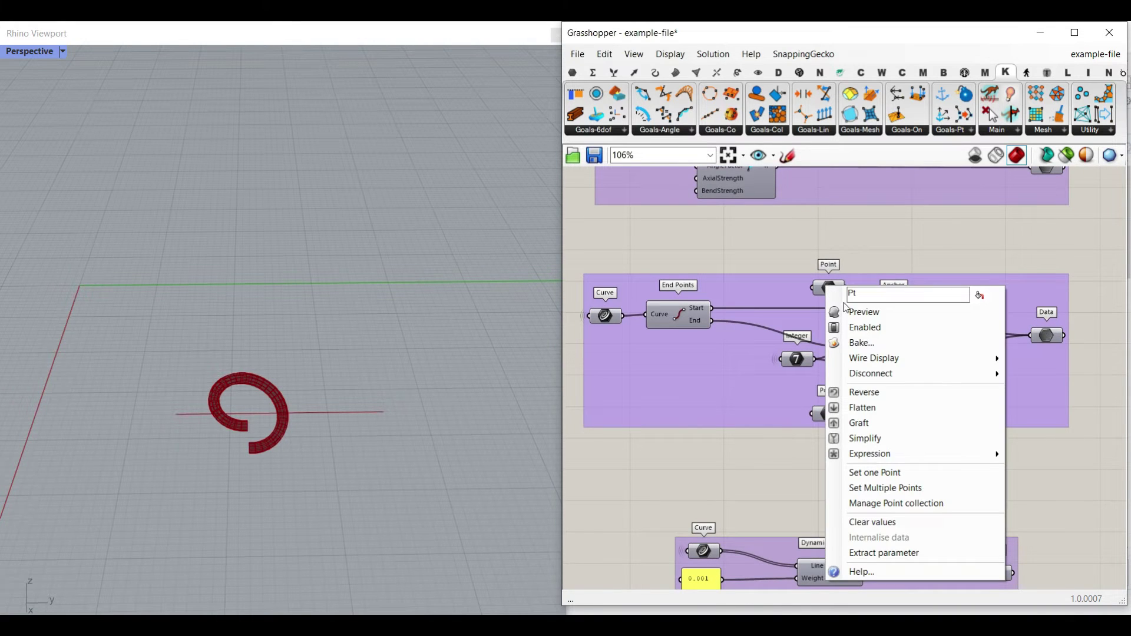
pyautogui.click(861, 312)
pyautogui.rightClick(823, 418)
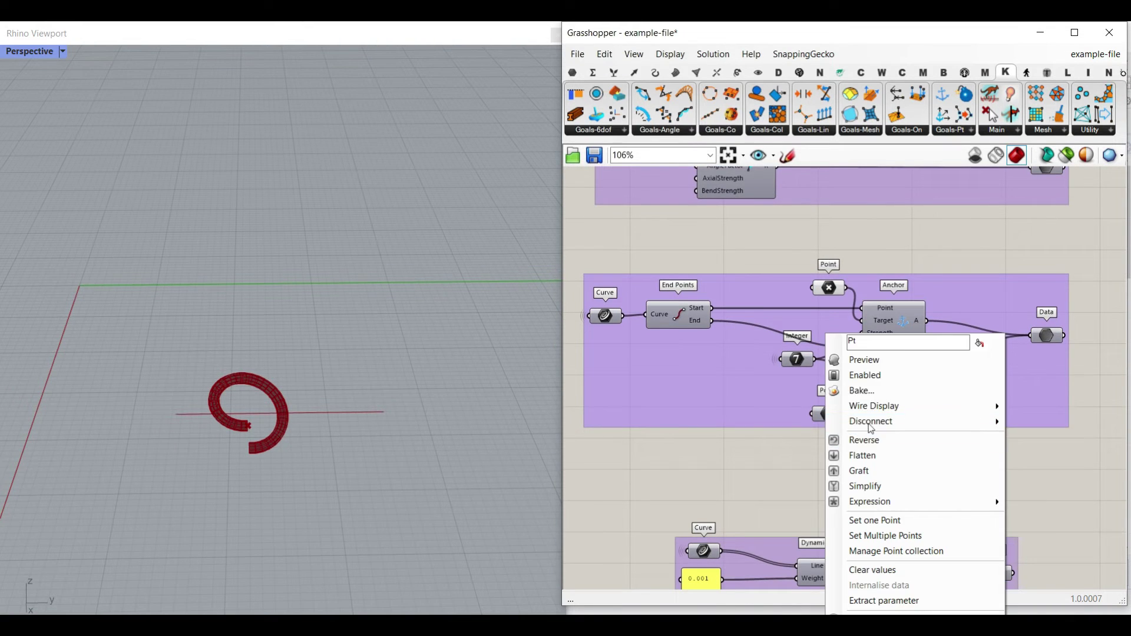
pyautogui.click(860, 360)
pyautogui.keyDown('shift'); pyautogui.click(826, 289); pyautogui.keyUp('shift')
# Move the two anchor target points in the viewport apart towards the opposite ends of the red line
pyautogui.moveTo(344, 469); pyautogui.dragTo(344, 468, button='right')
pyautogui.scroll(3, 344, 468)
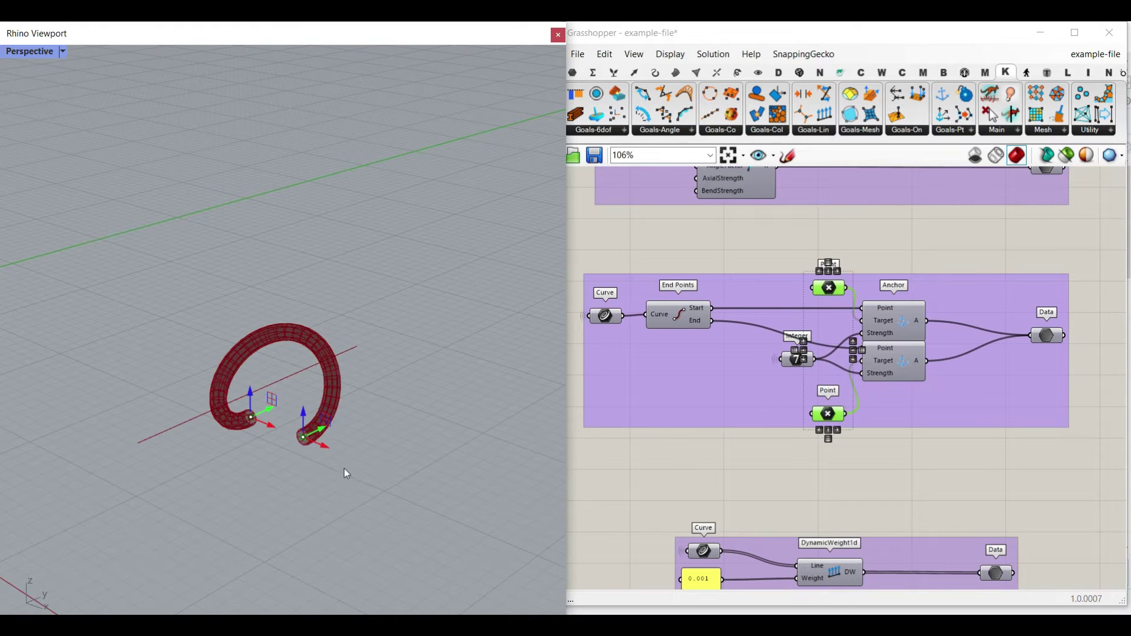
pyautogui.moveTo(309, 441); pyautogui.dragTo(357, 354)
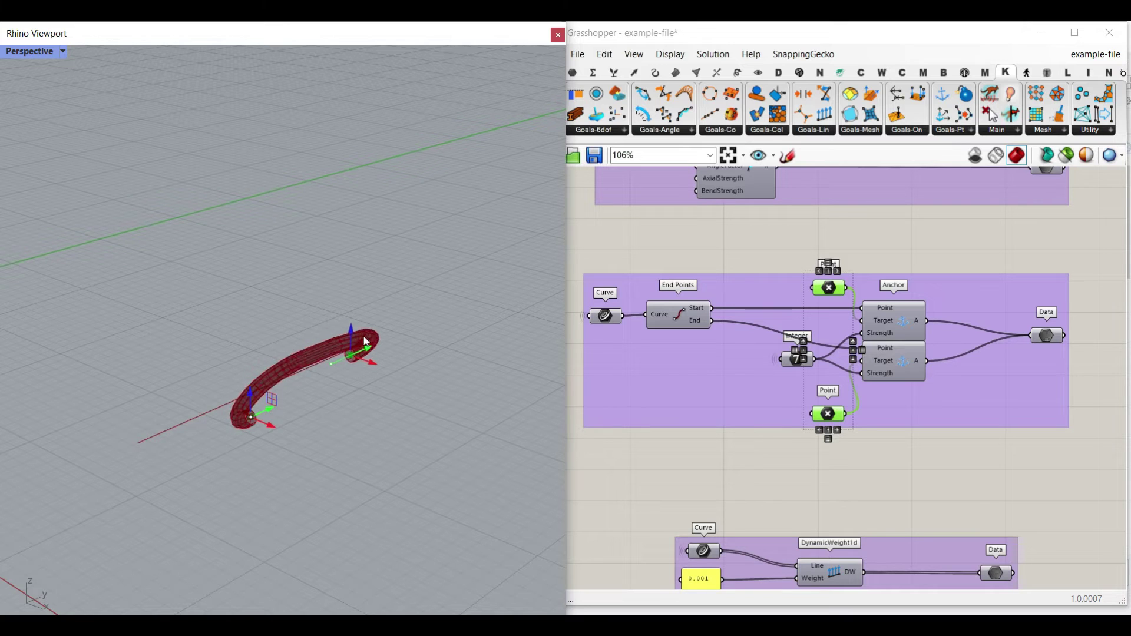
pyautogui.moveTo(273, 422); pyautogui.dragTo(164, 438)
# Reset the Kangaroo simulation in the Solver group
pyautogui.moveTo(825, 380); pyautogui.dragTo(781, 381, button='right')
pyautogui.scroll(-3, 784, 383)
pyautogui.moveTo(967, 373); pyautogui.dragTo(839, 411, button='right')
pyautogui.scroll(3, 981, 412)
pyautogui.click(1016, 393)
# Shift the near anchor point slightly towards the other end of the line, and view the tube from a lower angle
pyautogui.moveTo(312, 334); pyautogui.dragTo(258, 375, button='right')
pyautogui.scroll(3, 257, 374)
pyautogui.scroll(2, 257, 373)
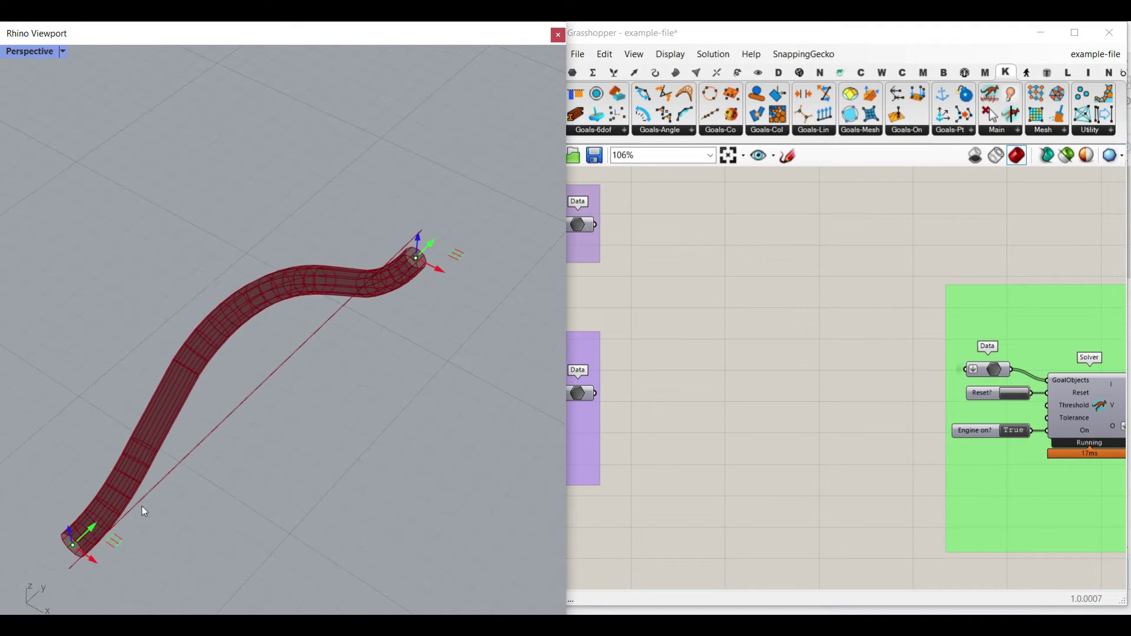
pyautogui.moveTo(96, 534); pyautogui.dragTo(112, 520)
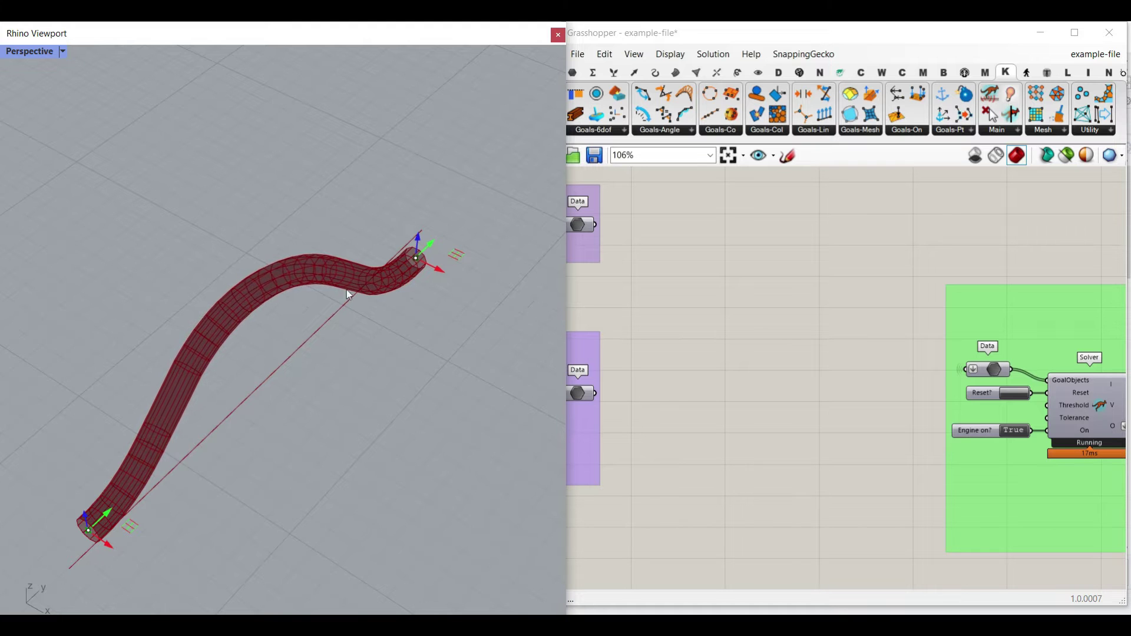
pyautogui.moveTo(365, 300); pyautogui.dragTo(362, 368, button='right')
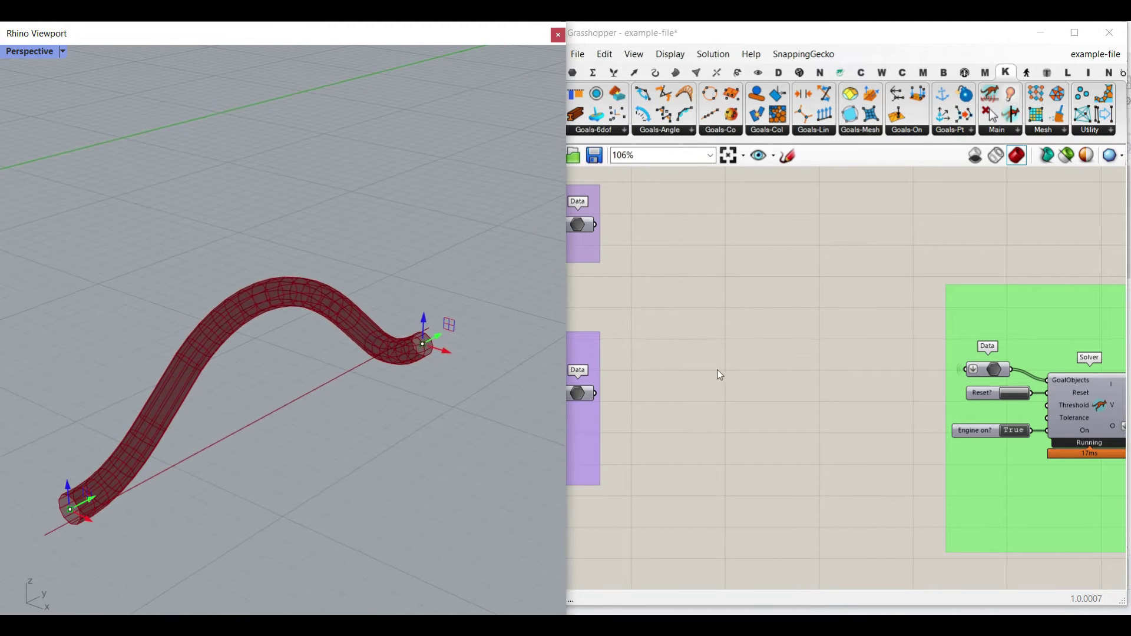
# Deselect the two anchor target points and look through the Goals-Pt components
pyautogui.moveTo(719, 380); pyautogui.dragTo(984, 321, button='right')
pyautogui.scroll(-6, 979, 321)
pyautogui.scroll(5, 874, 335)
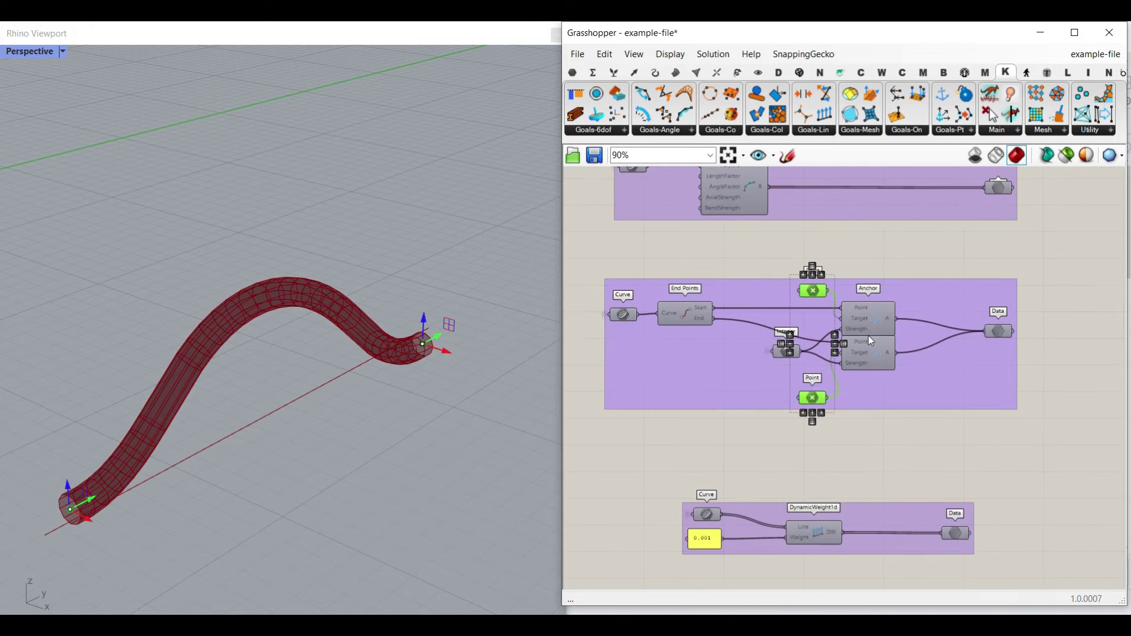
pyautogui.click(875, 458)
pyautogui.click(971, 130)
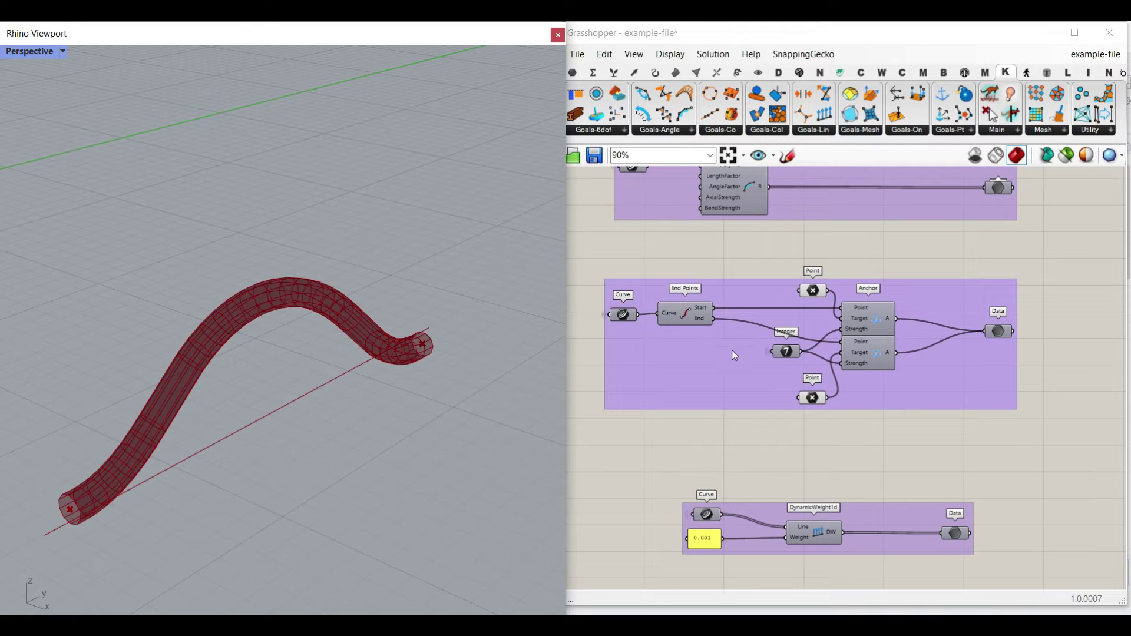
# Turn on the preview of the End Points component in the Anchor group and select it to highlight both line ends
pyautogui.scroll(-1, 732, 350)
pyautogui.scroll(3, 711, 317)
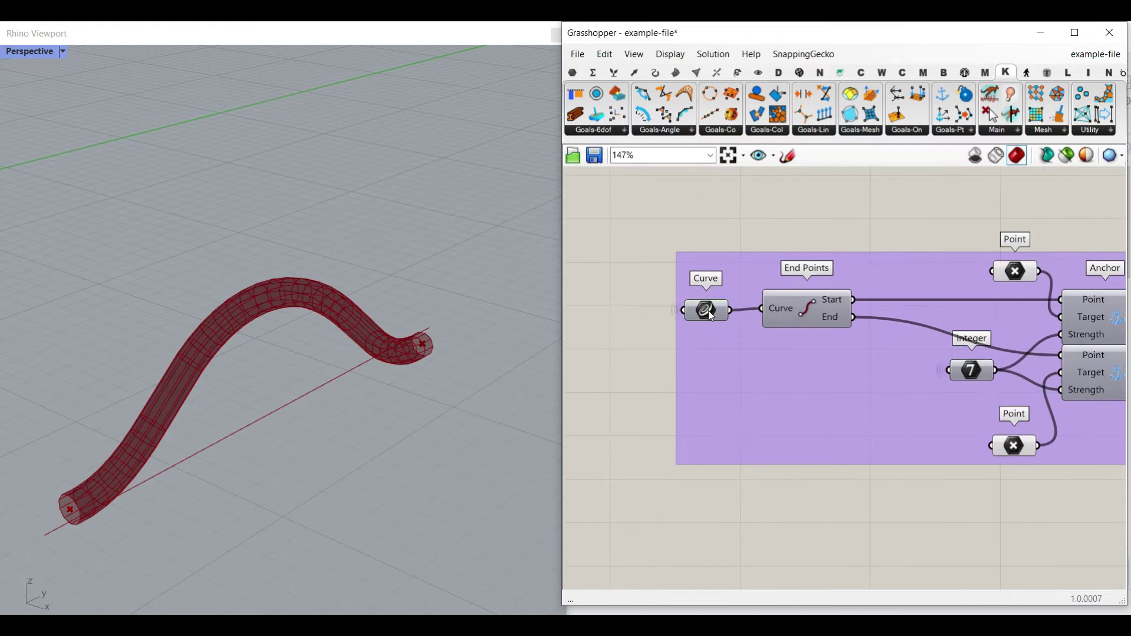
pyautogui.click(709, 314)
pyautogui.moveTo(709, 315); pyautogui.dragTo(879, 300, button='right')
pyautogui.scroll(-5, 880, 299)
pyautogui.moveTo(681, 348)
pyautogui.mouseDown(button='right')
pyautogui.moveTo(697, 351)
pyautogui.moveTo(699, 340)
pyautogui.mouseUp(button='right')
pyautogui.scroll(3, 694, 295)
pyautogui.moveTo(984, 311); pyautogui.dragTo(804, 328, button='right')
pyautogui.scroll(3, 805, 328)
pyautogui.rightClick(832, 317)
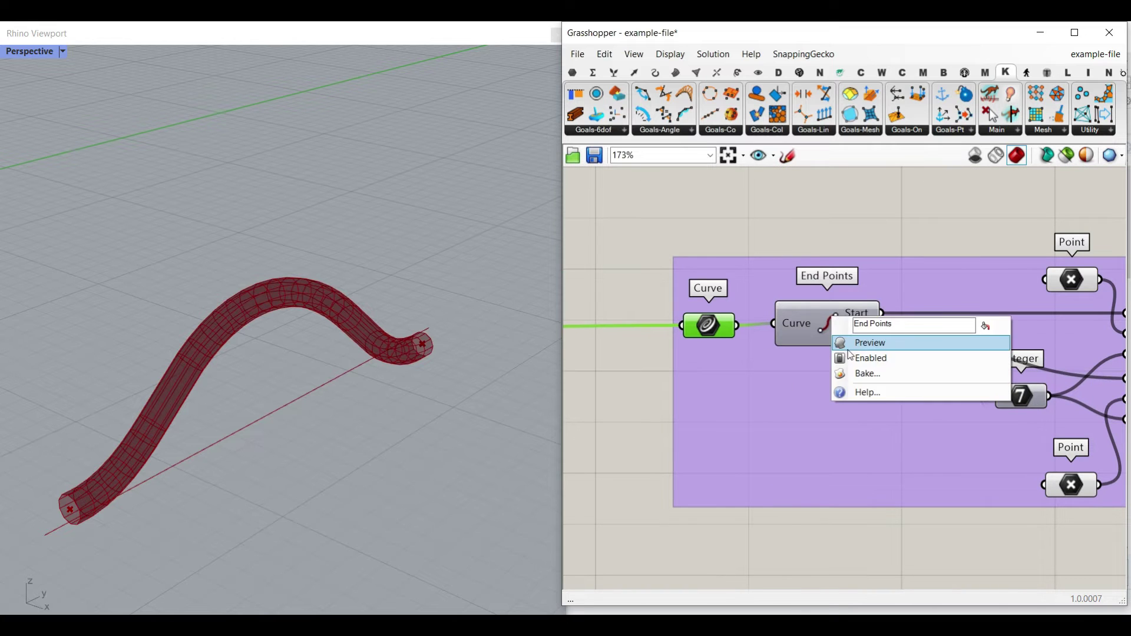
pyautogui.click(831, 330)
pyautogui.click(655, 72)
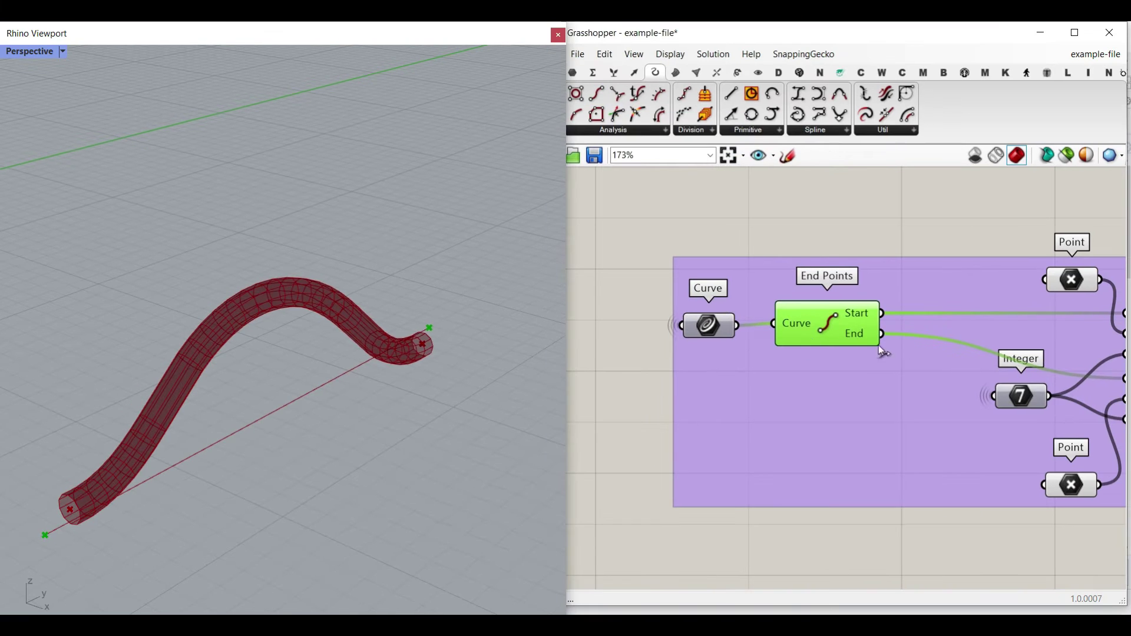
# Look up the Anchor goal among the Goals-Pt components and examine the inputs of the two Anchor components
pyautogui.moveTo(942, 342); pyautogui.dragTo(720, 384, button='right')
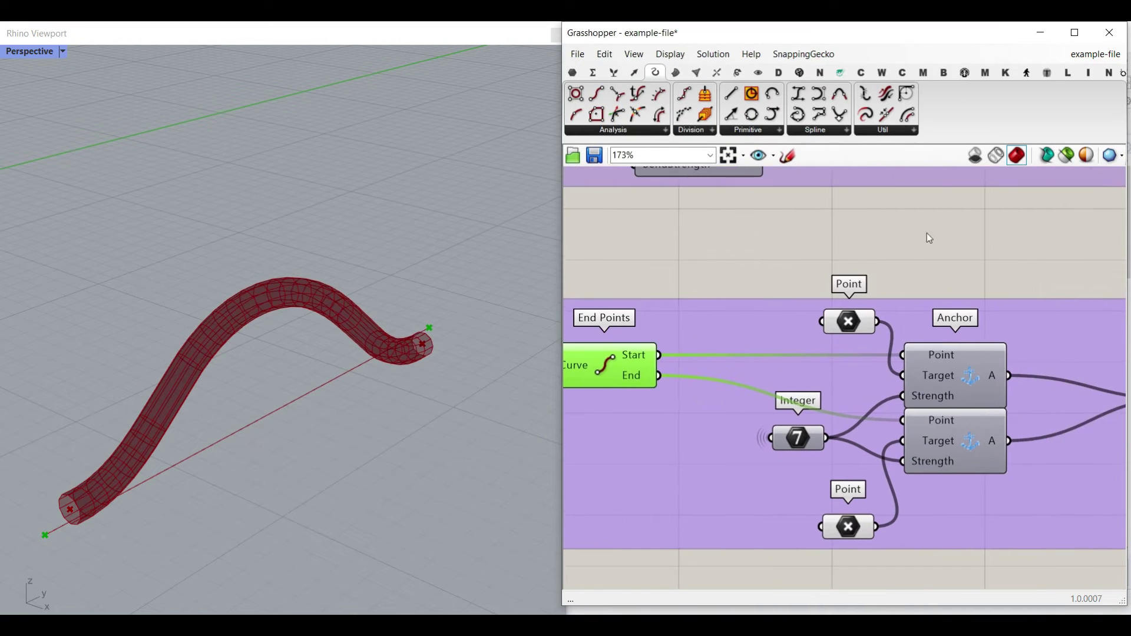
pyautogui.click(1004, 73)
pyautogui.click(966, 134)
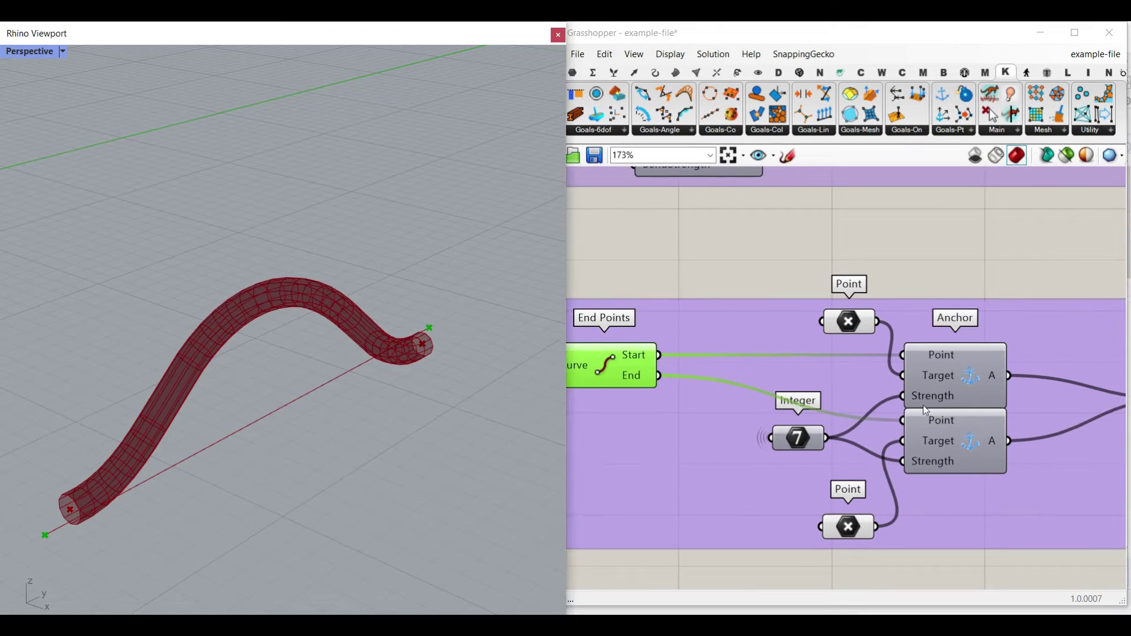
pyautogui.scroll(3, 867, 379)
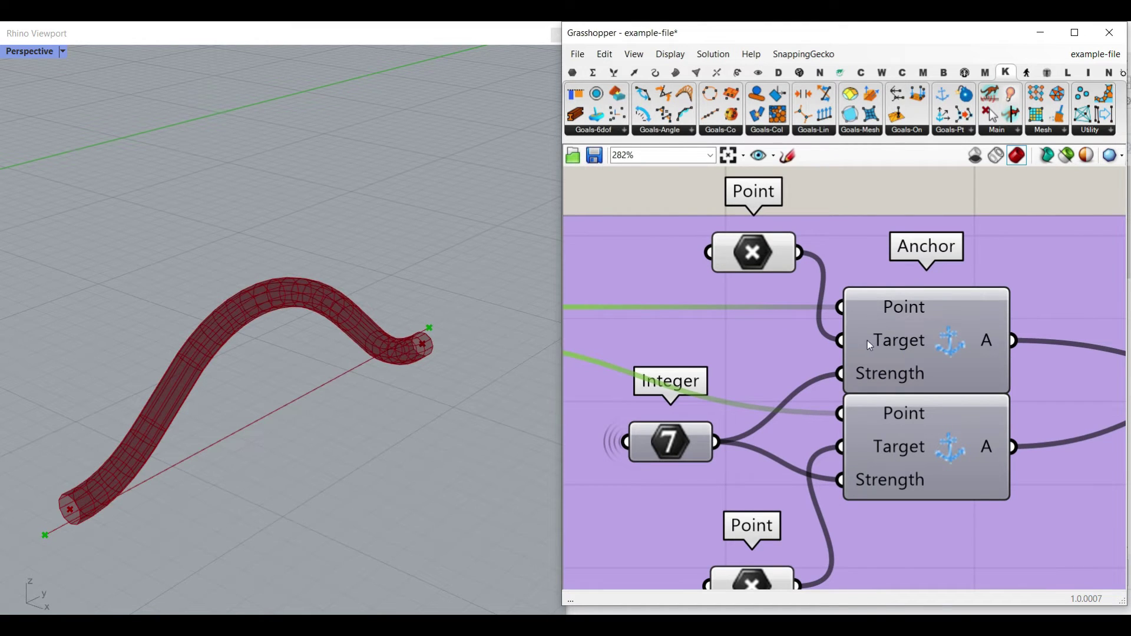
# Trace the Integer feeding the Anchor strengths back to its Strength panel and return to the Anchor components
pyautogui.click(673, 451)
pyautogui.scroll(-5, 765, 355)
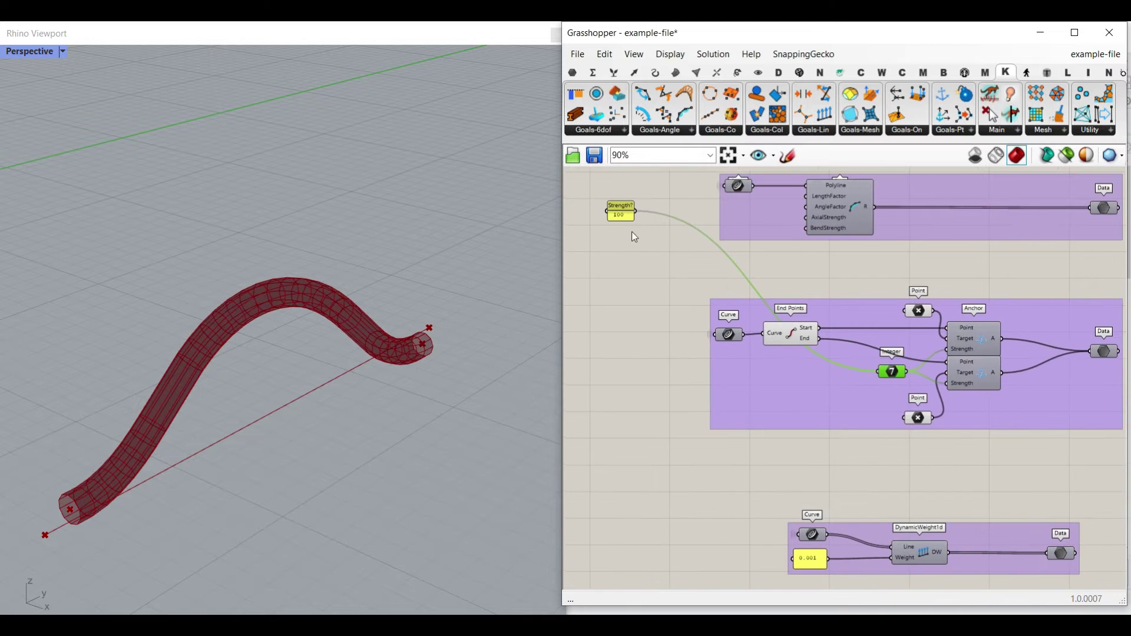
pyautogui.scroll(4, 621, 218)
pyautogui.scroll(-3, 768, 335)
pyautogui.scroll(4, 1001, 413)
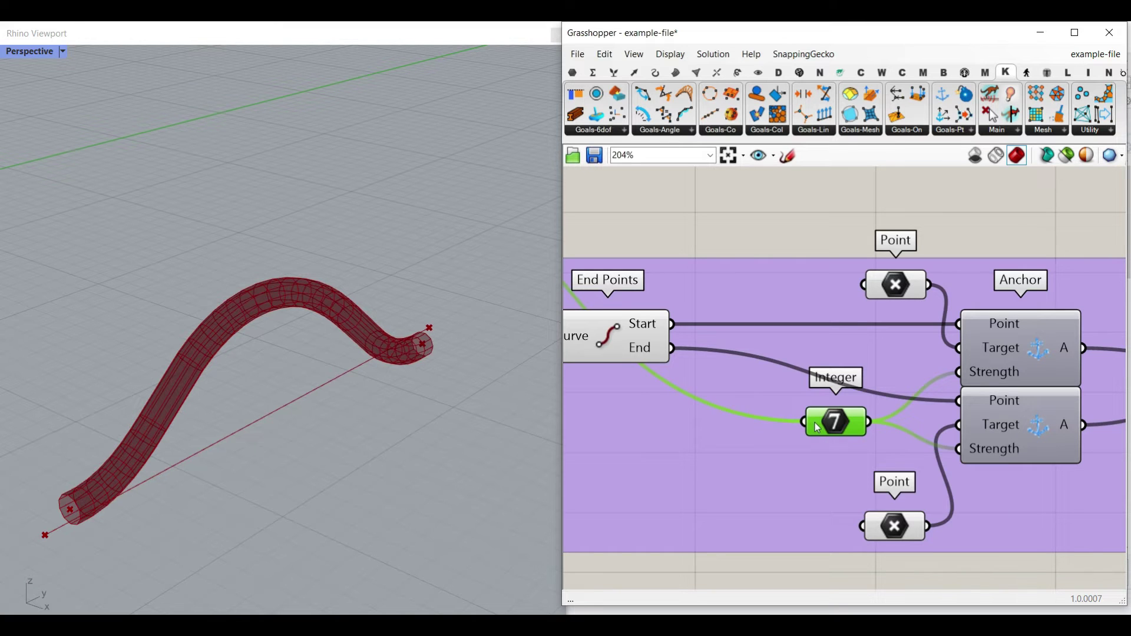
pyautogui.moveTo(818, 428)
pyautogui.click(654, 367)
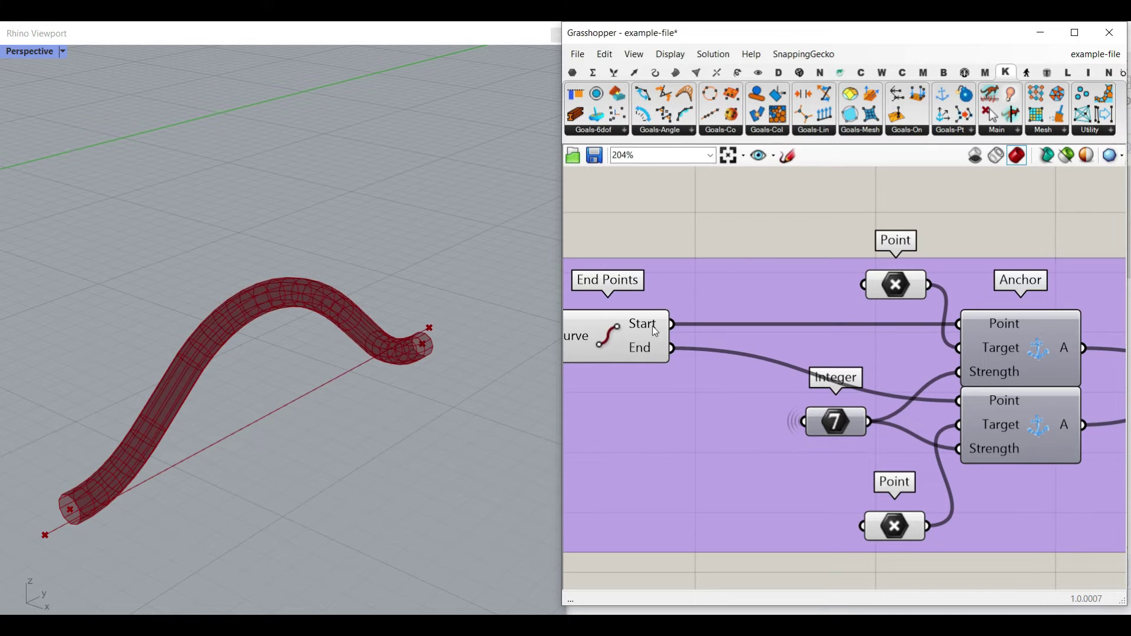
pyautogui.scroll(2, 998, 322)
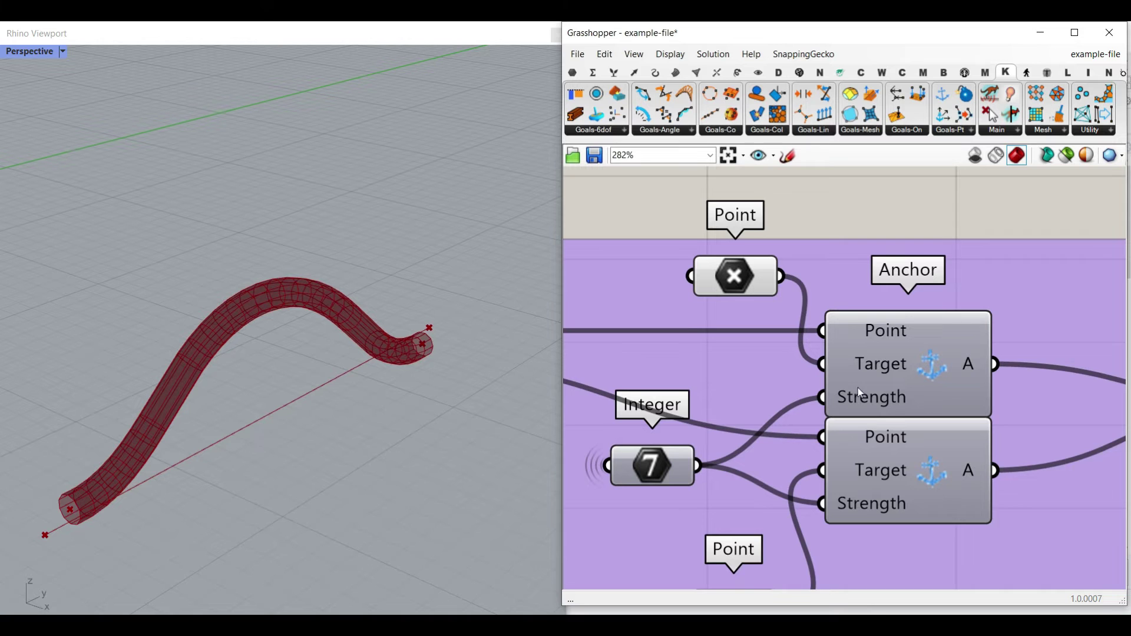
# Move the far anchor target point off the red line and closer to the near end of the tube
pyautogui.click(788, 257)
pyautogui.moveTo(800, 392); pyautogui.dragTo(791, 300, button='right')
pyautogui.click(784, 498)
pyautogui.moveTo(446, 352); pyautogui.dragTo(415, 377)
pyautogui.moveTo(794, 327); pyautogui.dragTo(739, 318, button='right')
pyautogui.scroll(-11, 725, 323)
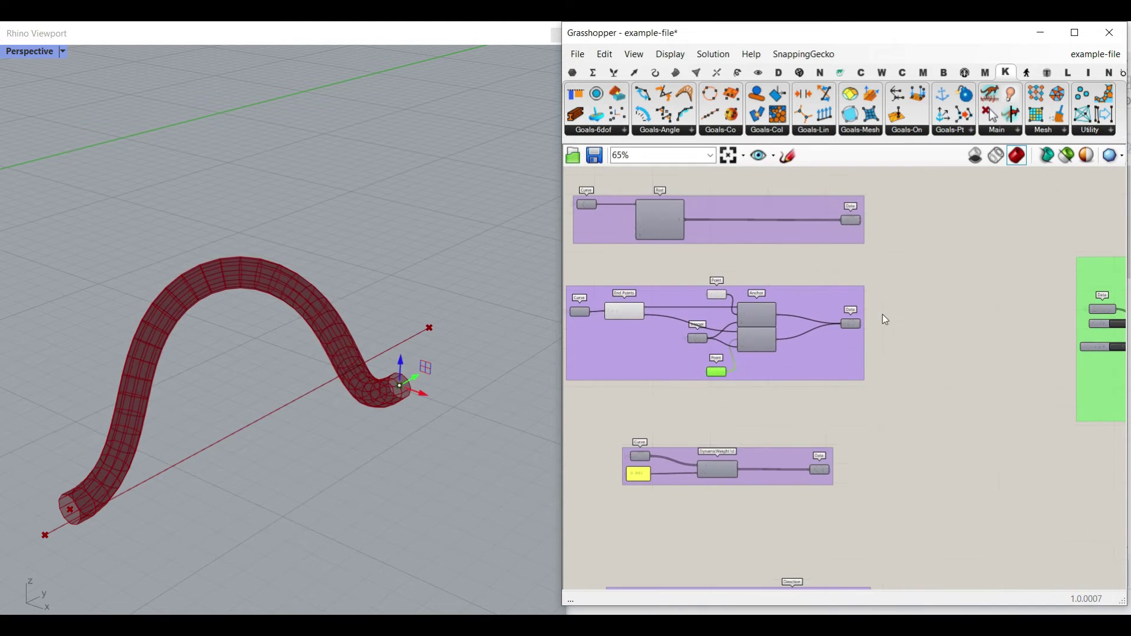
# Follow the Anchor group's Data output to the solver, and examine the DynamicWeight1d and Direction goal groups
pyautogui.scroll(4, 882, 314)
pyautogui.click(823, 333)
pyautogui.scroll(-5, 834, 359)
pyautogui.moveTo(1078, 338); pyautogui.dragTo(869, 353, button='right')
pyautogui.scroll(8, 872, 355)
pyautogui.moveTo(966, 359); pyautogui.dragTo(822, 359, button='right')
pyautogui.scroll(-3, 807, 395)
pyautogui.moveTo(796, 404); pyautogui.dragTo(902, 315, button='right')
pyautogui.scroll(-5, 1000, 336)
pyautogui.scroll(2, 903, 314)
pyautogui.scroll(5, 766, 370)
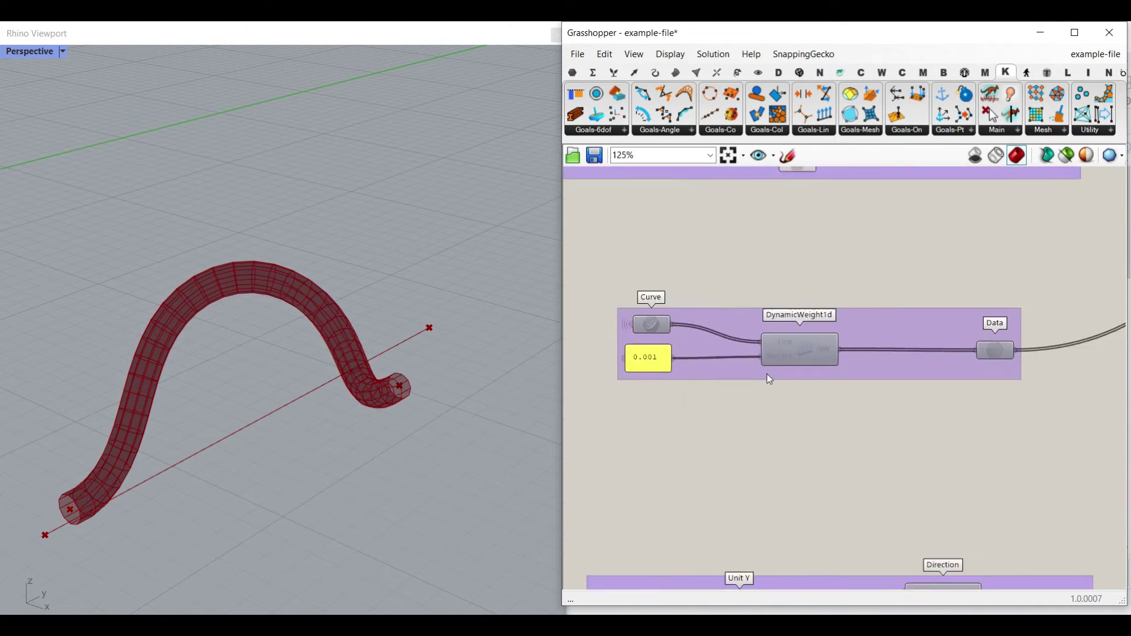
pyautogui.scroll(-7, 766, 382)
pyautogui.scroll(5, 774, 458)
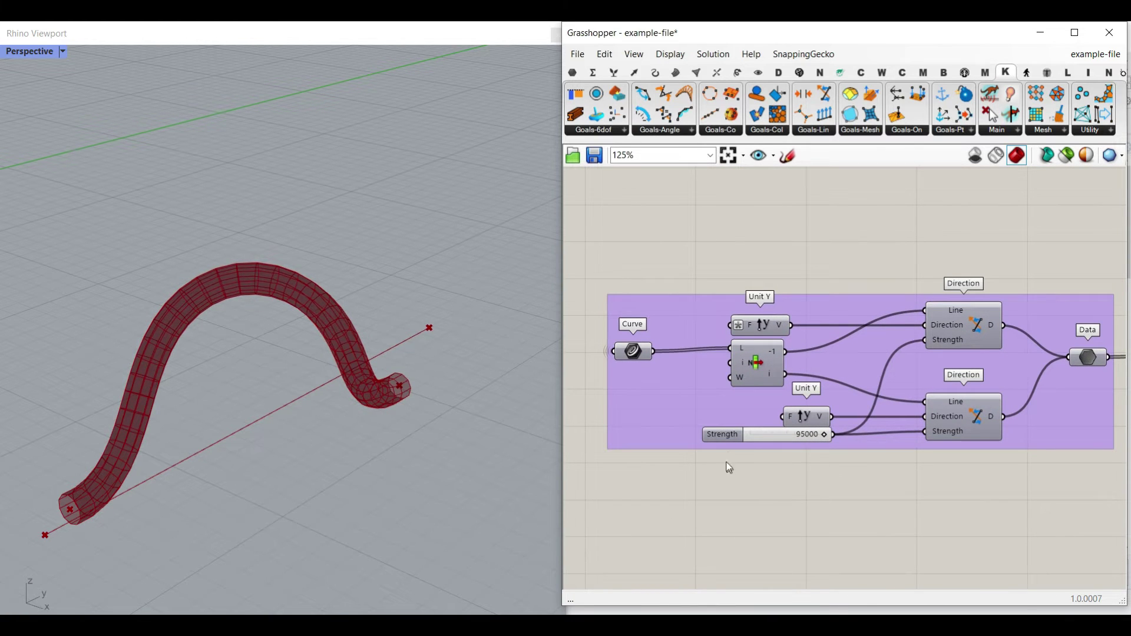
# Set the Strength slider of the two Direction goals to 0
pyautogui.moveTo(422, 371); pyautogui.dragTo(389, 434, button='right')
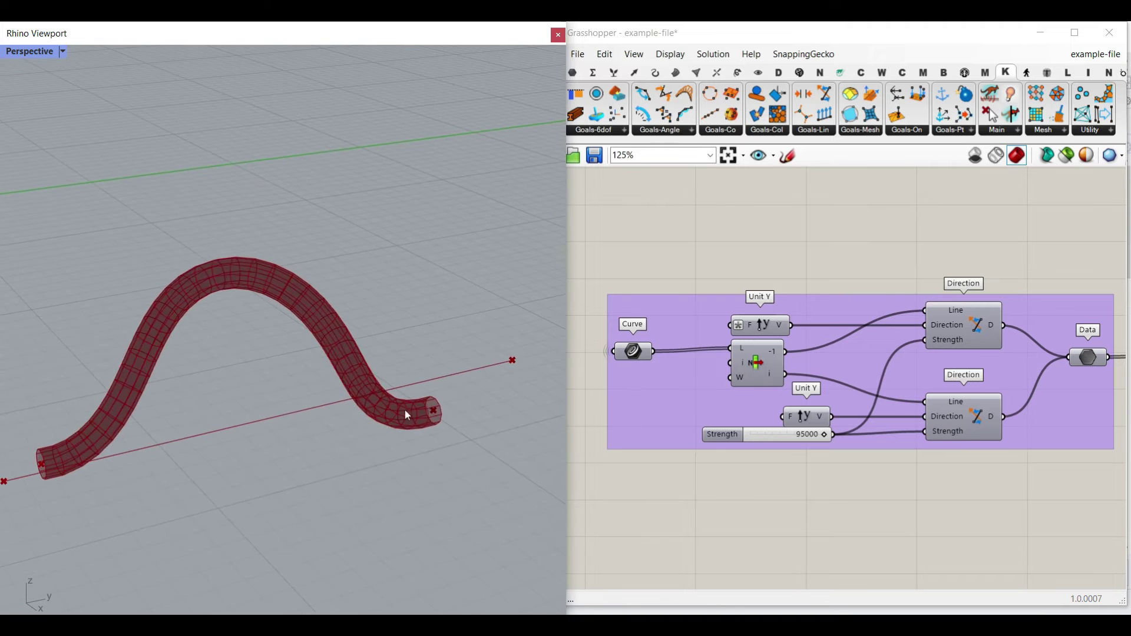
pyautogui.scroll(3, 389, 435)
pyautogui.scroll(2, 830, 435)
pyautogui.moveTo(818, 438); pyautogui.dragTo(642, 440)
pyautogui.scroll(-9, 476, 392)
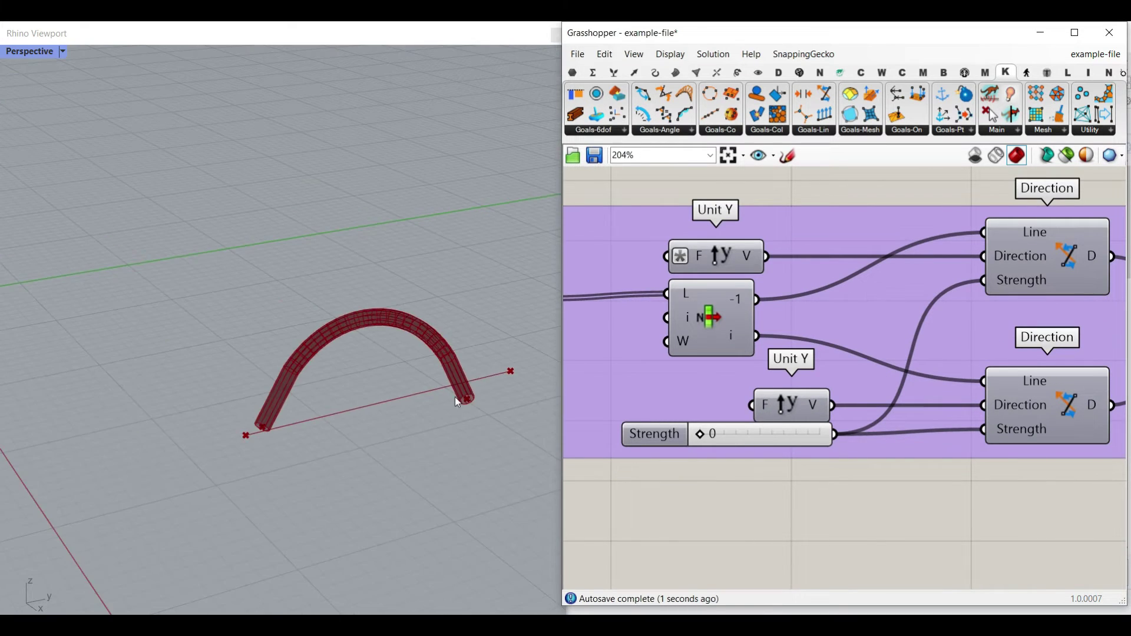
# Reset the Kangaroo simulation with the Direction strength at 0 and inspect the tube's ends from several angles
pyautogui.moveTo(883, 350); pyautogui.dragTo(743, 377, button='right')
pyautogui.scroll(-5, 756, 377)
pyautogui.moveTo(1014, 236); pyautogui.dragTo(691, 432, button='right')
pyautogui.scroll(3, 917, 299)
pyautogui.click(865, 221)
pyautogui.moveTo(377, 406); pyautogui.dragTo(395, 412, button='right')
pyautogui.scroll(5, 395, 412)
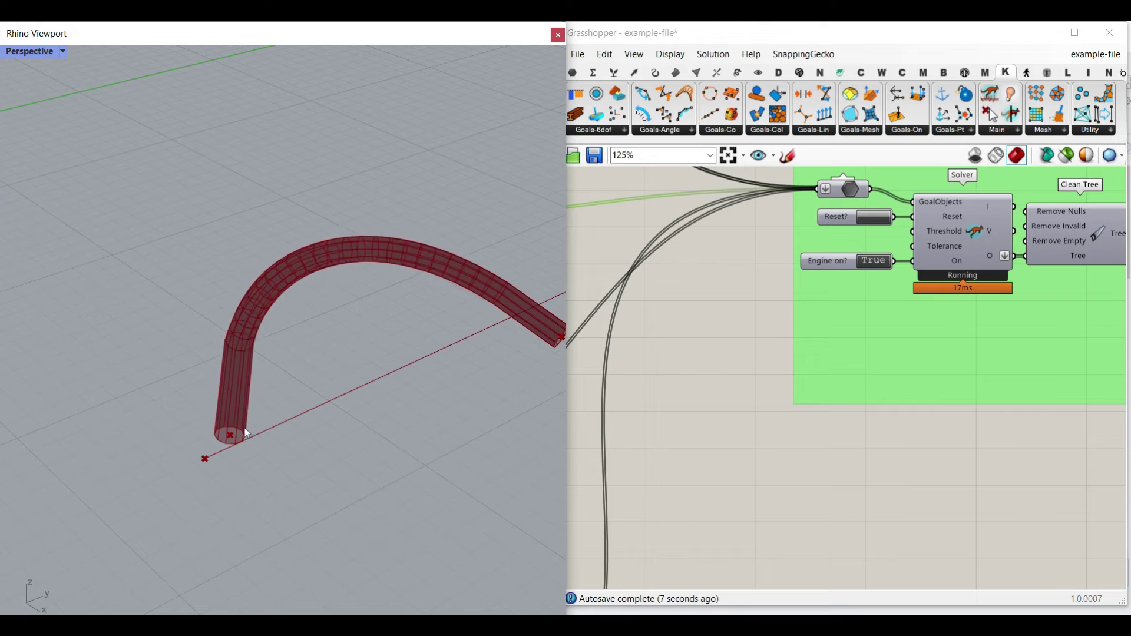
pyautogui.moveTo(285, 396); pyautogui.dragTo(296, 420, button='right')
pyautogui.scroll(4, 293, 416)
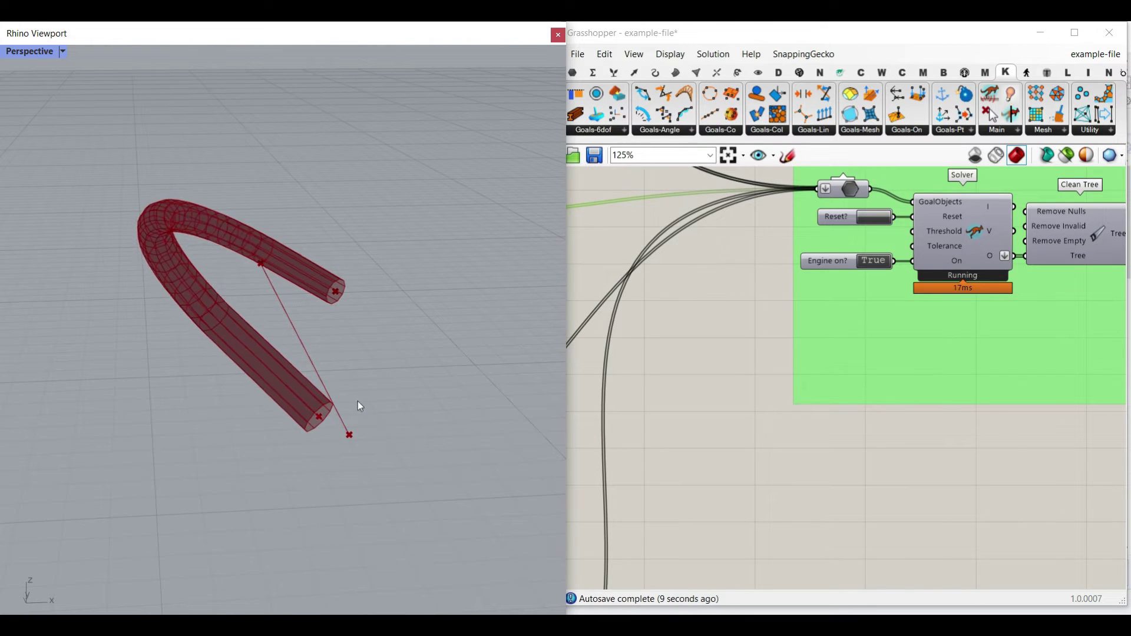
# Restore the Strength slider of the Direction goals to 95000
pyautogui.moveTo(811, 412); pyautogui.dragTo(968, 317, button='right')
pyautogui.scroll(-5, 968, 317)
pyautogui.moveTo(640, 518); pyautogui.dragTo(768, 463, button='right')
pyautogui.scroll(6, 768, 462)
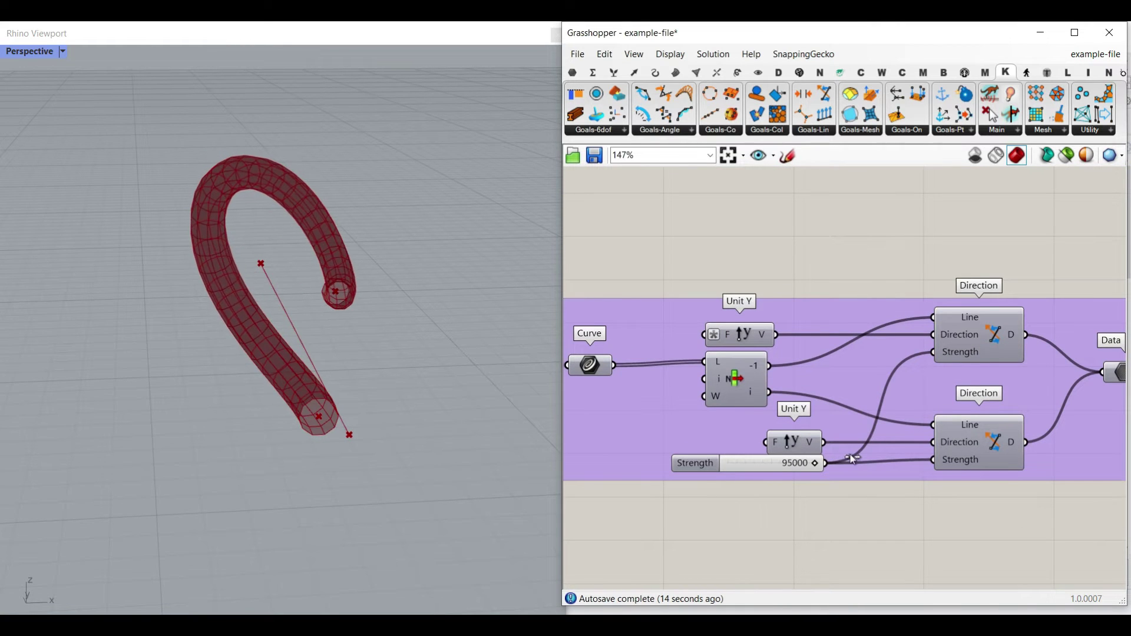
# Reset the Kangaroo simulation in the Solver group with the Direction strength at 95000
pyautogui.scroll(-3, 902, 334)
pyautogui.moveTo(889, 321); pyautogui.dragTo(793, 414, button='right')
pyautogui.scroll(1, 899, 300)
pyautogui.click(899, 301)
# Examine how both tube ends are oriented at their anchor points, up close and from several angles
pyautogui.moveTo(368, 359); pyautogui.dragTo(303, 374, button='right')
pyautogui.scroll(3, 303, 374)
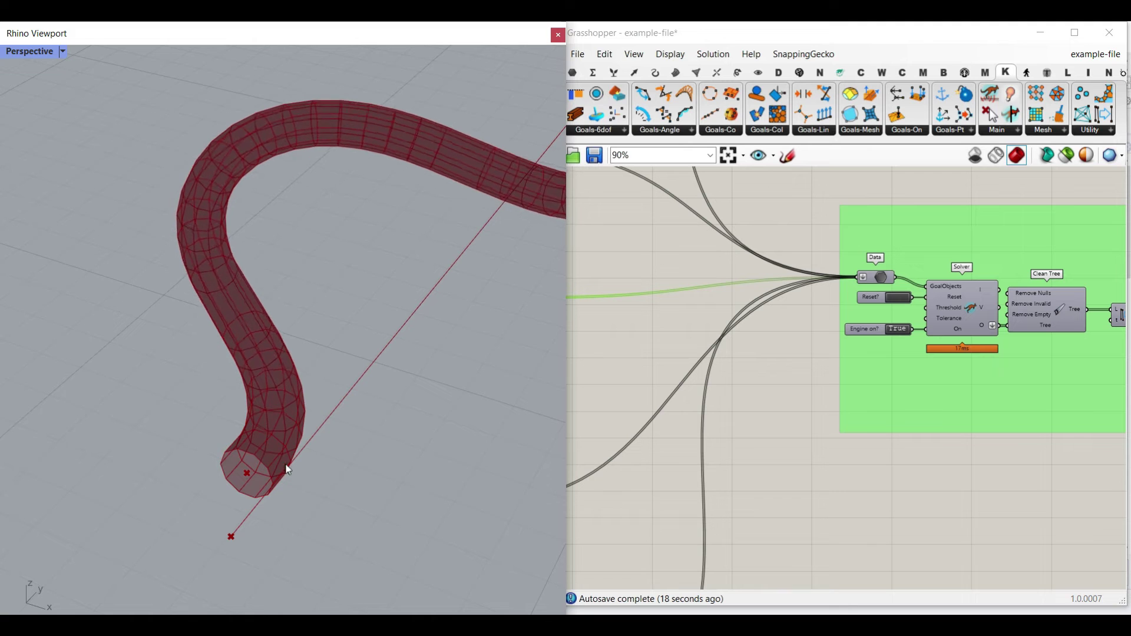
pyautogui.scroll(-3, 374, 384)
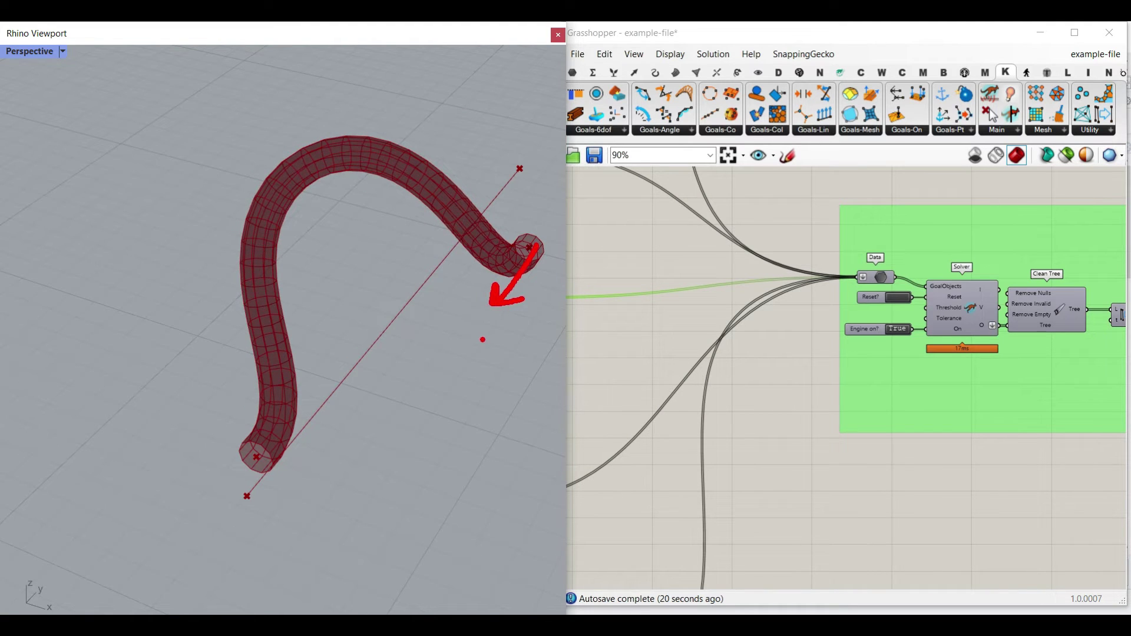
pyautogui.moveTo(323, 425)
pyautogui.mouseDown(button='right')
pyautogui.moveTo(462, 381)
pyautogui.moveTo(214, 469)
pyautogui.moveTo(300, 447)
pyautogui.moveTo(312, 421)
pyautogui.mouseUp(button='right')
pyautogui.scroll(5, 289, 451)
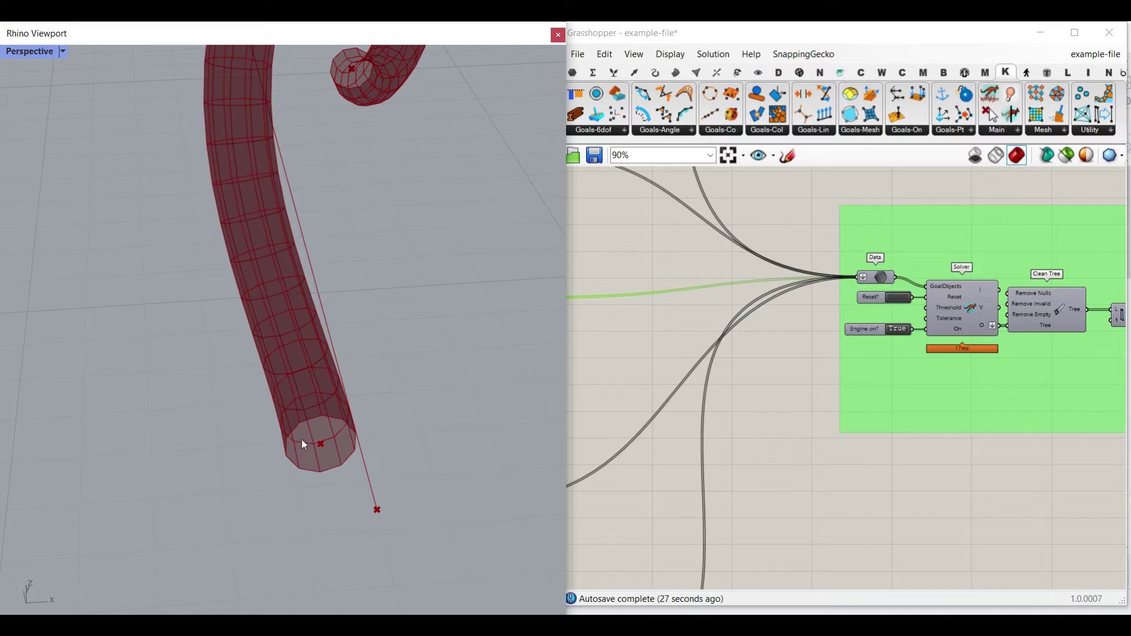
pyautogui.moveTo(278, 353); pyautogui.dragTo(377, 413, button='right')
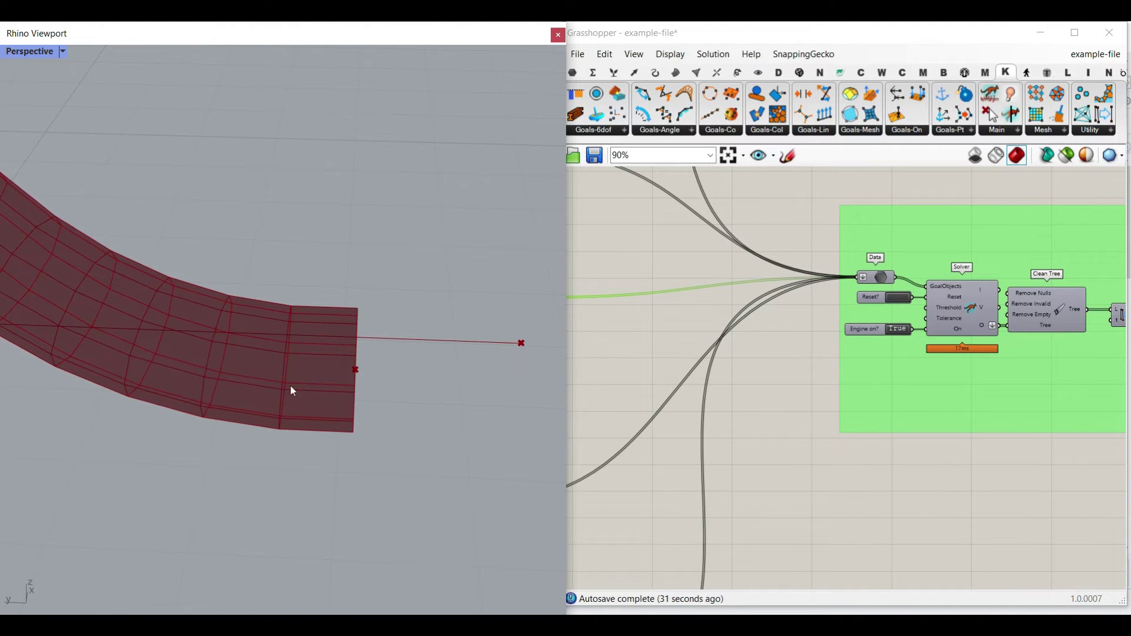
pyautogui.scroll(-6, 352, 454)
pyautogui.moveTo(352, 453); pyautogui.dragTo(159, 406, button='right')
pyautogui.scroll(-3, 162, 406)
# Look up the Direction goal among the Goals-Lin components and read its description in the Direction group
pyautogui.scroll(-2, 760, 441)
pyautogui.moveTo(763, 442); pyautogui.dragTo(879, 323, button='right')
pyautogui.scroll(-3, 880, 328)
pyautogui.scroll(5, 805, 410)
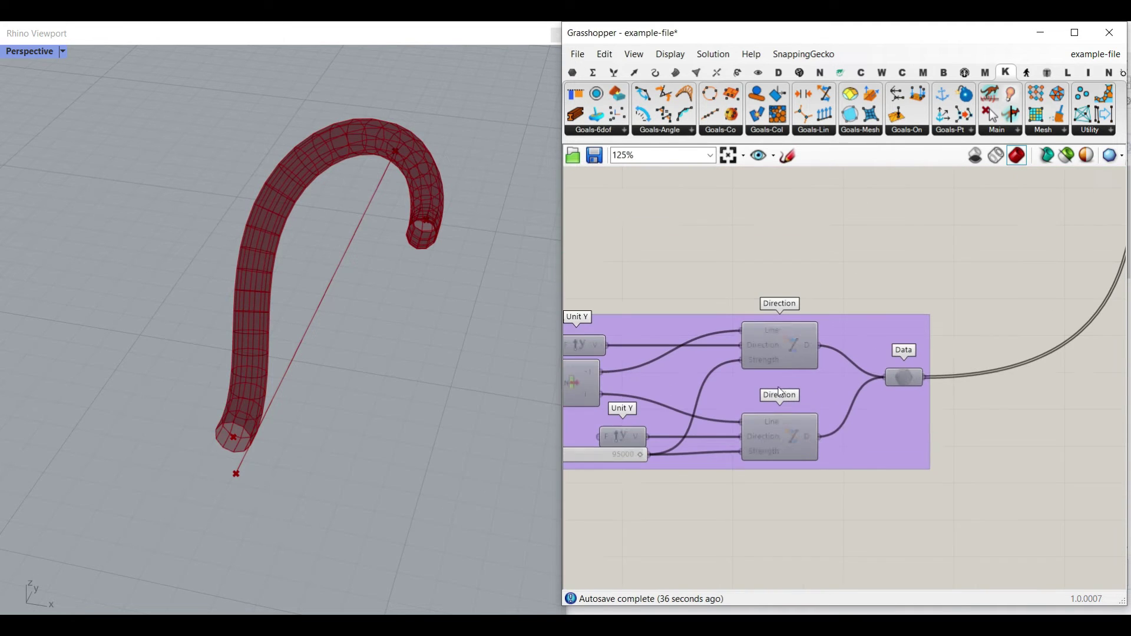
pyautogui.moveTo(446, 281); pyautogui.dragTo(410, 283, button='right')
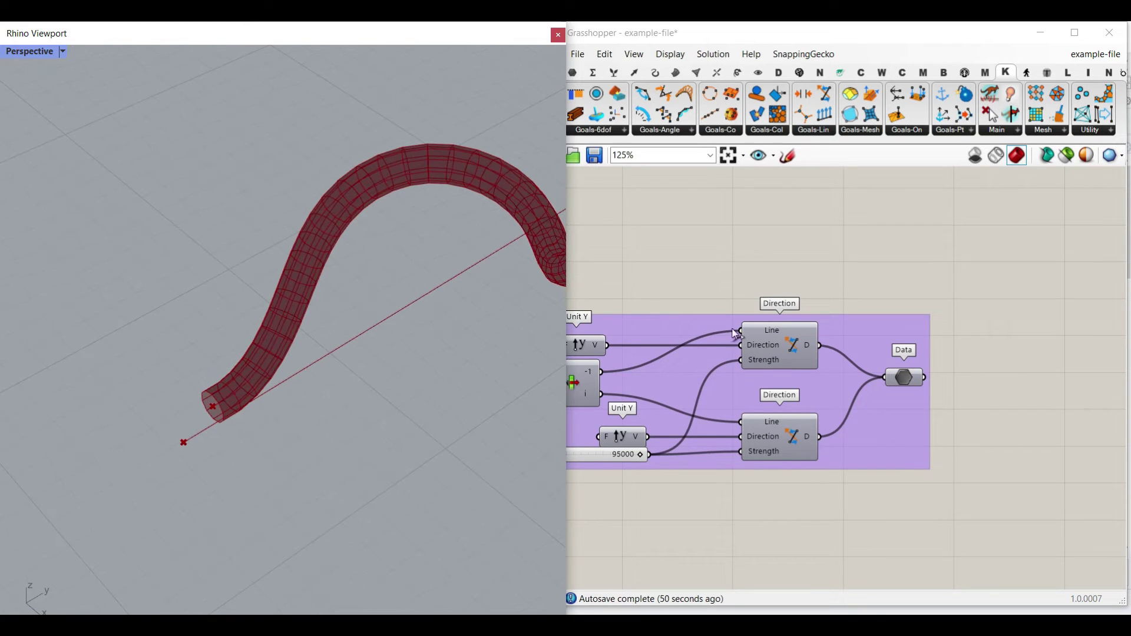
pyautogui.click(826, 131)
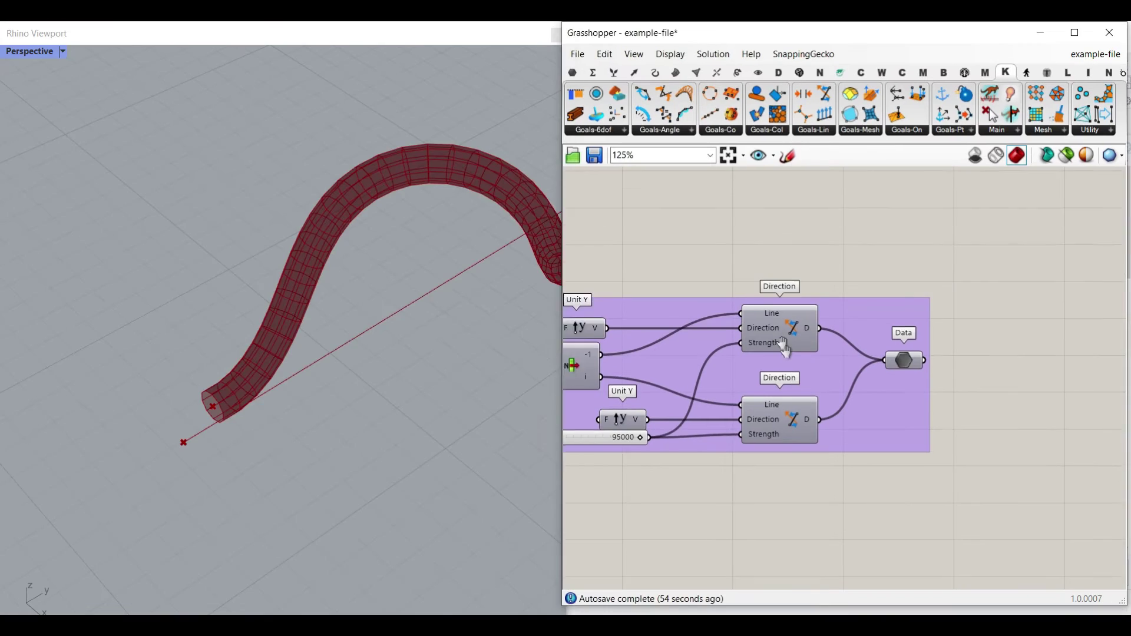
pyautogui.scroll(5, 782, 345)
pyautogui.moveTo(757, 233)
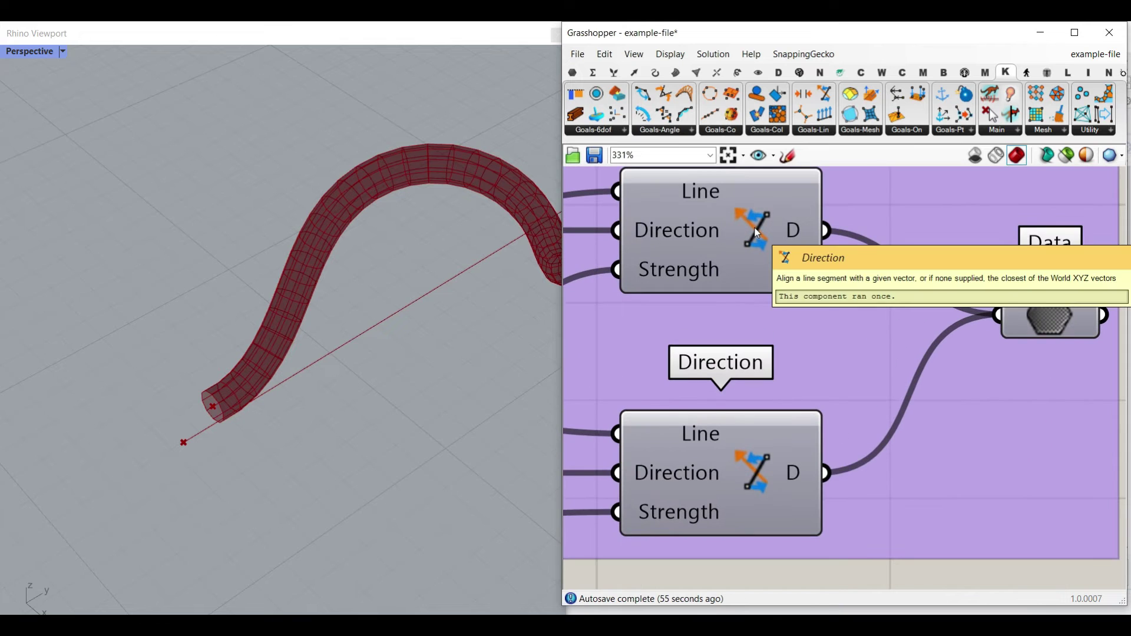
pyautogui.moveTo(757, 232); pyautogui.dragTo(594, 281, button='right')
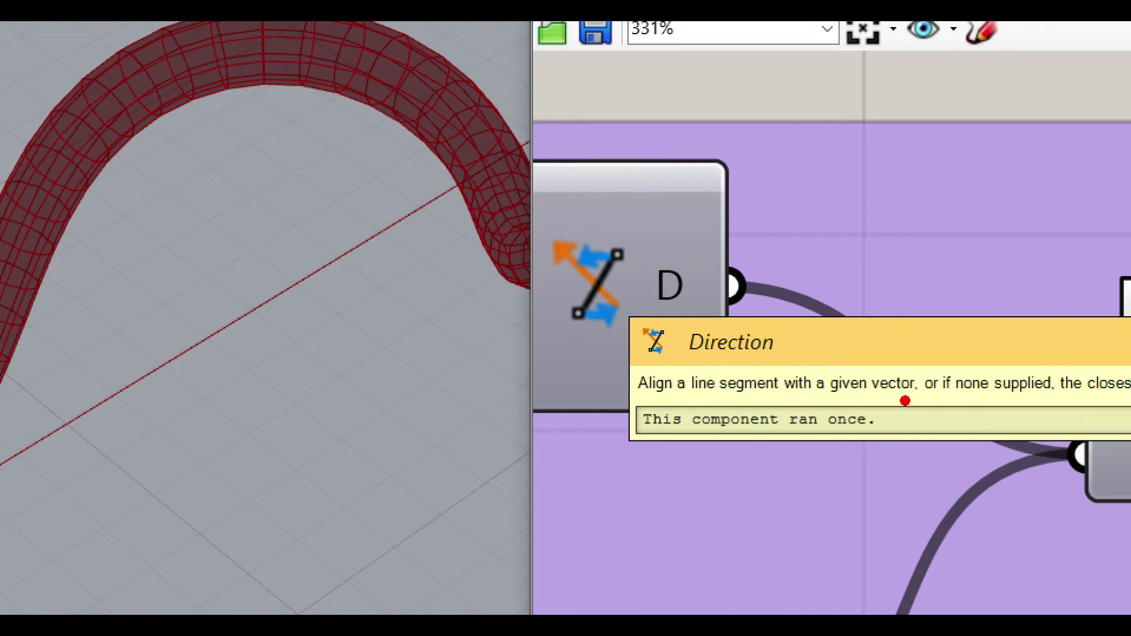
pyautogui.moveTo(917, 400)
pyautogui.mouseDown()
pyautogui.moveTo(695, 409)
pyautogui.moveTo(863, 326)
pyautogui.moveTo(896, 410)
pyautogui.mouseUp()
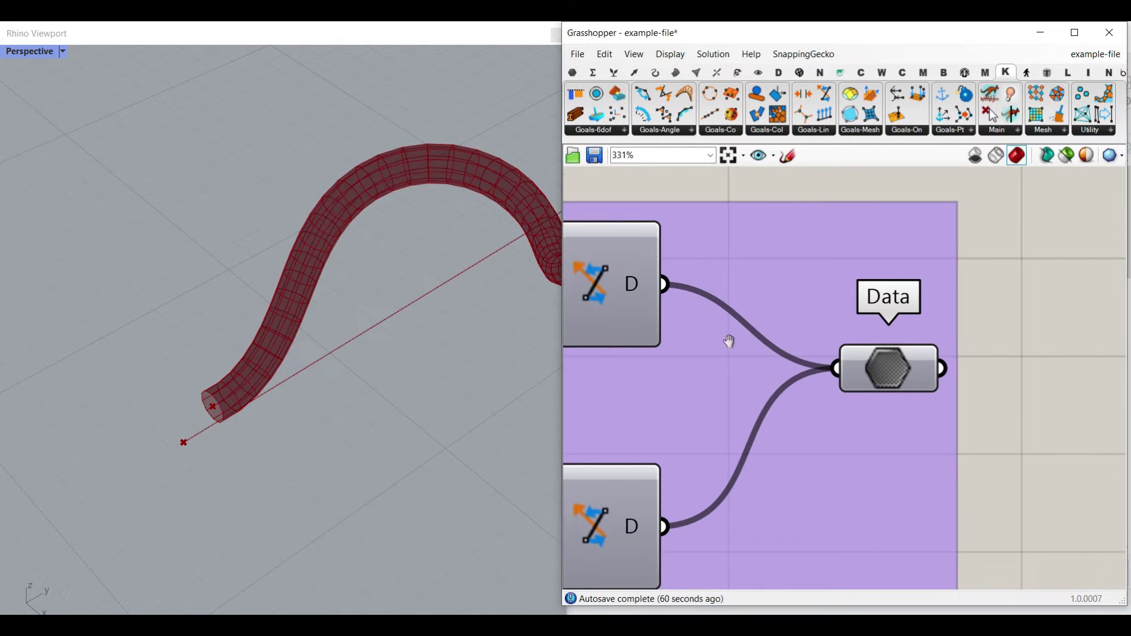
# Trace the Curve input of the Direction group back to its source and select that source to highlight the line
pyautogui.scroll(-3, 695, 347)
pyautogui.moveTo(689, 353); pyautogui.dragTo(918, 362, button='right')
pyautogui.moveTo(803, 348); pyautogui.dragTo(959, 363, button='right')
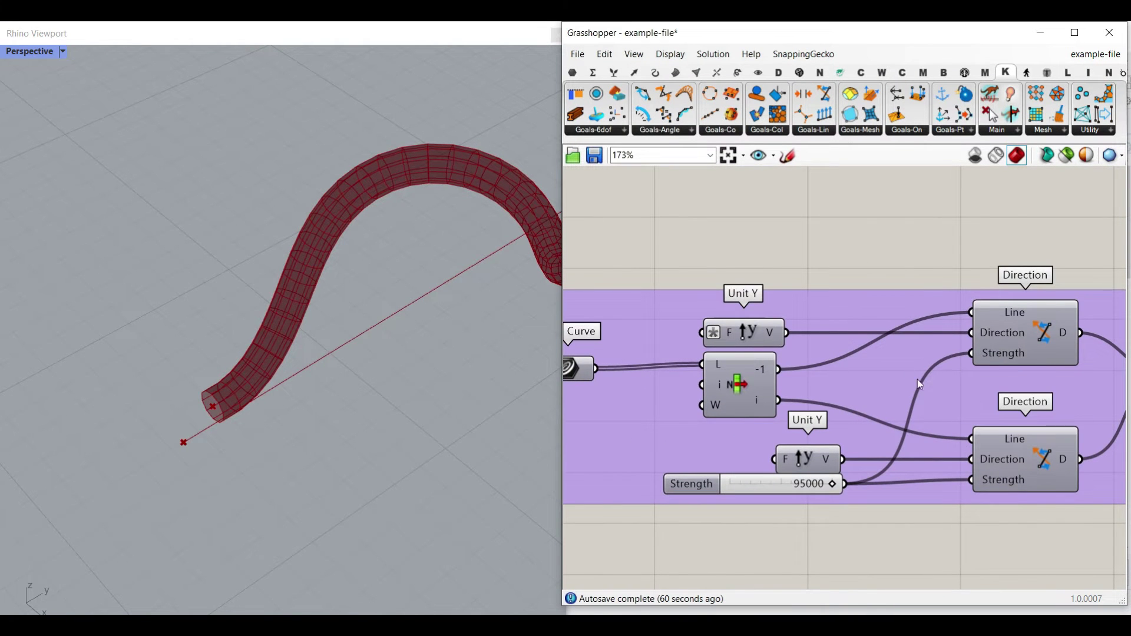
pyautogui.moveTo(605, 405); pyautogui.dragTo(750, 401, button='right')
pyautogui.rightClick(724, 363)
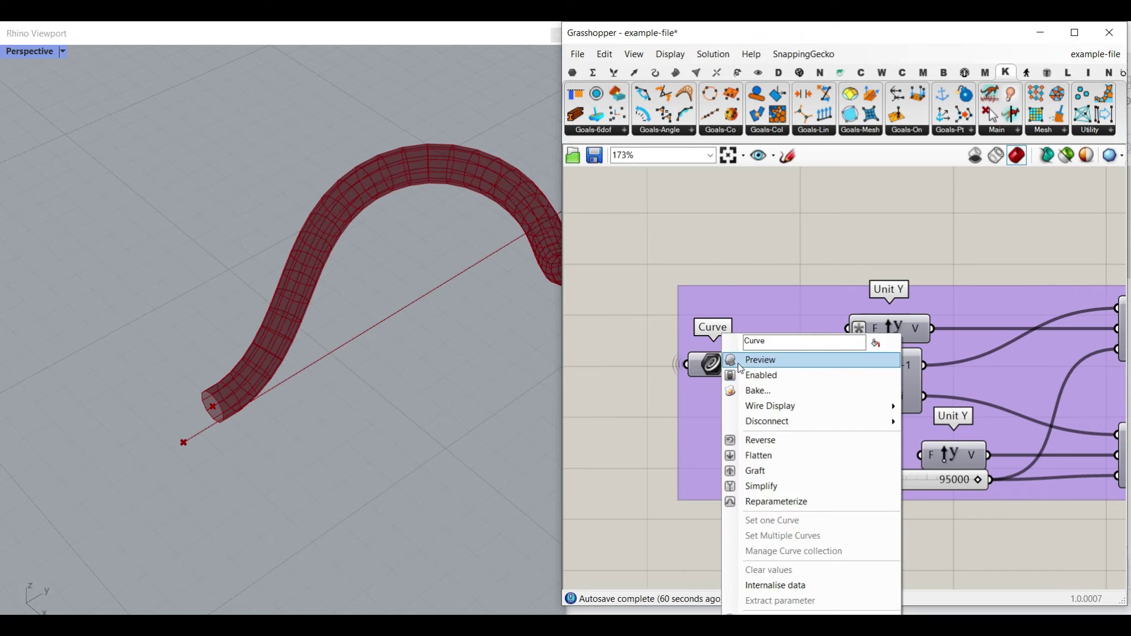
pyautogui.moveTo(695, 376); pyautogui.dragTo(694, 372)
pyautogui.scroll(-8, 327, 418)
pyautogui.moveTo(720, 325); pyautogui.dragTo(824, 339, button='right')
pyautogui.scroll(-5, 824, 339)
pyautogui.moveTo(642, 345); pyautogui.dragTo(830, 587, button='right')
pyautogui.scroll(3, 767, 284)
pyautogui.click(767, 276)
pyautogui.moveTo(906, 397); pyautogui.dragTo(720, 205, button='right')
pyautogui.click(730, 236)
pyautogui.scroll(-6, 731, 235)
pyautogui.scroll(8, 825, 358)
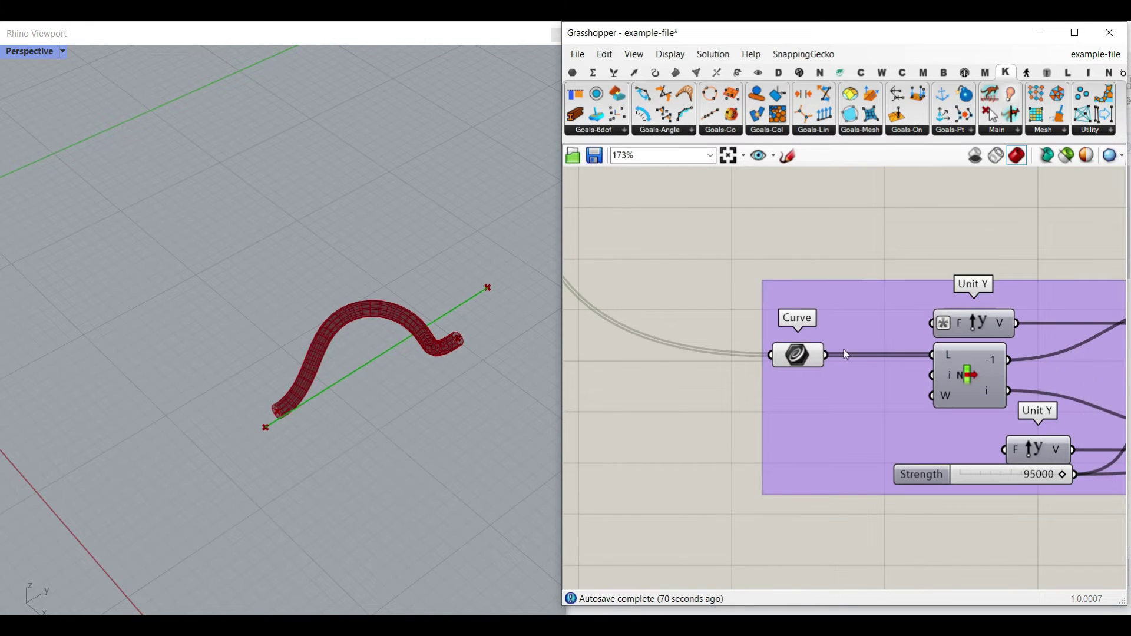
# Turn on the preview of the List Item component in the Direction group and select it to inspect the line's end segments
pyautogui.scroll(3, 861, 379)
pyautogui.rightClick(892, 365)
pyautogui.click(878, 377)
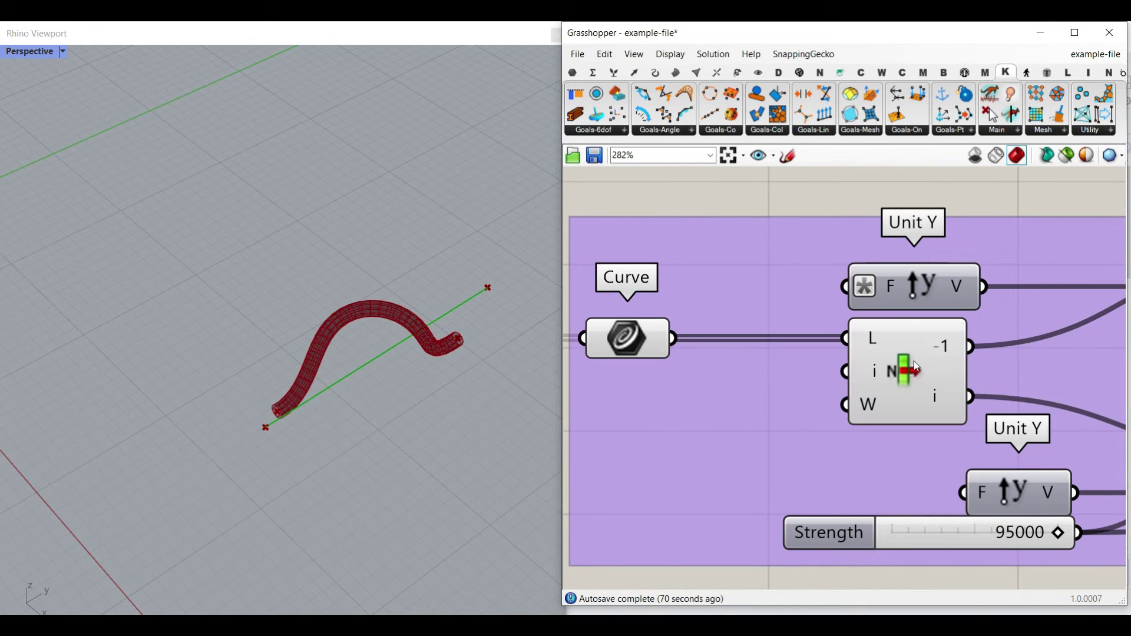
pyautogui.scroll(6, 312, 422)
pyautogui.scroll(-8, 246, 437)
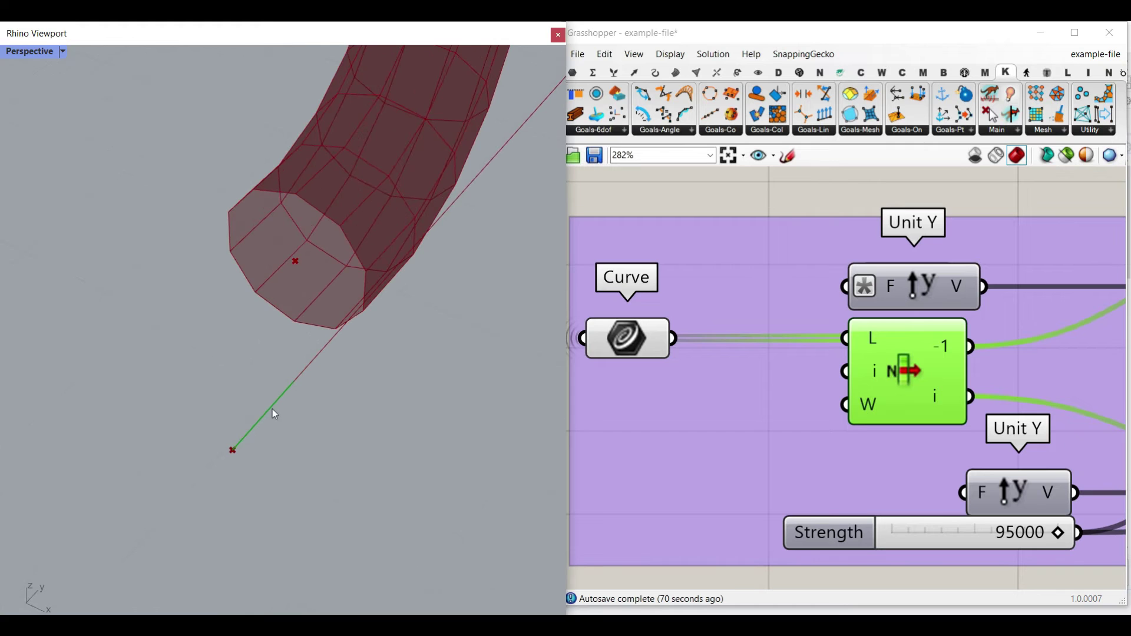
# Inspect the line's far end segment, locate the List Item component in the Sets category and examine its -1 and i outputs
pyautogui.scroll(5, 409, 281)
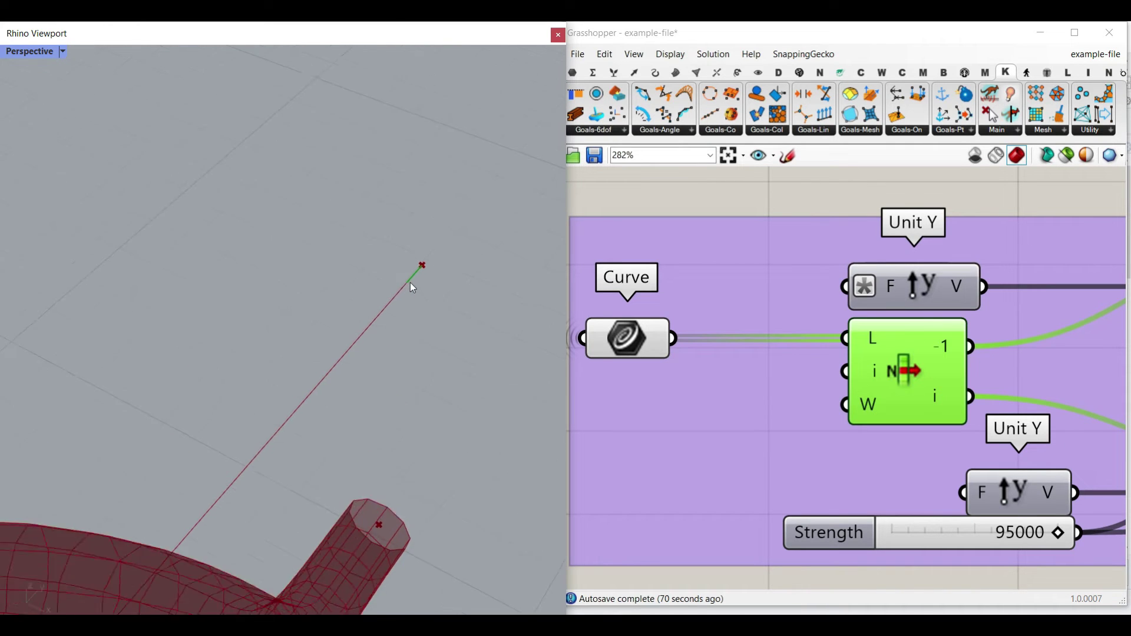
pyautogui.click(614, 72)
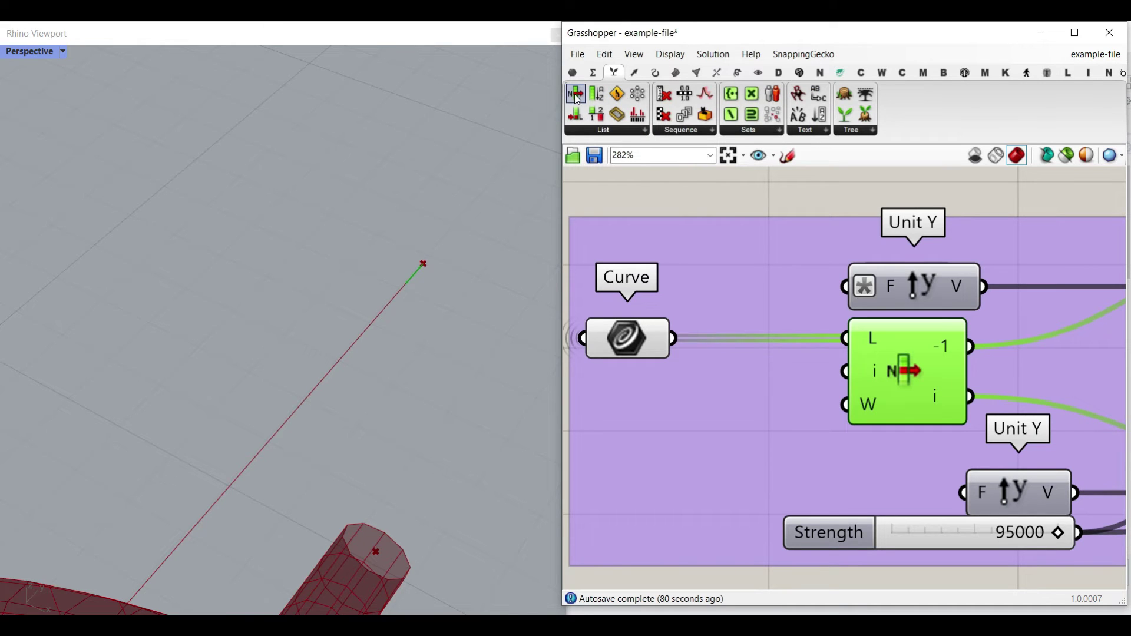
pyautogui.scroll(3, 927, 361)
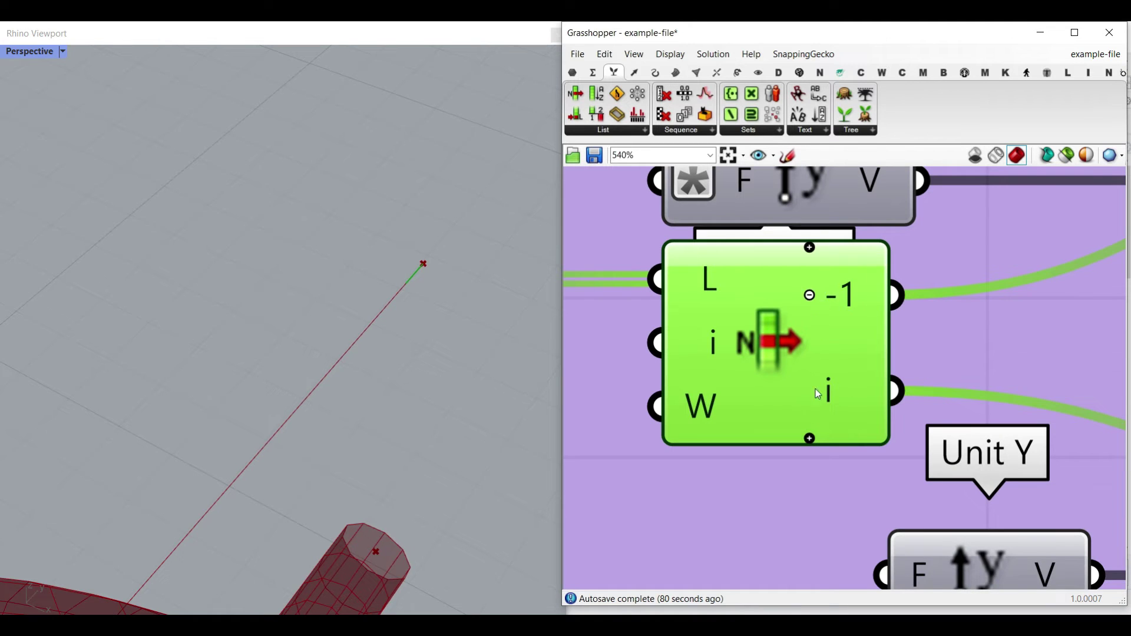
pyautogui.scroll(-5, 816, 392)
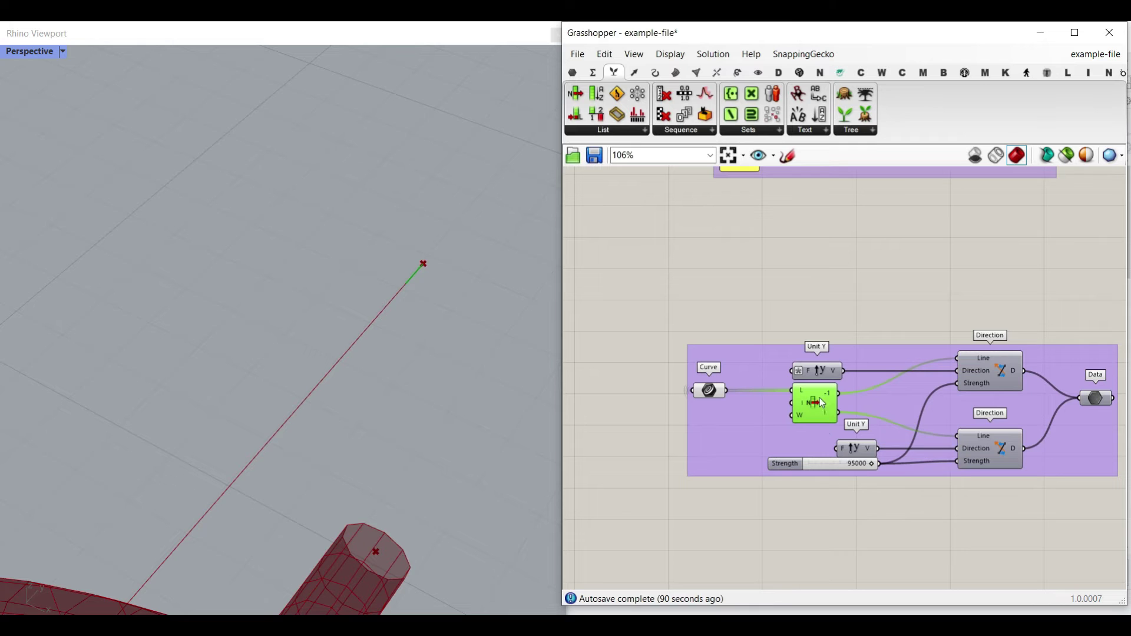
# Replace the existing List Item component in the Direction group with a fresh one whose List input is fed by the Curve component
pyautogui.press('Delete')
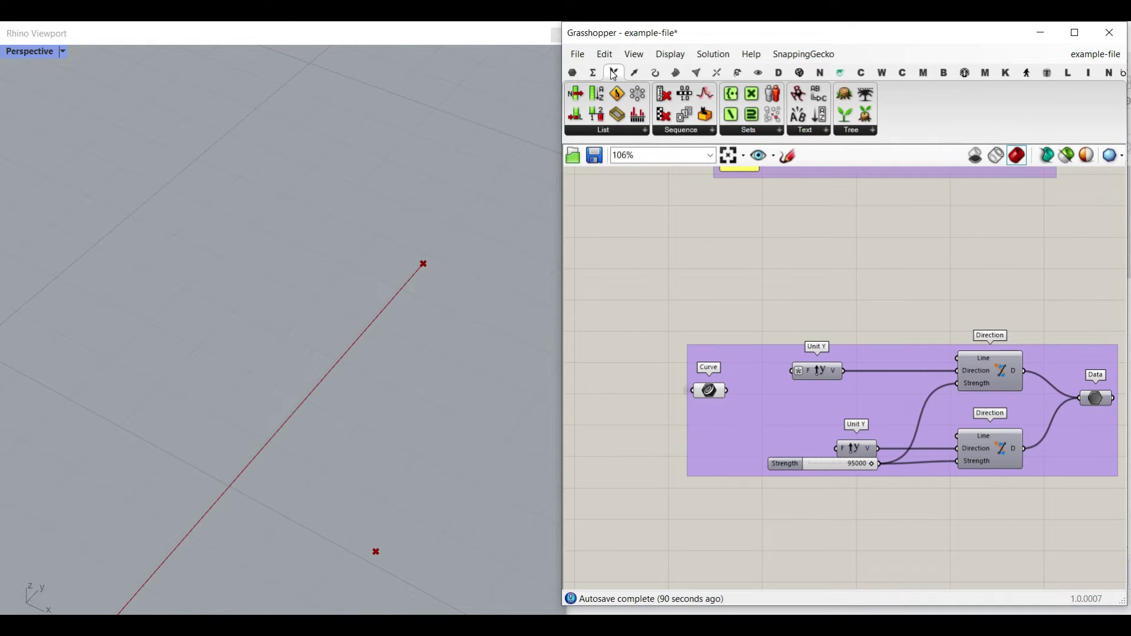
pyautogui.click(576, 94)
pyautogui.scroll(3, 794, 433)
pyautogui.click(768, 400)
pyautogui.moveTo(685, 367); pyautogui.dragTo(716, 380)
pyautogui.click(752, 399)
pyautogui.moveTo(485, 353); pyautogui.dragTo(355, 413, button='right')
pyautogui.scroll(5, 789, 436)
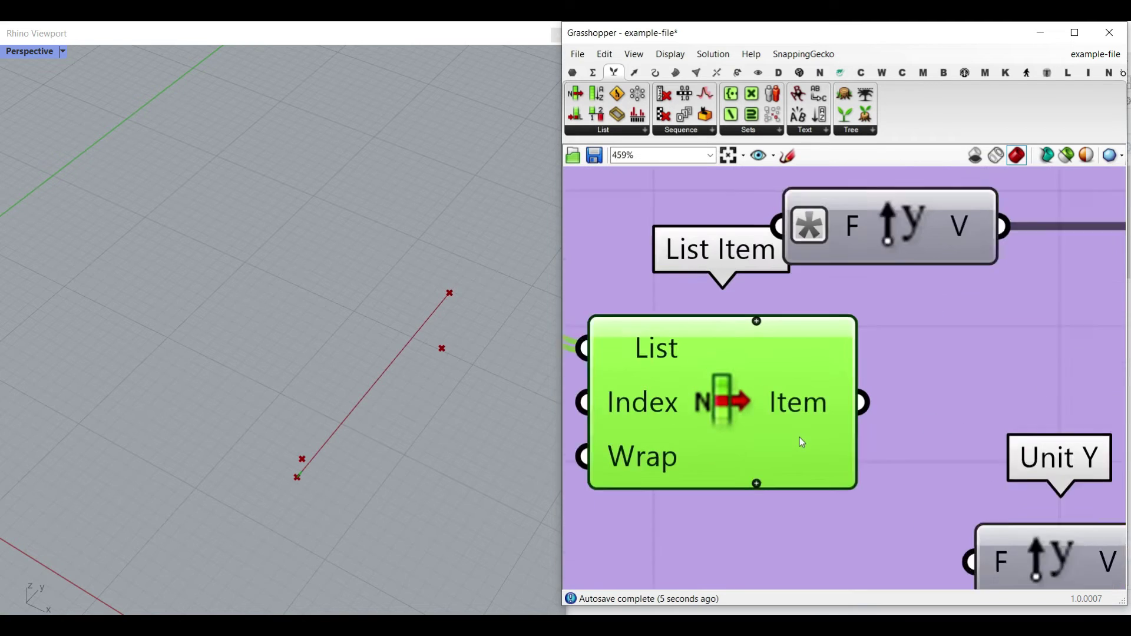
# Try a +1 output on the new List Item component, check the segments it picks at the line's start, and remove that output
pyautogui.click(749, 492)
pyautogui.moveTo(338, 508); pyautogui.dragTo(276, 483, button='right')
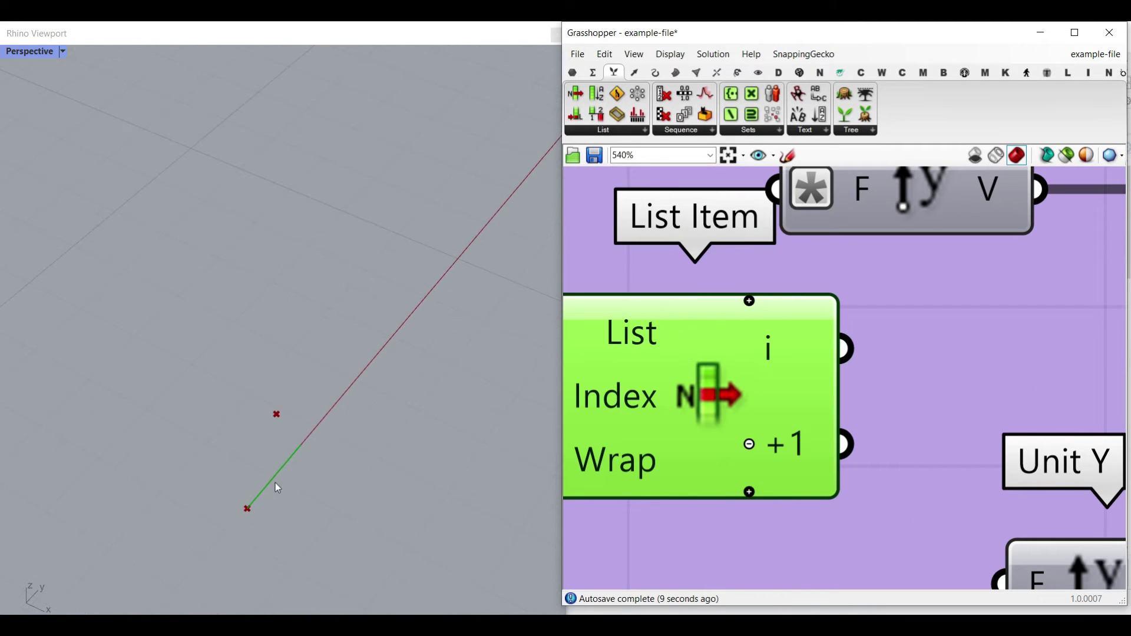
pyautogui.click(756, 447)
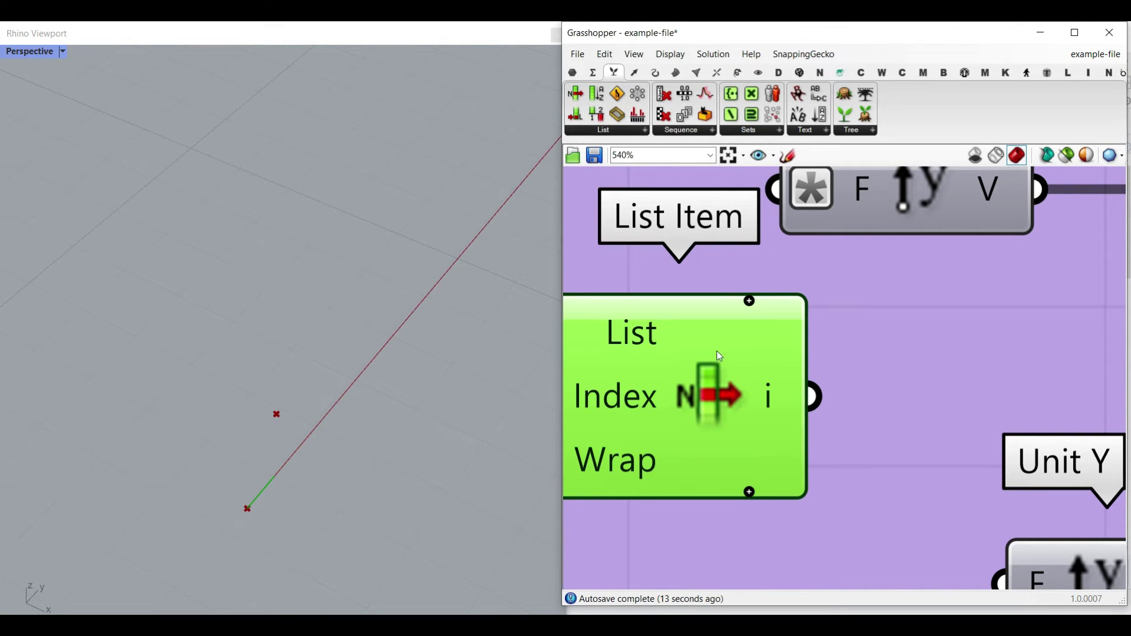
# Add a -1 output to the List Item component and inspect the segments it picks at both ends of the line
pyautogui.click(748, 302)
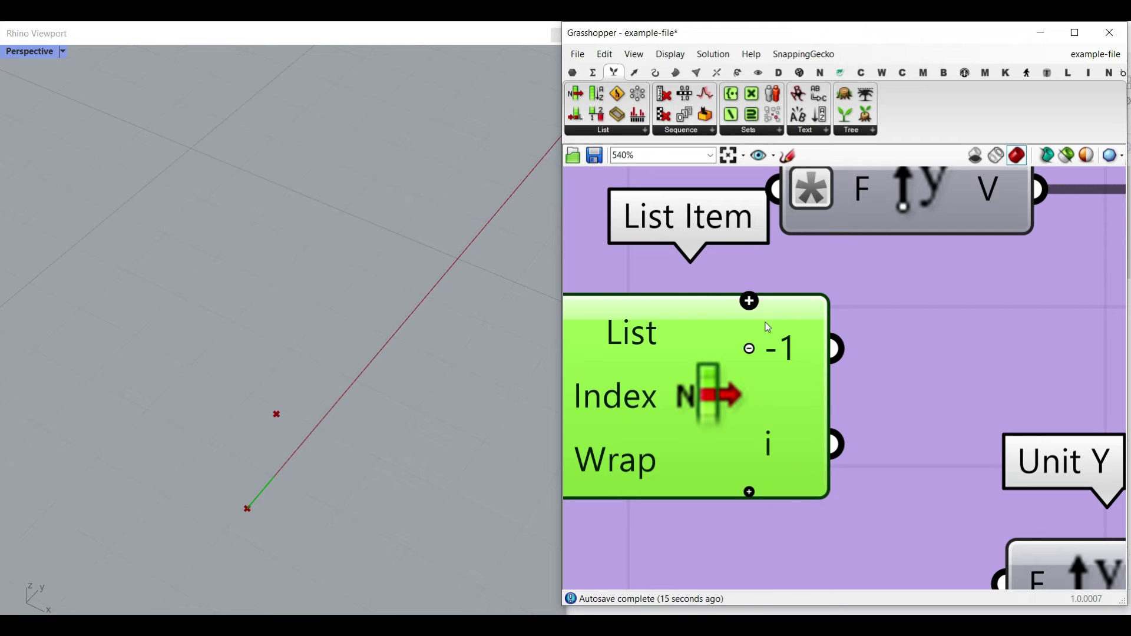
pyautogui.scroll(-9, 275, 482)
pyautogui.scroll(14, 436, 283)
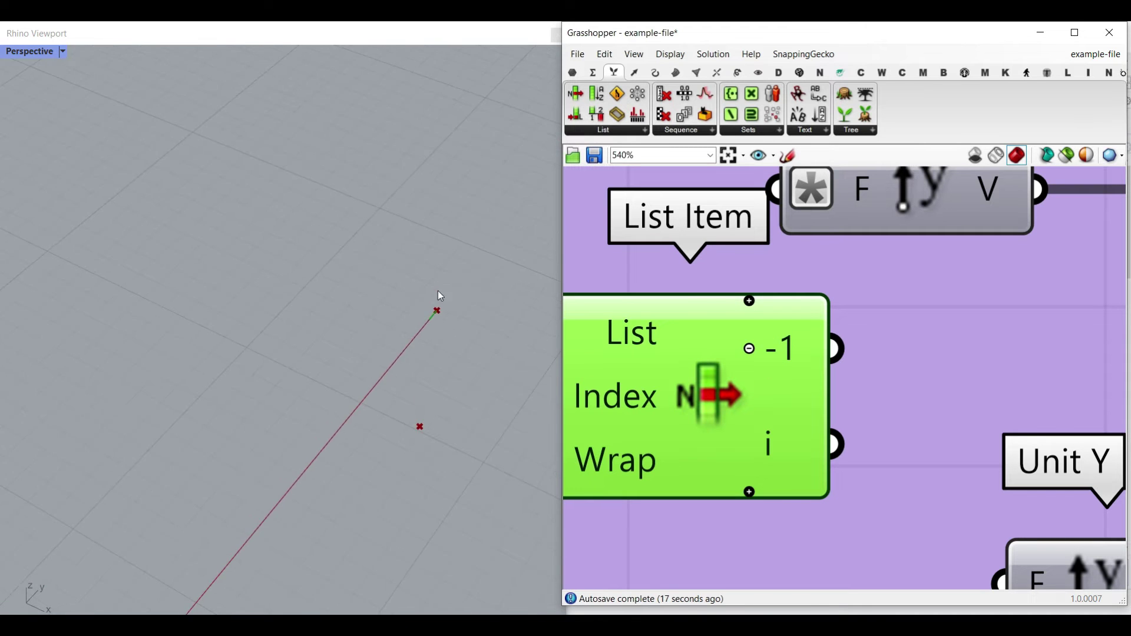
pyautogui.moveTo(437, 312); pyautogui.dragTo(651, 397, button='right')
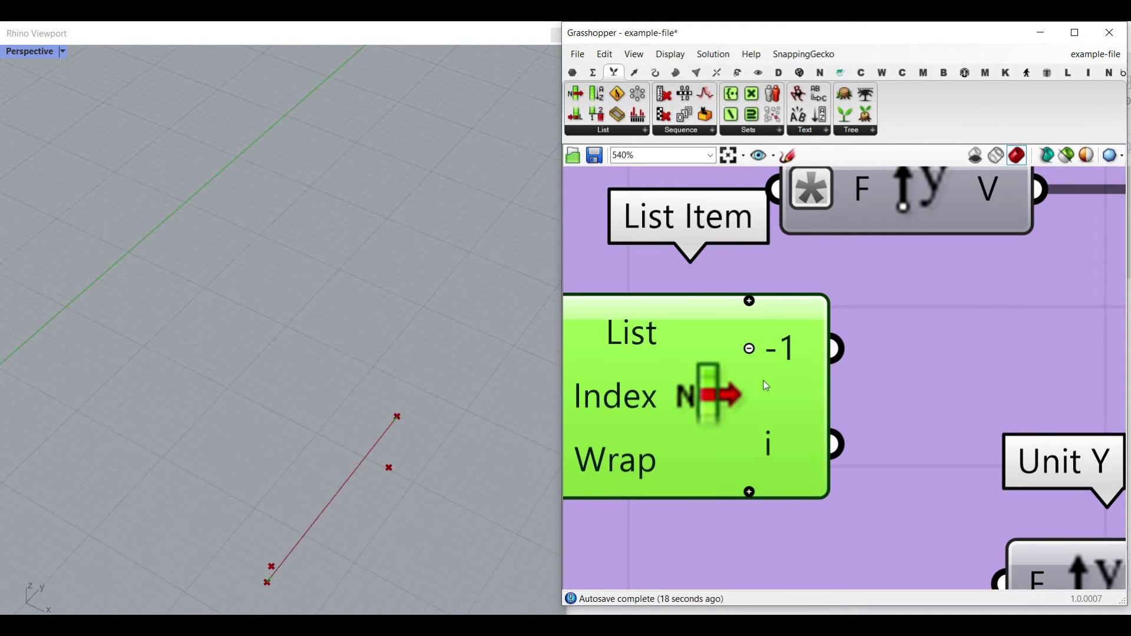
# Wire the List Item's -1 output to the upper Direction goal's Line input and its i output to the lower Direction goal's Line input
pyautogui.scroll(-4, 701, 404)
pyautogui.moveTo(774, 391); pyautogui.dragTo(1102, 295)
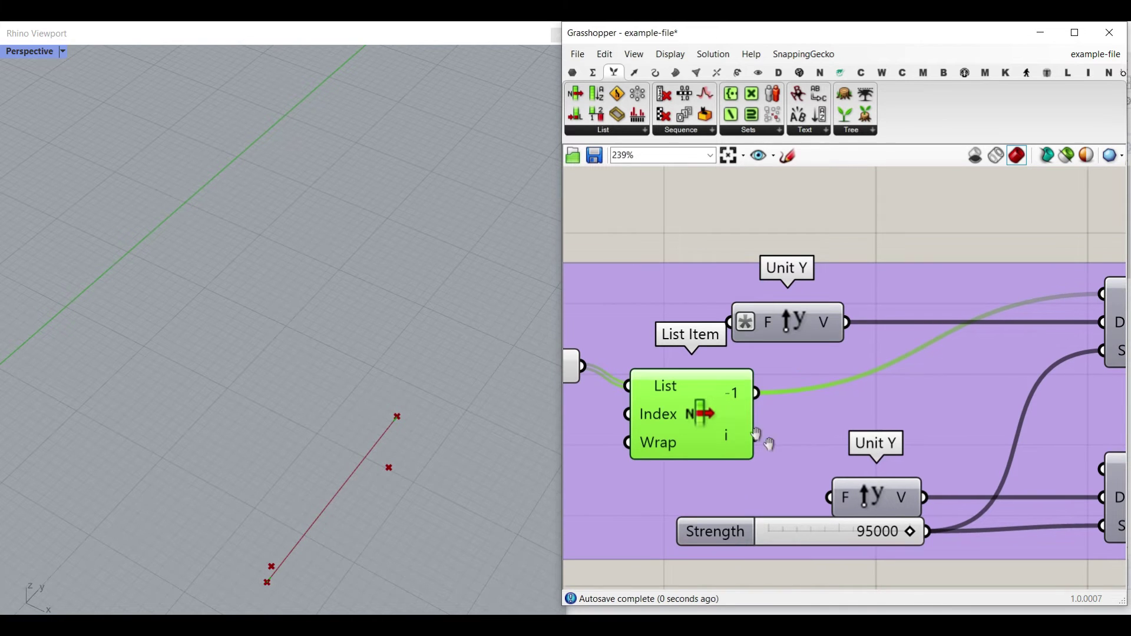
pyautogui.moveTo(748, 437); pyautogui.dragTo(647, 359, button='right')
pyautogui.moveTo(656, 354); pyautogui.dragTo(1001, 388)
pyautogui.scroll(-1, 904, 359)
pyautogui.scroll(-3, 900, 355)
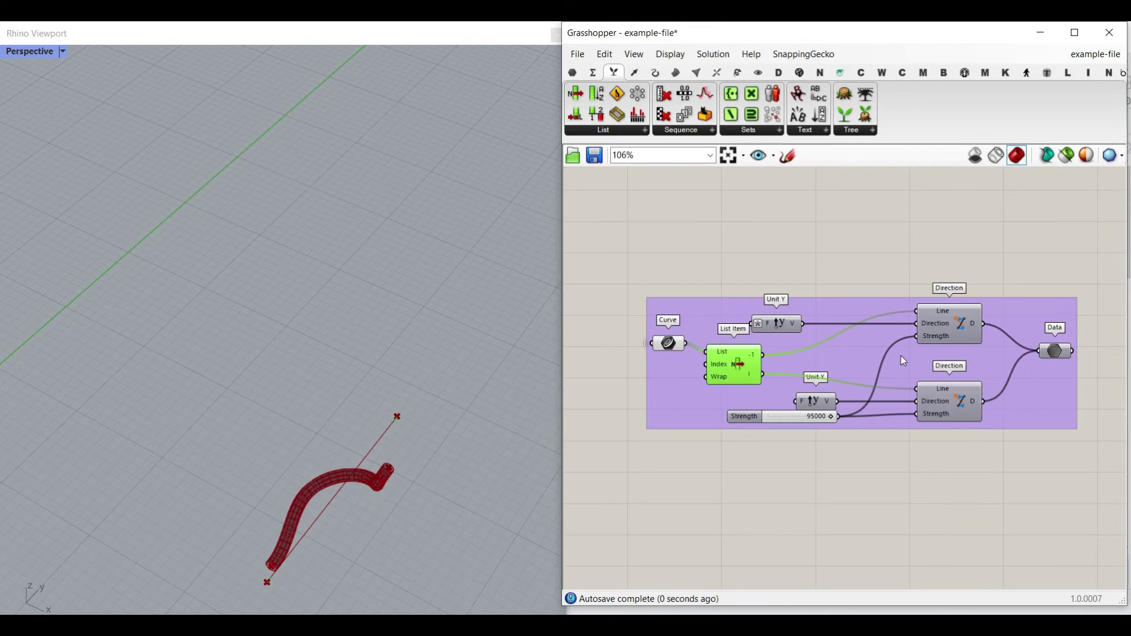
# Look up Direction among the Goals-Lin components and examine the Line inputs of both Direction goals in the group
pyautogui.scroll(3, 992, 312)
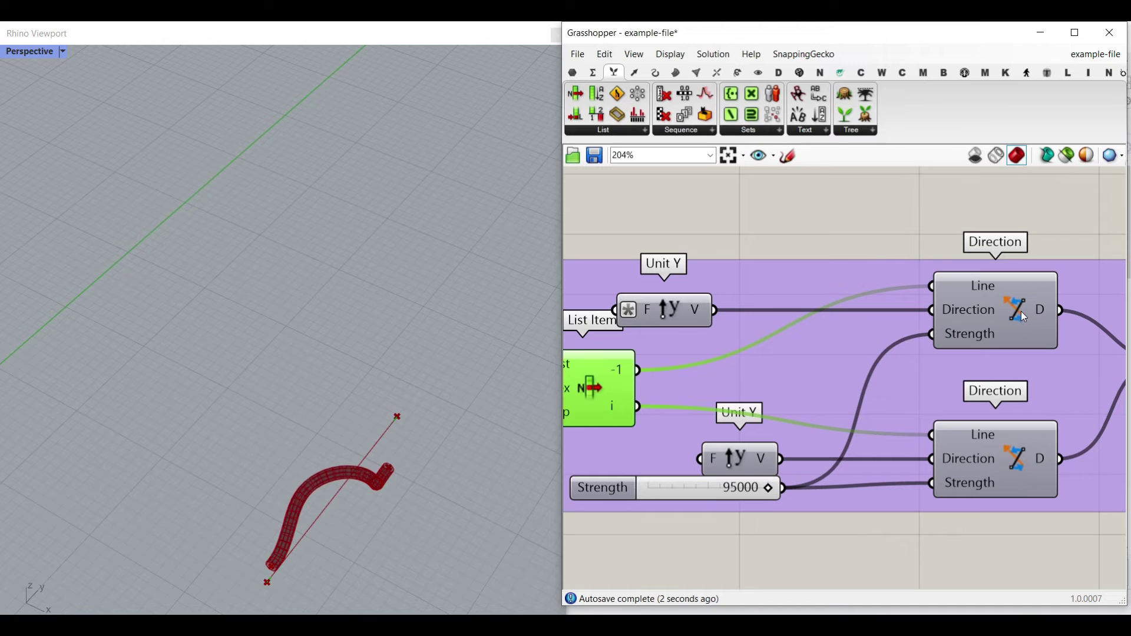
pyautogui.click(1006, 72)
pyautogui.click(831, 130)
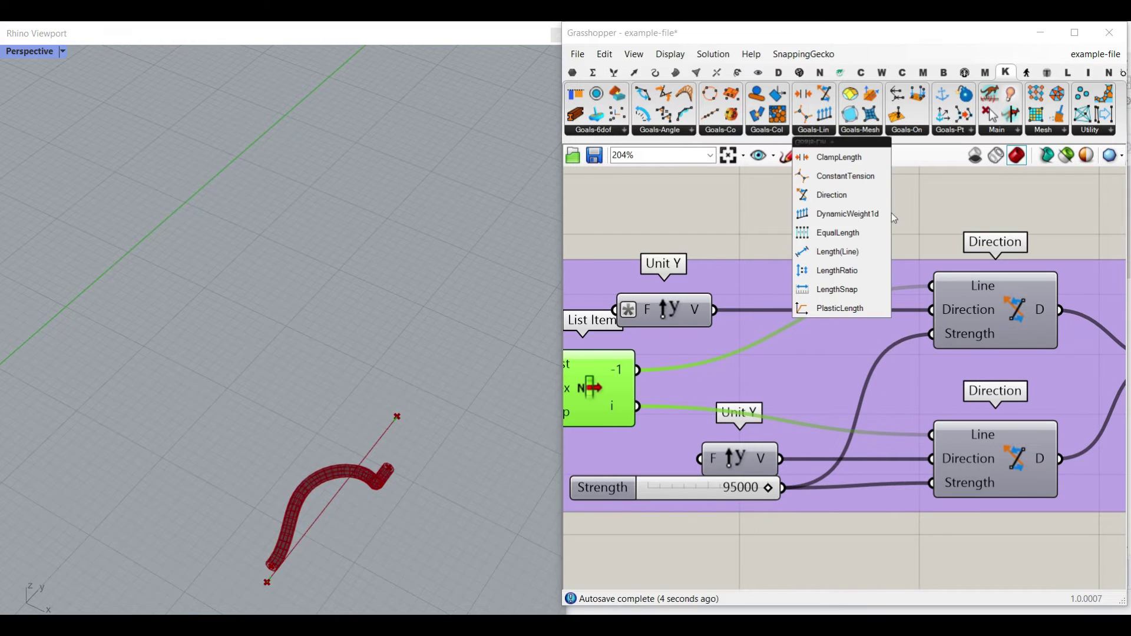
pyautogui.scroll(2, 981, 296)
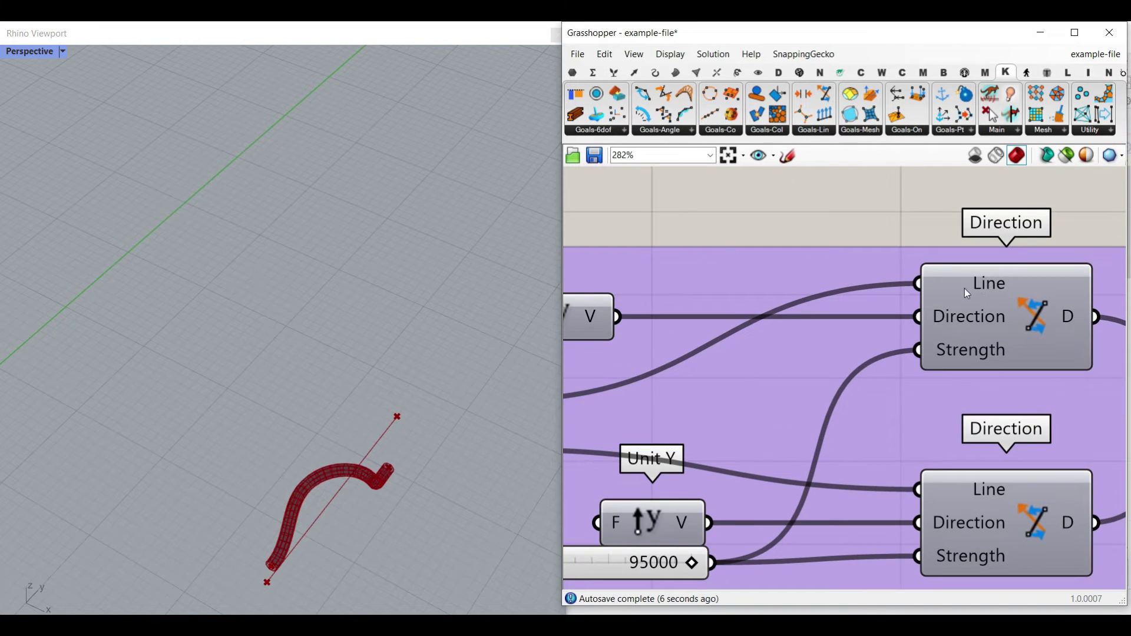
pyautogui.scroll(-2, 975, 286)
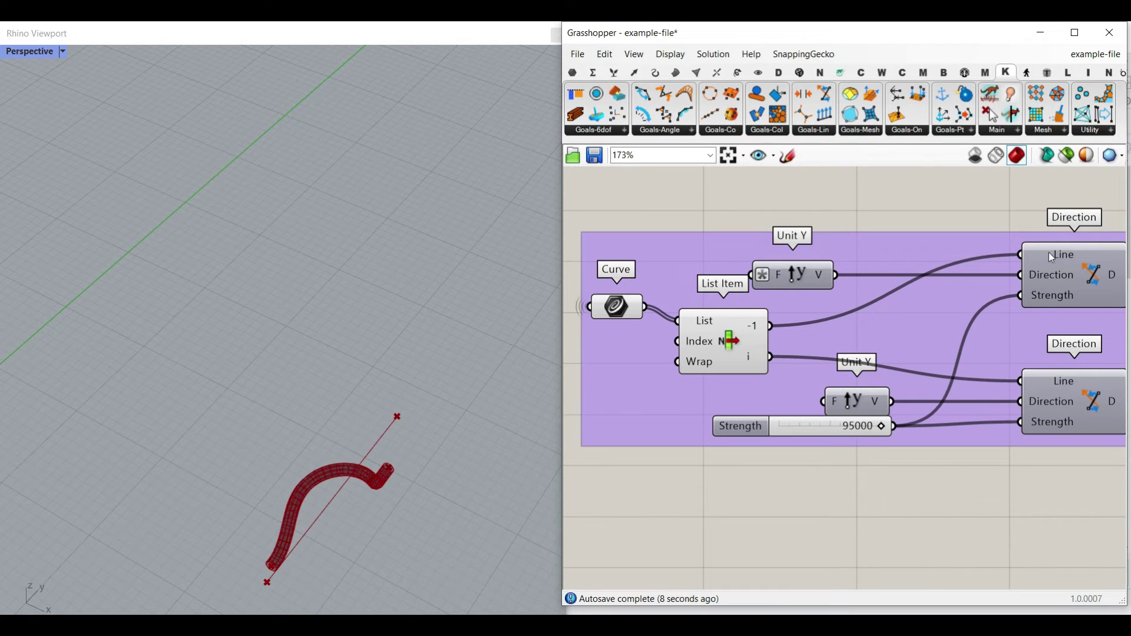
# Move the upper Unit Y component to the right, clear of the List Item component
pyautogui.moveTo(790, 274); pyautogui.dragTo(862, 273)
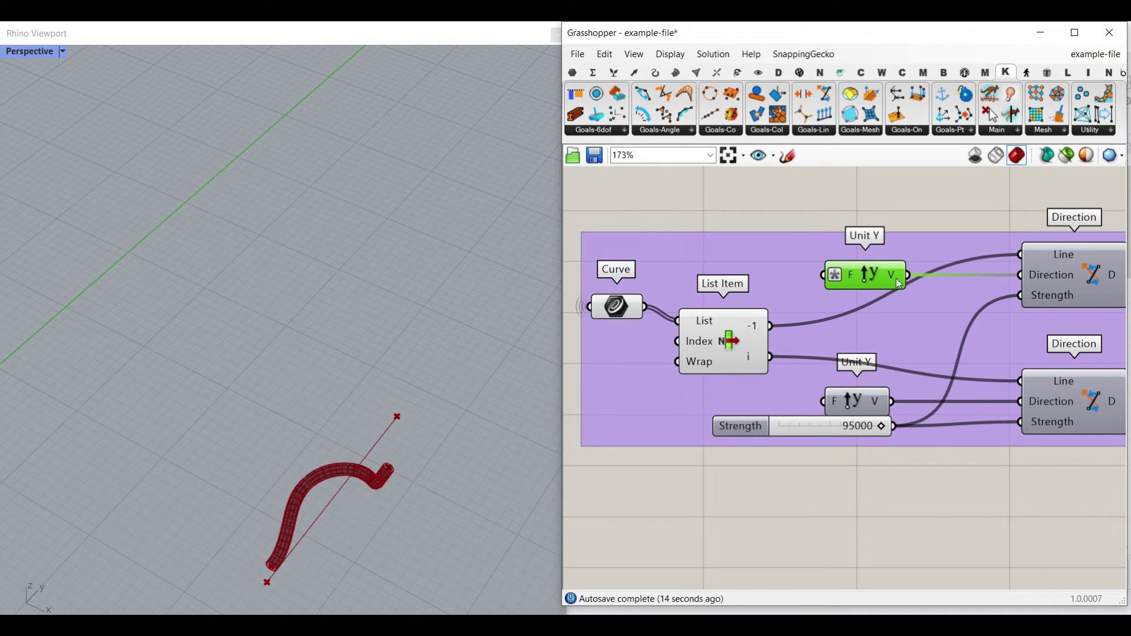
pyautogui.click(400, 418)
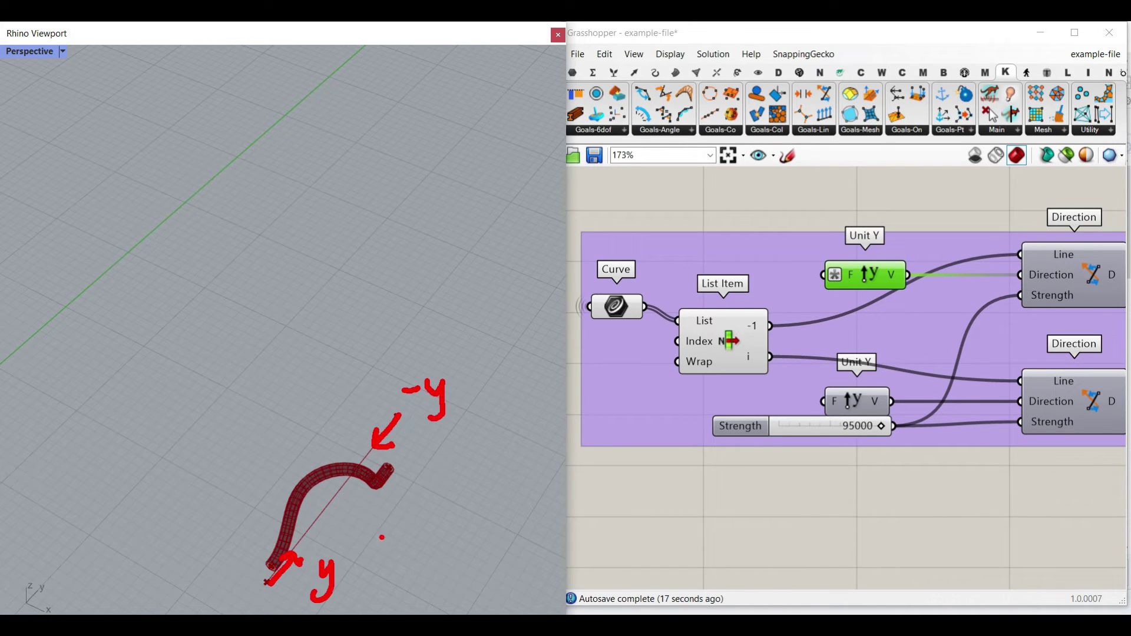
pyautogui.press('Escape')
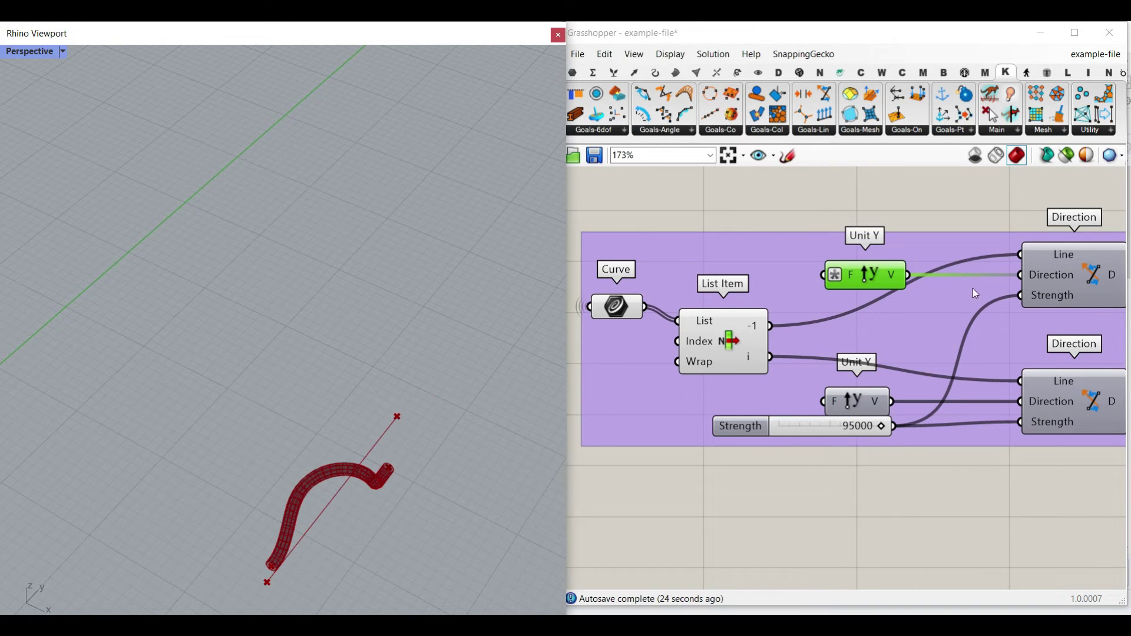
# Move the Strength slider up between the two Unit Y components, set it to 0 and inspect the tube's end
pyautogui.moveTo(1013, 283); pyautogui.dragTo(872, 326, button='right')
pyautogui.scroll(4, 872, 327)
pyautogui.moveTo(774, 405); pyautogui.dragTo(919, 318, button='right')
pyautogui.scroll(-2, 919, 318)
pyautogui.moveTo(777, 434); pyautogui.dragTo(747, 338)
pyautogui.scroll(2, 894, 322)
pyautogui.scroll(-5, 760, 346)
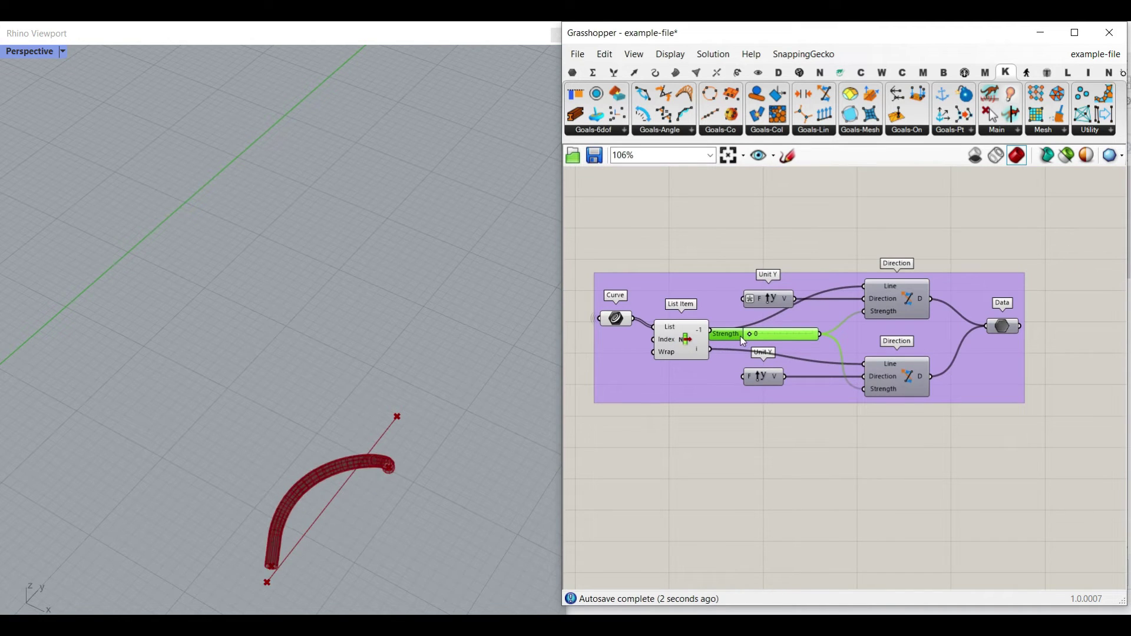
pyautogui.moveTo(360, 533); pyautogui.dragTo(354, 511, button='right')
pyautogui.scroll(5, 354, 511)
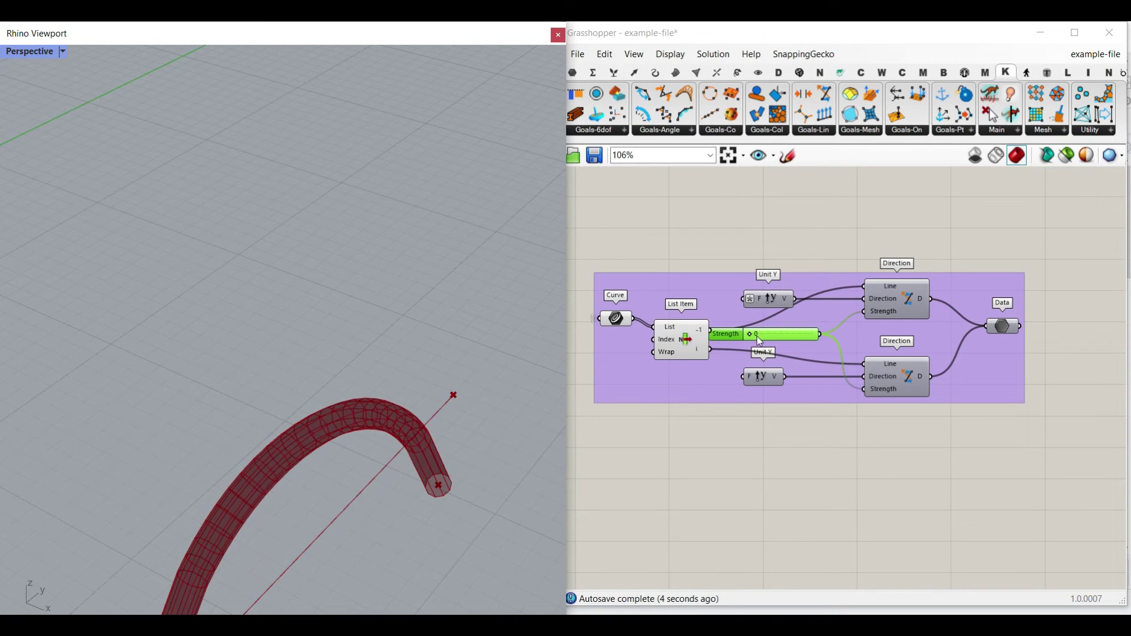
# Raise the Direction goals' Strength slider to its upper end and inspect how the tube ends align
pyautogui.moveTo(750, 334); pyautogui.dragTo(872, 336)
pyautogui.scroll(-6, 423, 416)
pyautogui.moveTo(423, 416); pyautogui.dragTo(475, 399, button='right')
pyautogui.scroll(5, 475, 399)
# Select the Data component of the Direction group and trace its output wire to the goal collection feeding the Solver
pyautogui.moveTo(946, 358); pyautogui.dragTo(730, 489, button='right')
pyautogui.scroll(2, 784, 456)
pyautogui.click(785, 455)
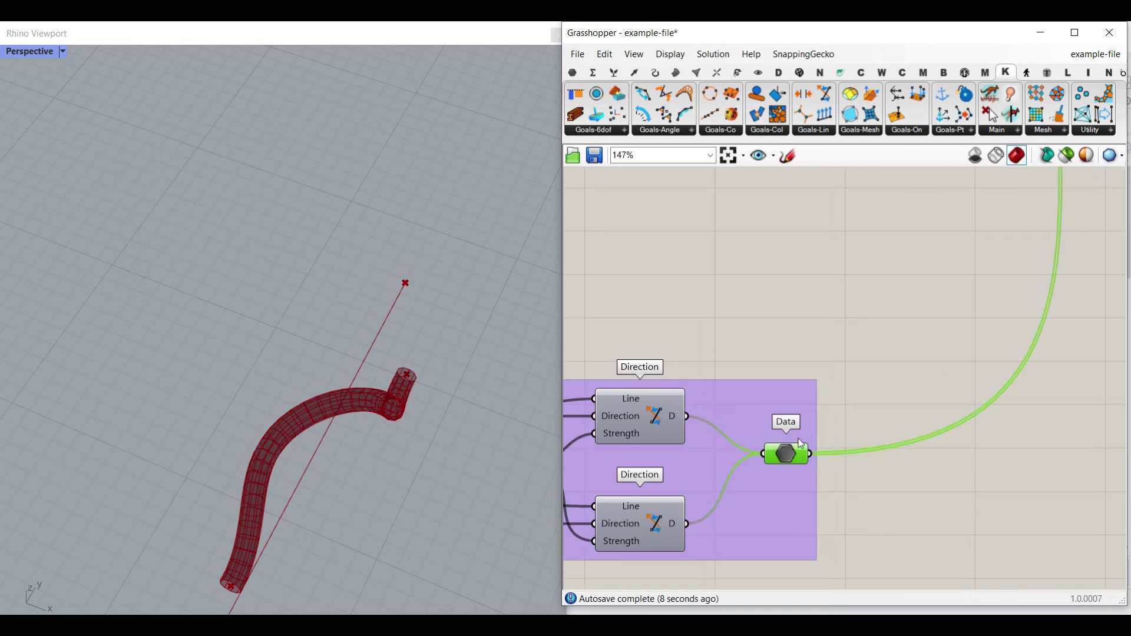
pyautogui.scroll(-5, 793, 450)
pyautogui.moveTo(919, 366); pyautogui.dragTo(830, 487, button='right')
pyautogui.scroll(4, 976, 243)
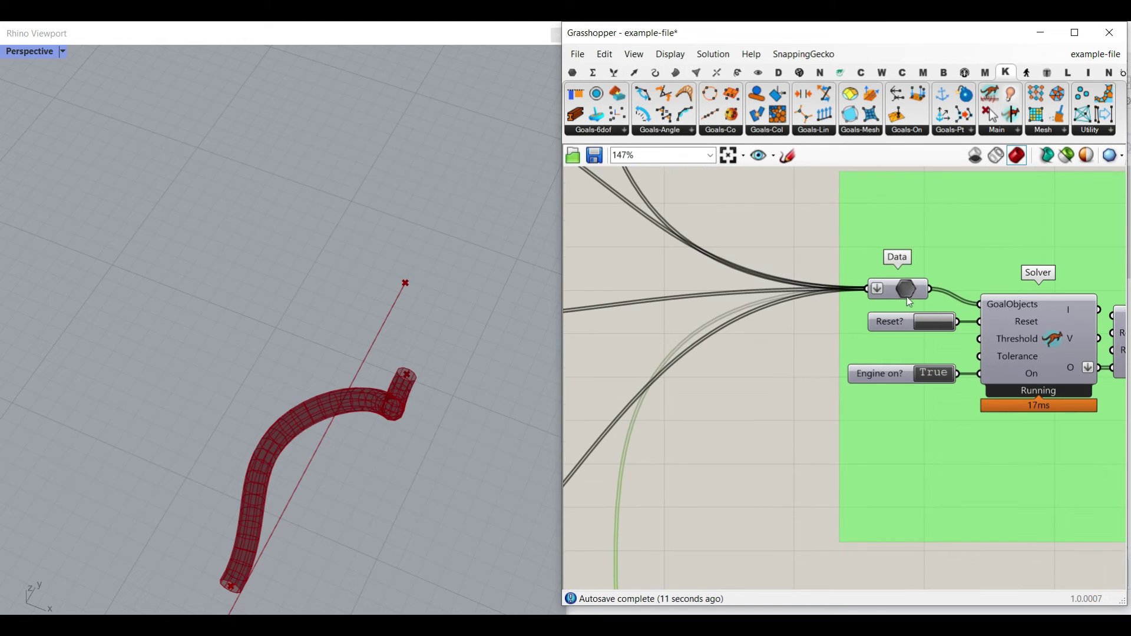
# Examine the simulated tube from low side angles to judge how it lies relative to the ground plane
pyautogui.scroll(-5, 761, 462)
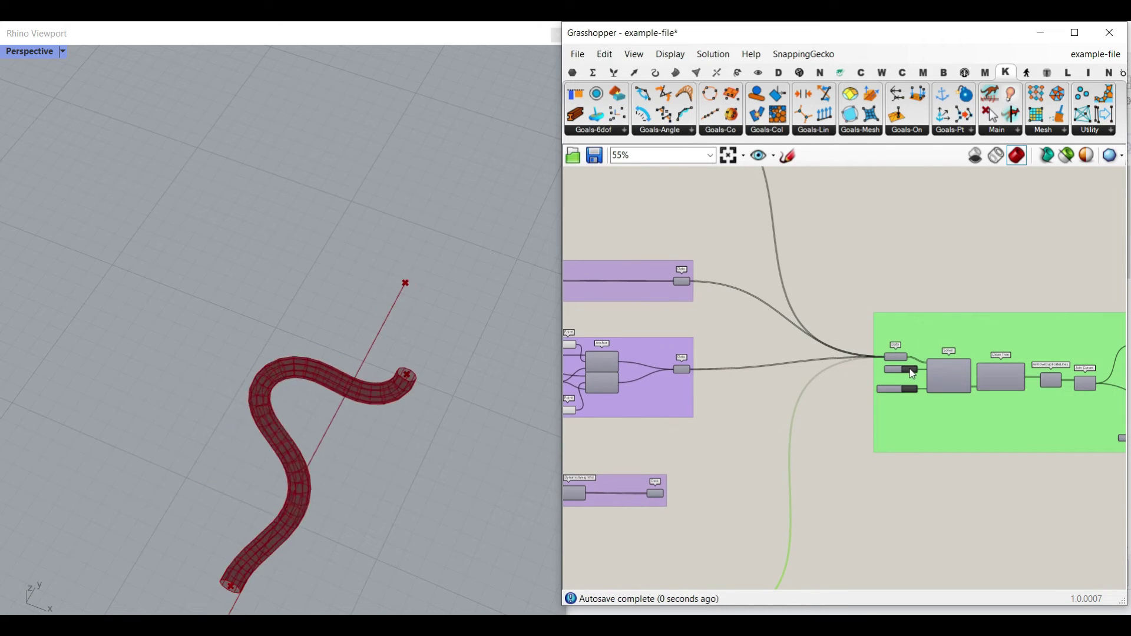
pyautogui.moveTo(446, 391); pyautogui.dragTo(242, 416, button='right')
pyautogui.moveTo(483, 416); pyautogui.dragTo(352, 537, button='right')
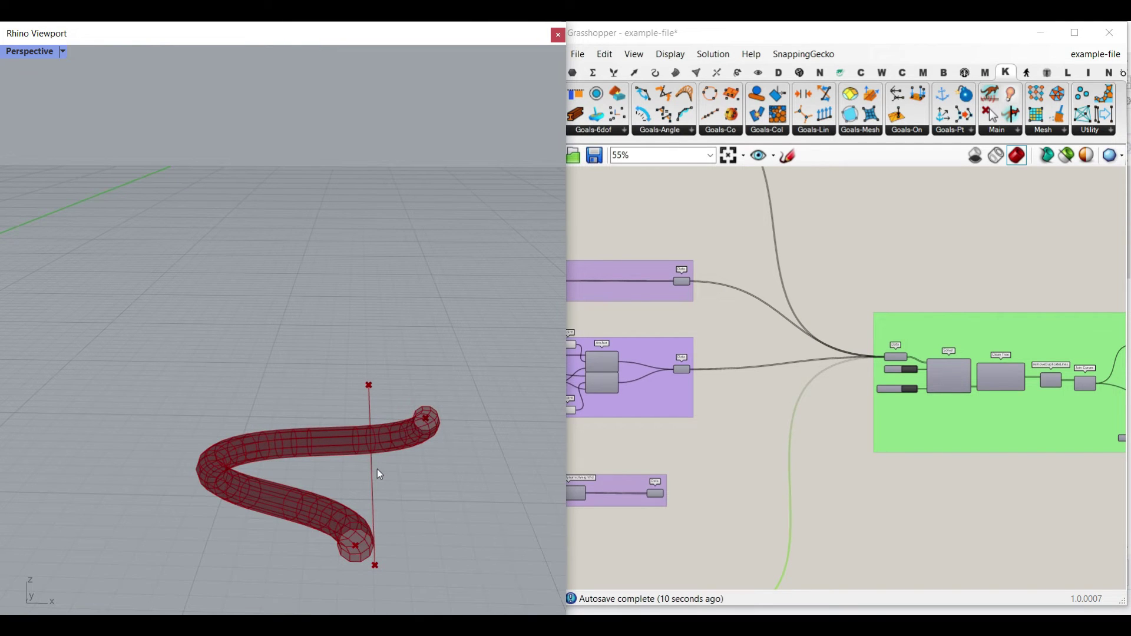
pyautogui.moveTo(435, 472); pyautogui.dragTo(343, 515, button='right')
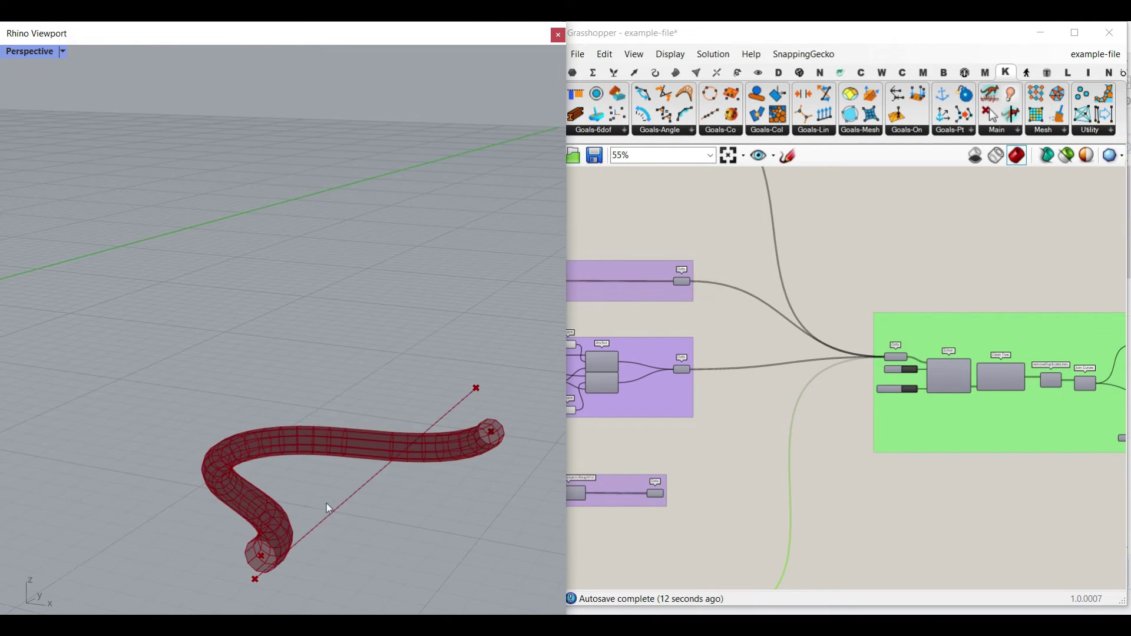
pyautogui.moveTo(252, 562)
pyautogui.mouseDown()
pyautogui.moveTo(277, 321)
pyautogui.moveTo(438, 397)
pyautogui.mouseUp()
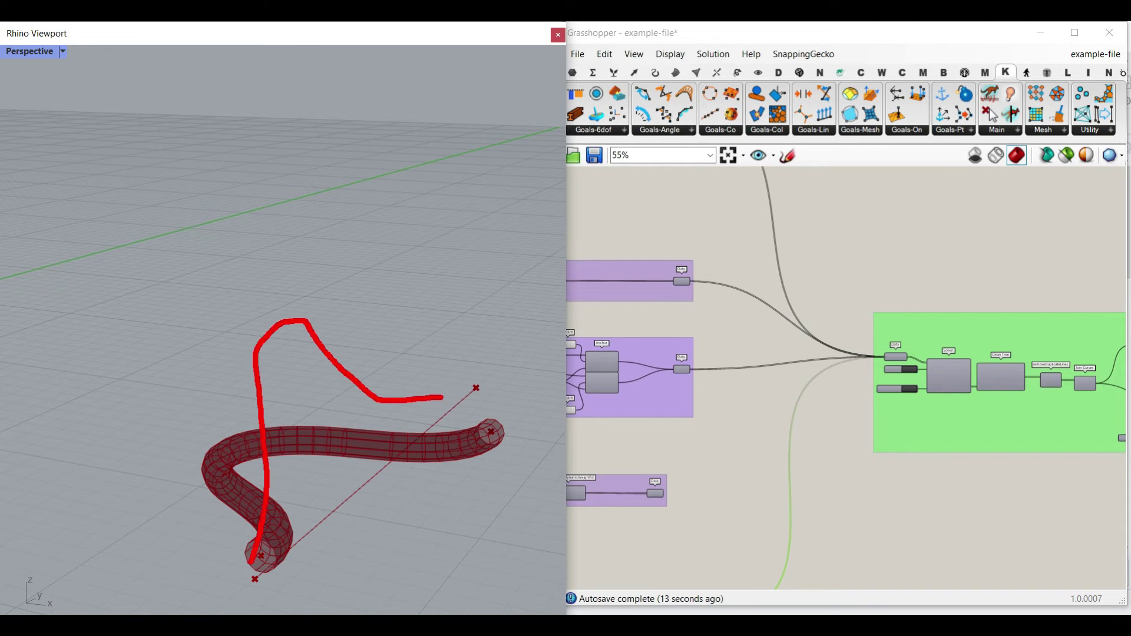
pyautogui.moveTo(340, 517)
pyautogui.mouseDown()
pyautogui.moveTo(315, 354)
pyautogui.moveTo(337, 386)
pyautogui.mouseUp()
pyautogui.press('Escape')
pyautogui.moveTo(338, 500)
pyautogui.mouseDown(button='right')
pyautogui.moveTo(431, 422)
pyautogui.moveTo(357, 445)
pyautogui.mouseUp(button='right')
# Find the DynamicWeight1d group on the canvas and look up its goal among the Goals-Lin components
pyautogui.moveTo(660, 498); pyautogui.dragTo(840, 425, button='right')
pyautogui.scroll(4, 613, 455)
pyautogui.scroll(4, 840, 425)
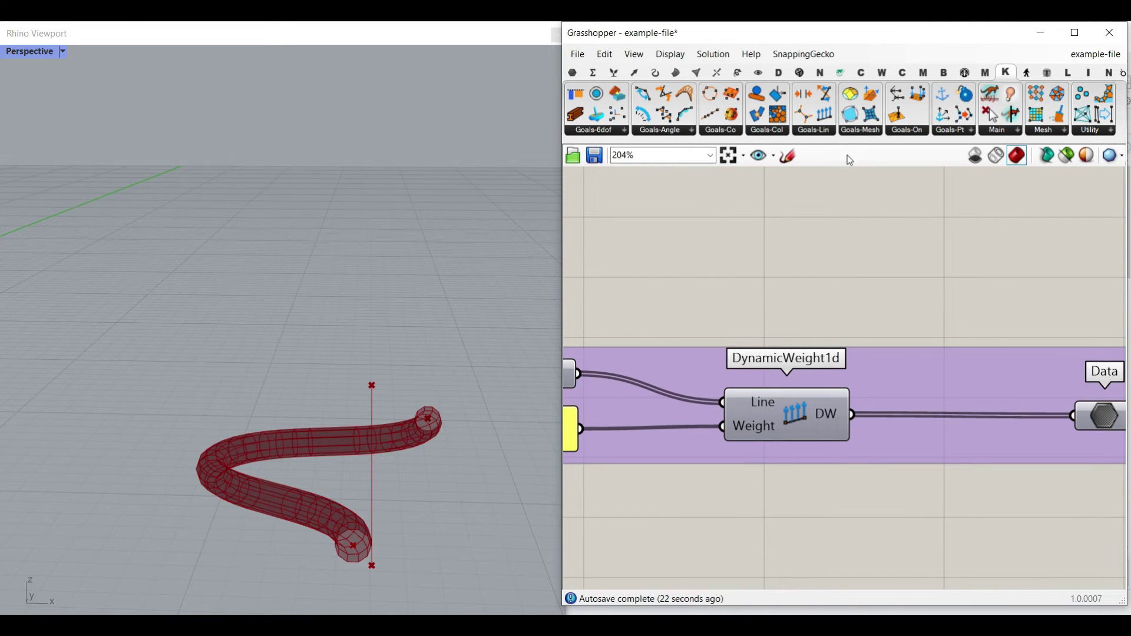
pyautogui.click(820, 130)
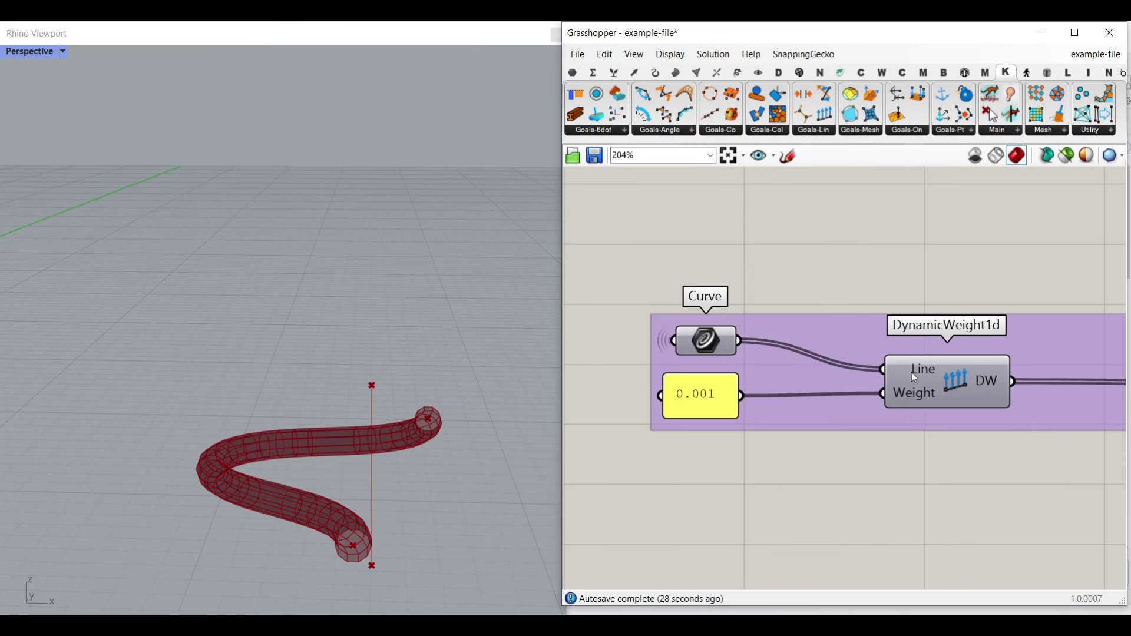
# Select the Curve component feeding DynamicWeight1d, trace its wire back to the source Curve and check the curves it holds
pyautogui.click(700, 338)
pyautogui.moveTo(677, 346); pyautogui.dragTo(1054, 439, button='right')
pyautogui.scroll(-4, 910, 365)
pyautogui.scroll(3, 727, 257)
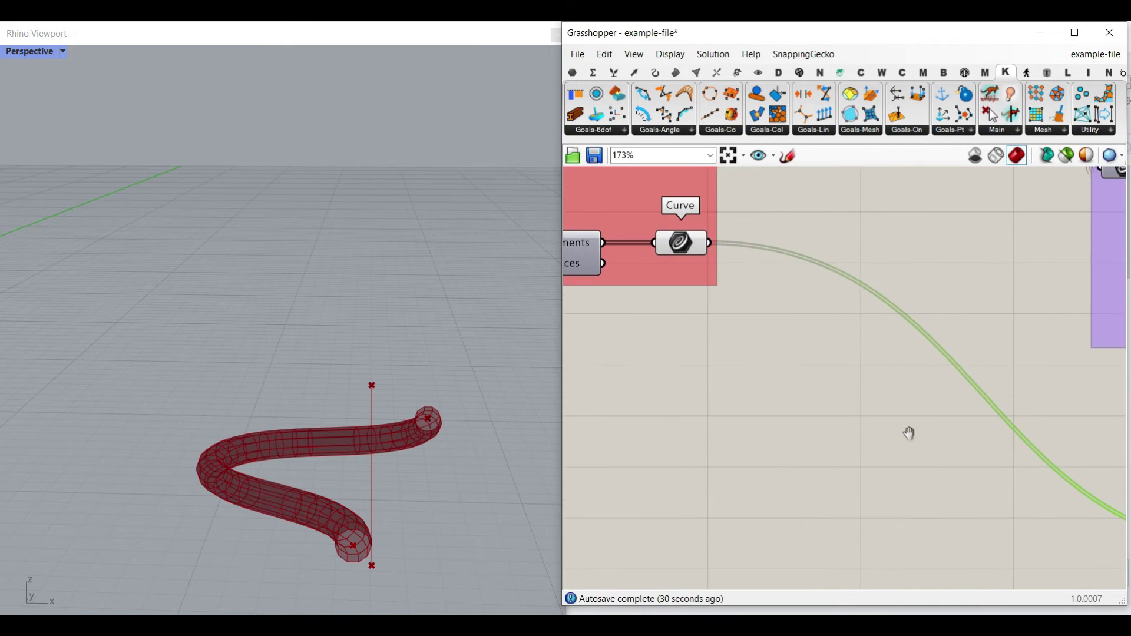
pyautogui.moveTo(910, 433); pyautogui.dragTo(696, 390, button='right')
pyautogui.moveTo(976, 467); pyautogui.dragTo(793, 428, button='right')
pyautogui.scroll(2, 789, 433)
pyautogui.moveTo(724, 437)
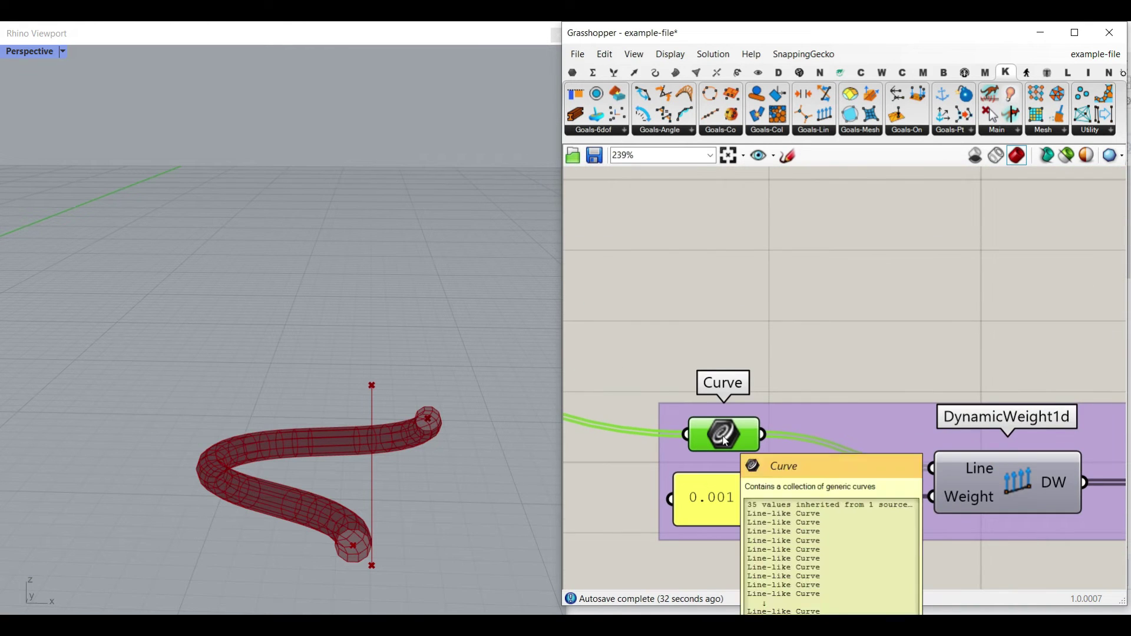
# Examine the Weight input of DynamicWeight1d and the panel that supplies its upward load
pyautogui.moveTo(941, 494); pyautogui.dragTo(887, 435, button='right')
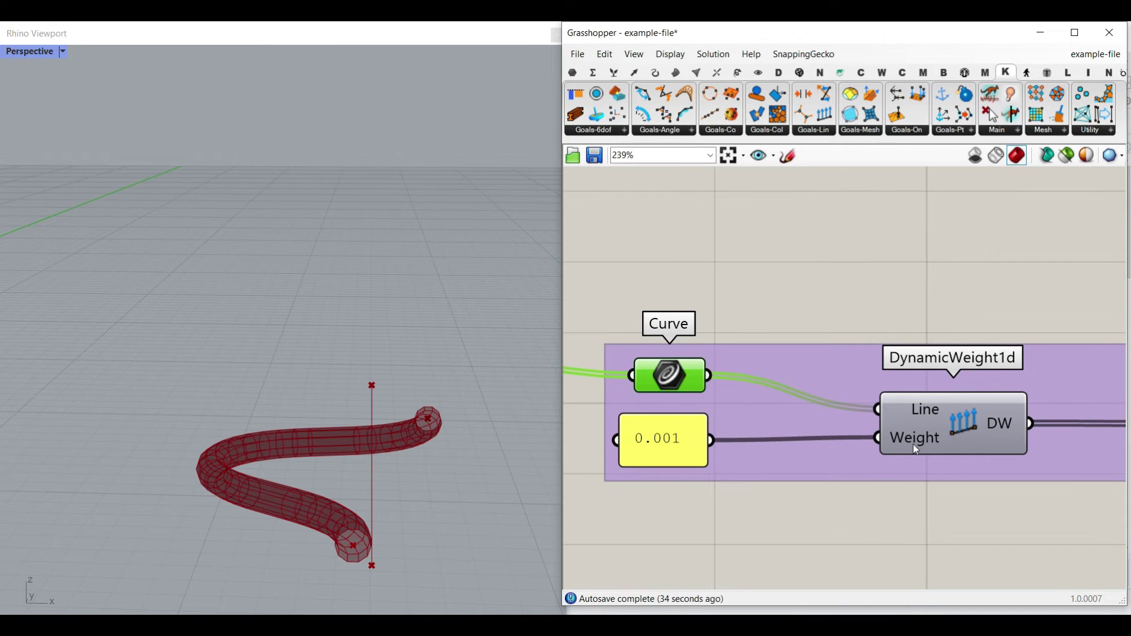
pyautogui.moveTo(372, 485); pyautogui.dragTo(344, 392)
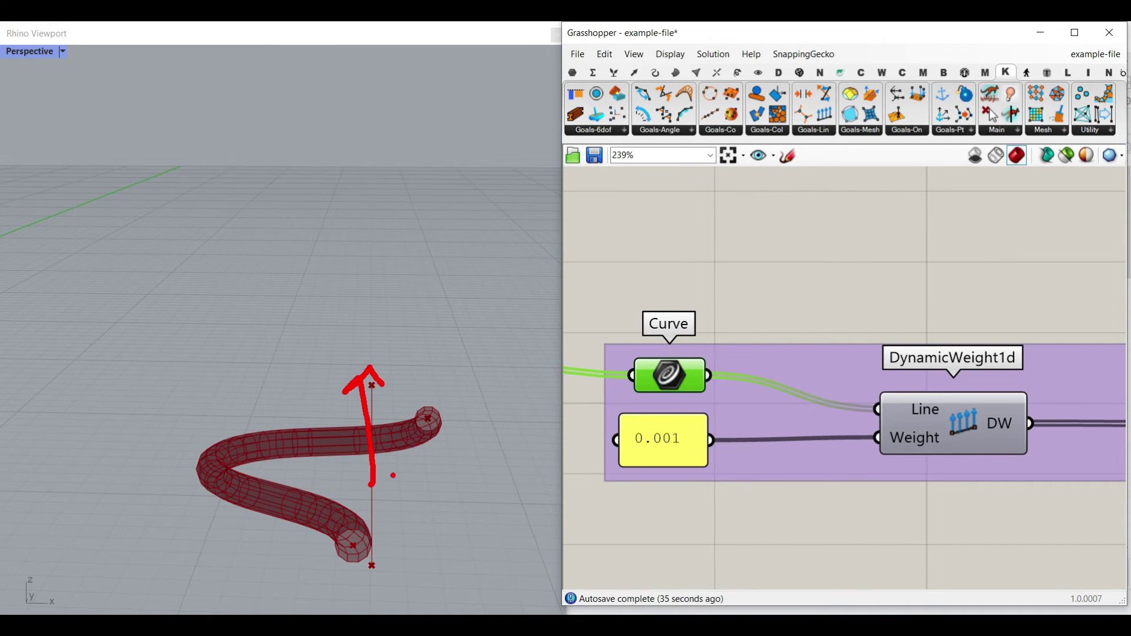
pyautogui.press('Escape')
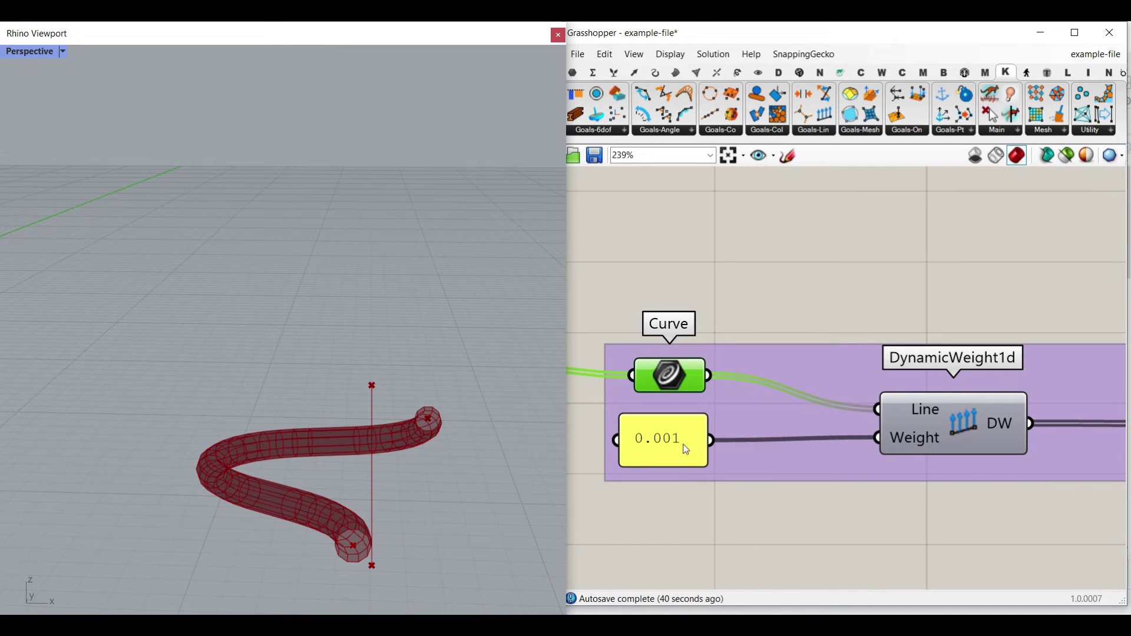
# Connect the Data output of the DynamicWeight1d group to the Data container that feeds the Solver's GoalObjects
pyautogui.scroll(-3, 686, 449)
pyautogui.scroll(-10, 829, 402)
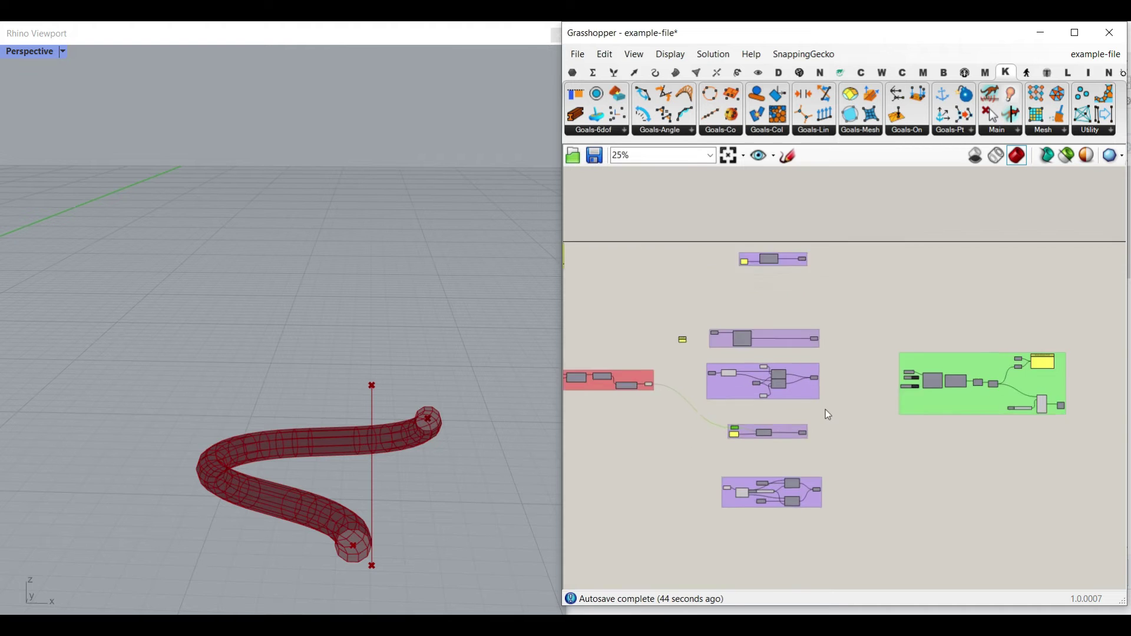
pyautogui.scroll(4, 800, 457)
pyautogui.moveTo(788, 461); pyautogui.dragTo(1012, 325)
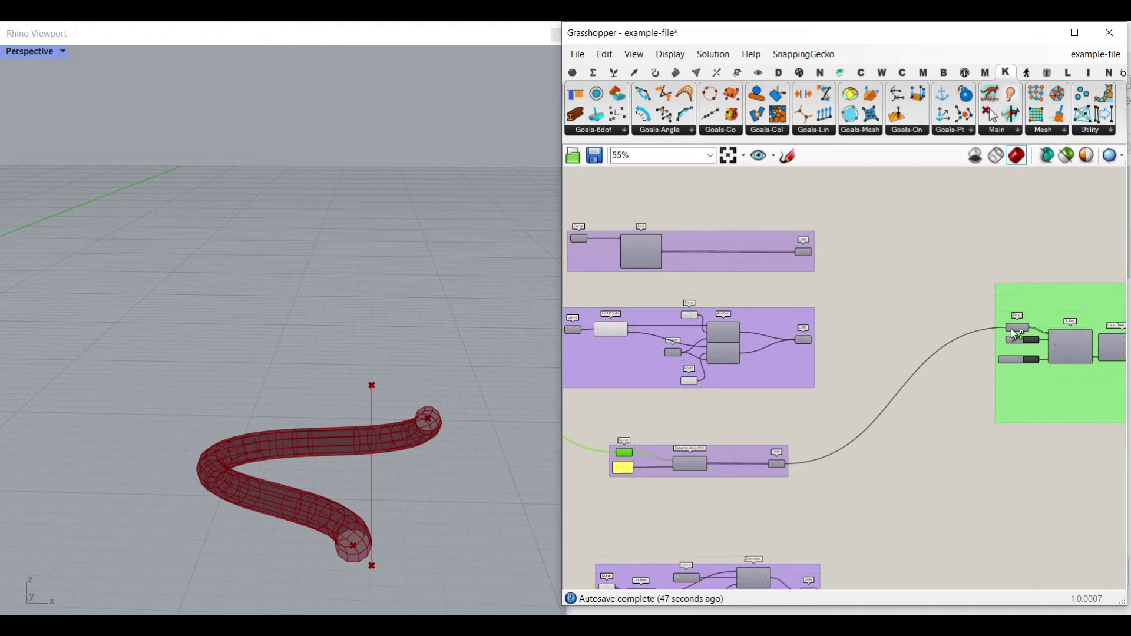
pyautogui.scroll(4, 1011, 325)
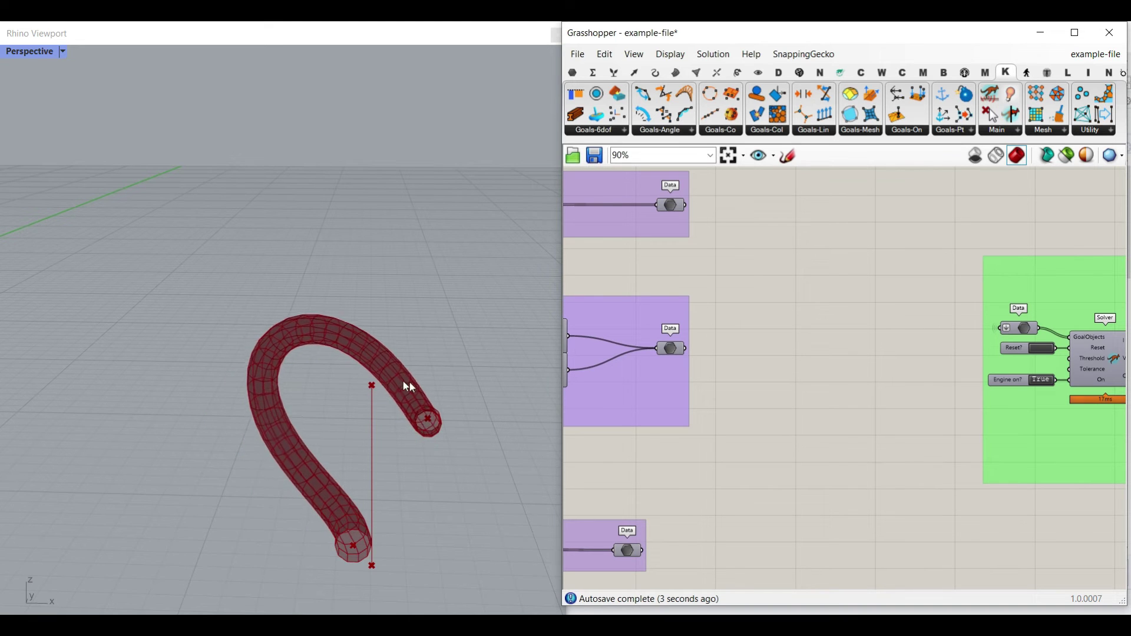
# Line up the Reset? button with the Engine on? toggle at the Solver and reset the simulation
pyautogui.moveTo(788, 491); pyautogui.dragTo(949, 390, button='right')
pyautogui.scroll(-3, 903, 434)
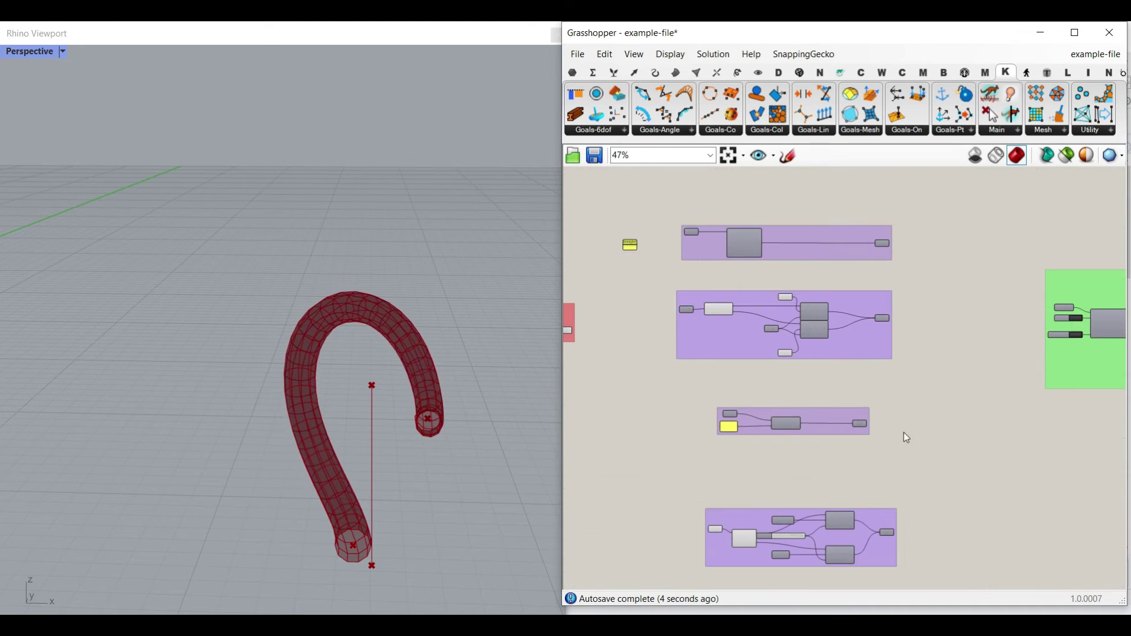
pyautogui.moveTo(906, 447); pyautogui.dragTo(786, 414, button='right')
pyautogui.scroll(5, 865, 364)
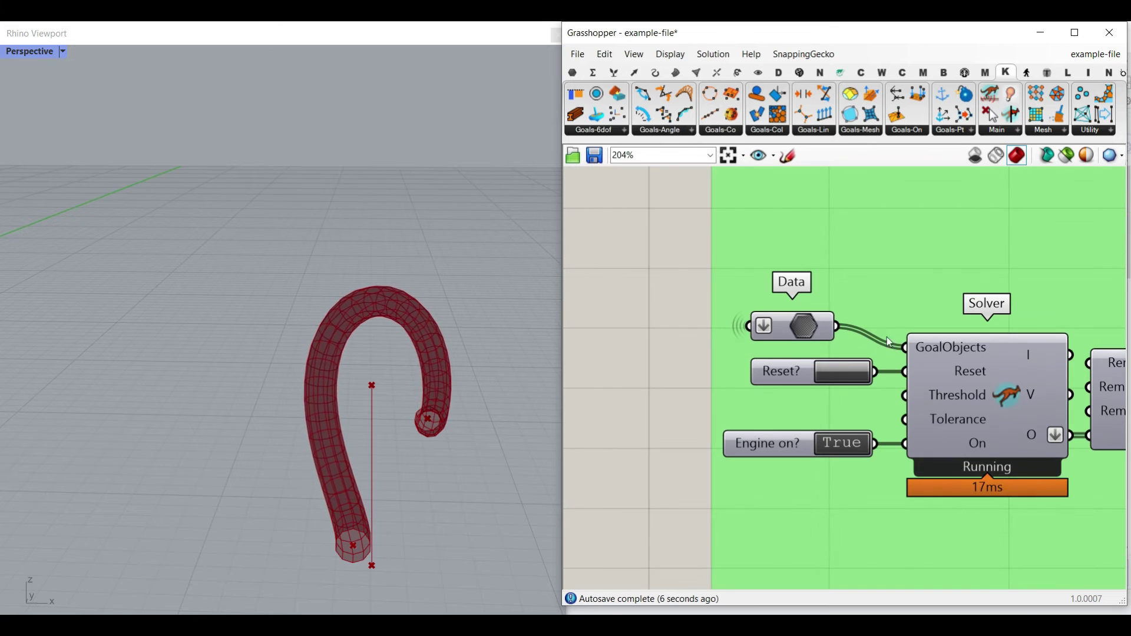
pyautogui.scroll(4, 865, 364)
pyautogui.moveTo(985, 313); pyautogui.dragTo(750, 320, button='right')
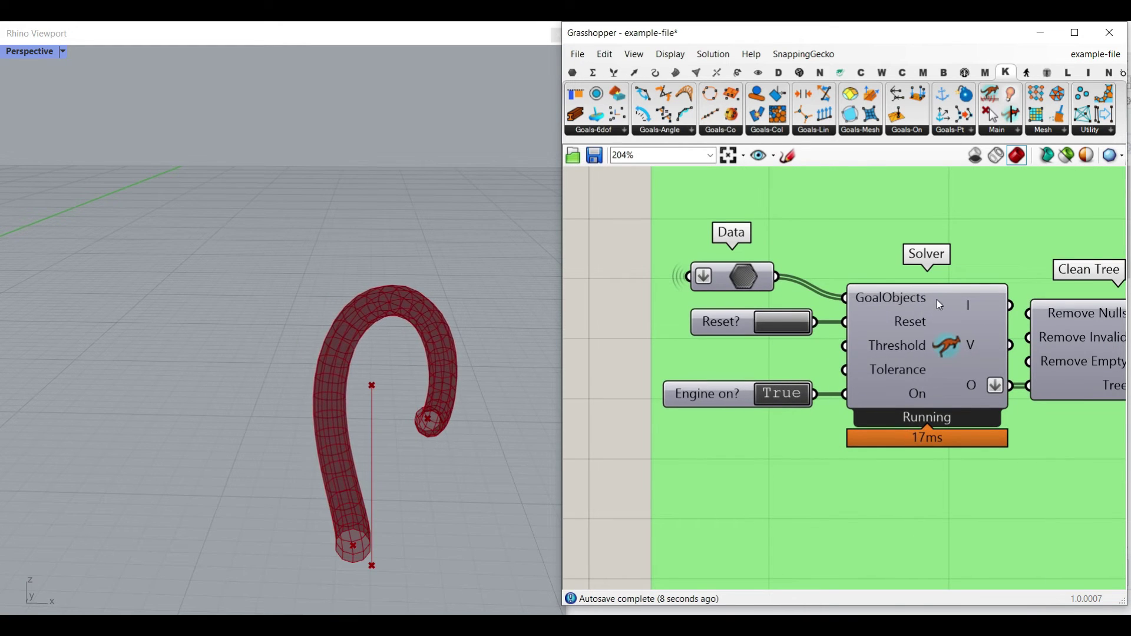
pyautogui.moveTo(733, 323); pyautogui.dragTo(705, 346)
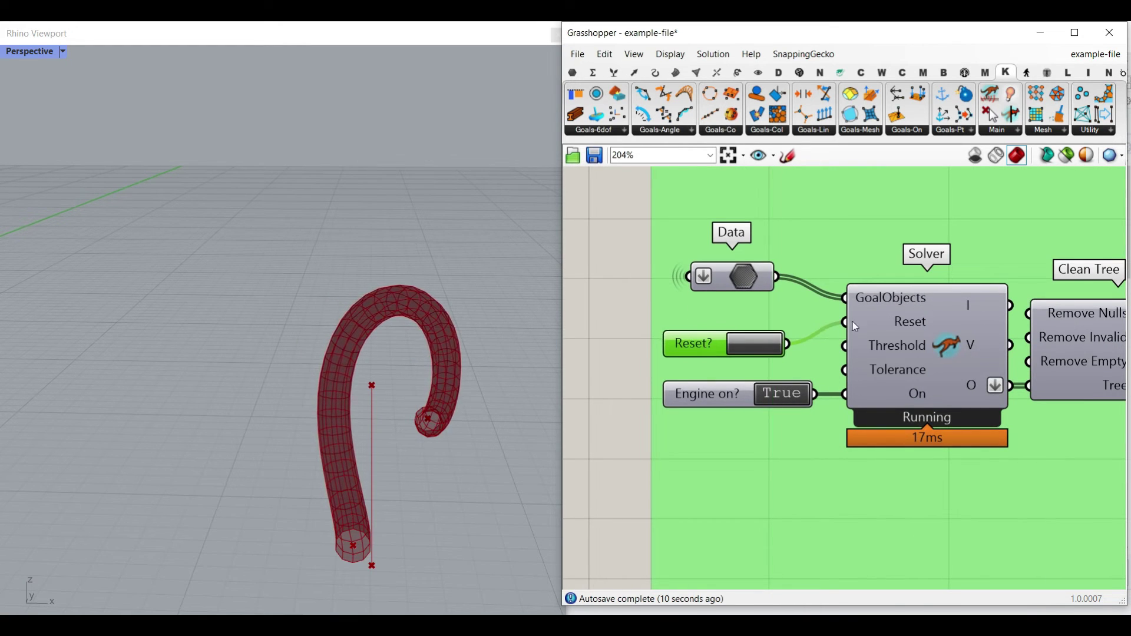
pyautogui.click(753, 346)
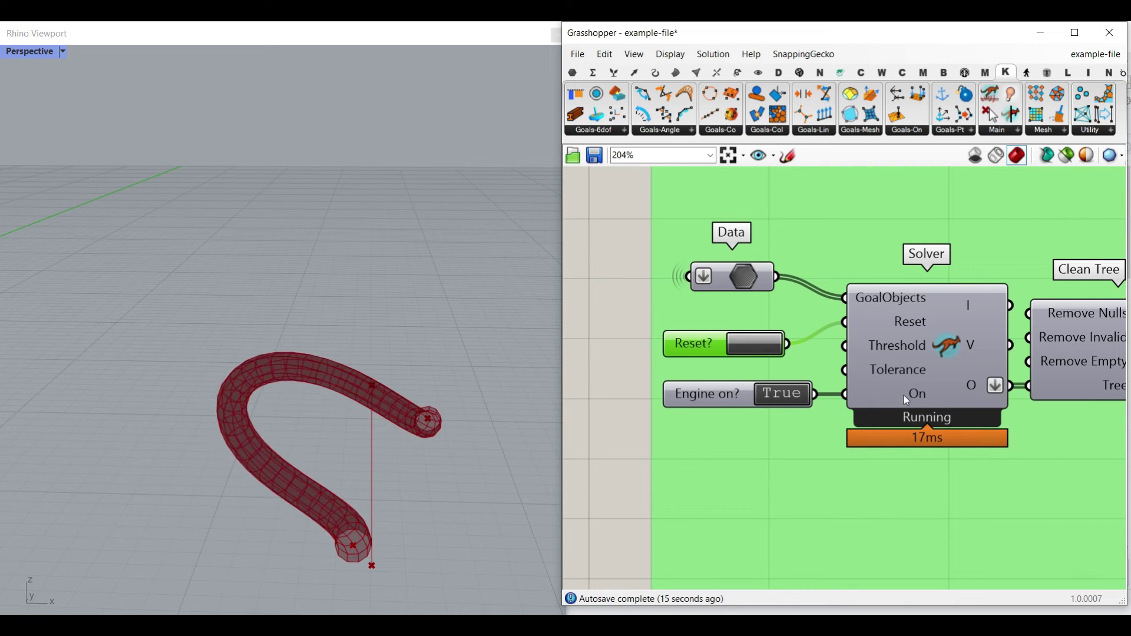
pyautogui.doubleClick(600, 441)
pyautogui.write('tog')
pyautogui.press('Return')
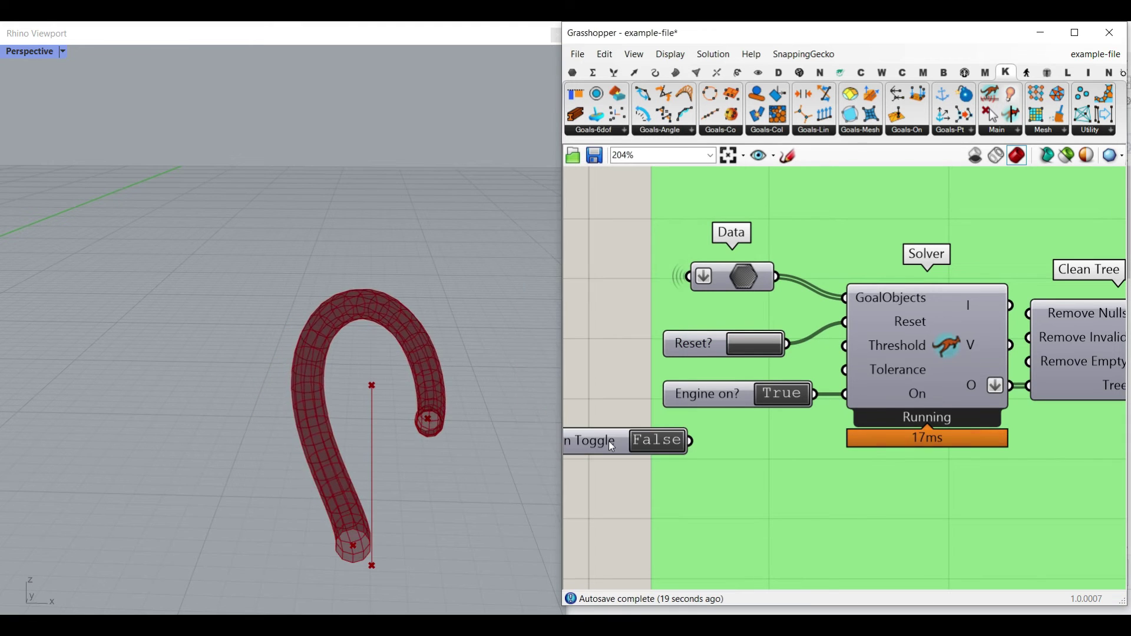
pyautogui.press('Delete')
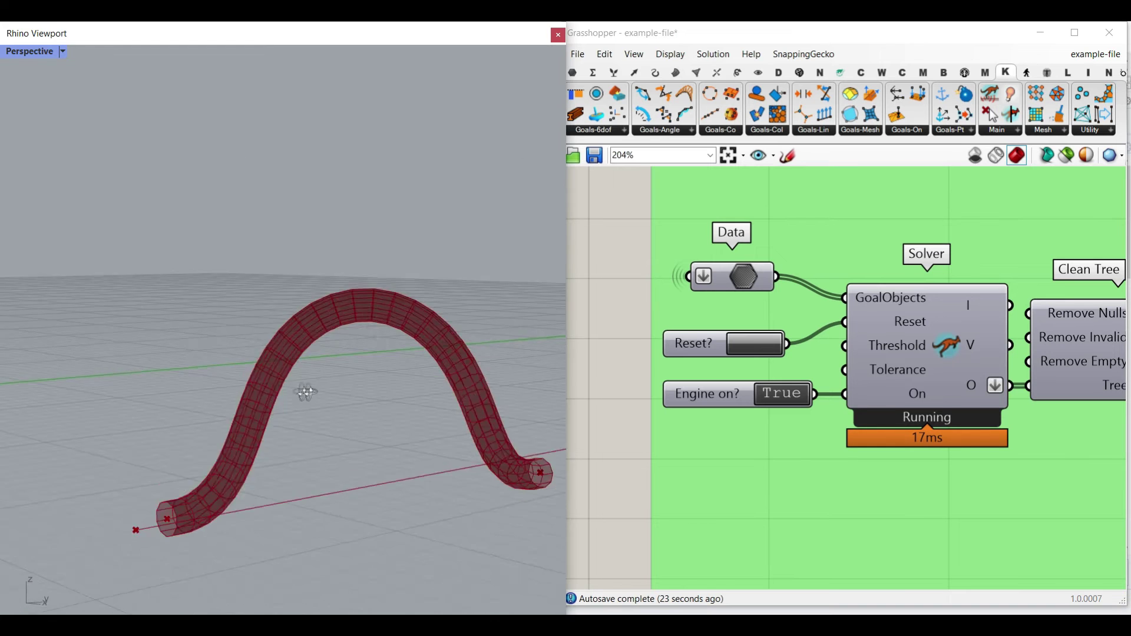
# Select all components of the definition and turn off their preview
pyautogui.scroll(-6, 887, 386)
pyautogui.moveTo(1076, 493); pyautogui.dragTo(959, 485)
pyautogui.scroll(-3, 959, 484)
pyautogui.moveTo(1031, 542); pyautogui.dragTo(673, 348)
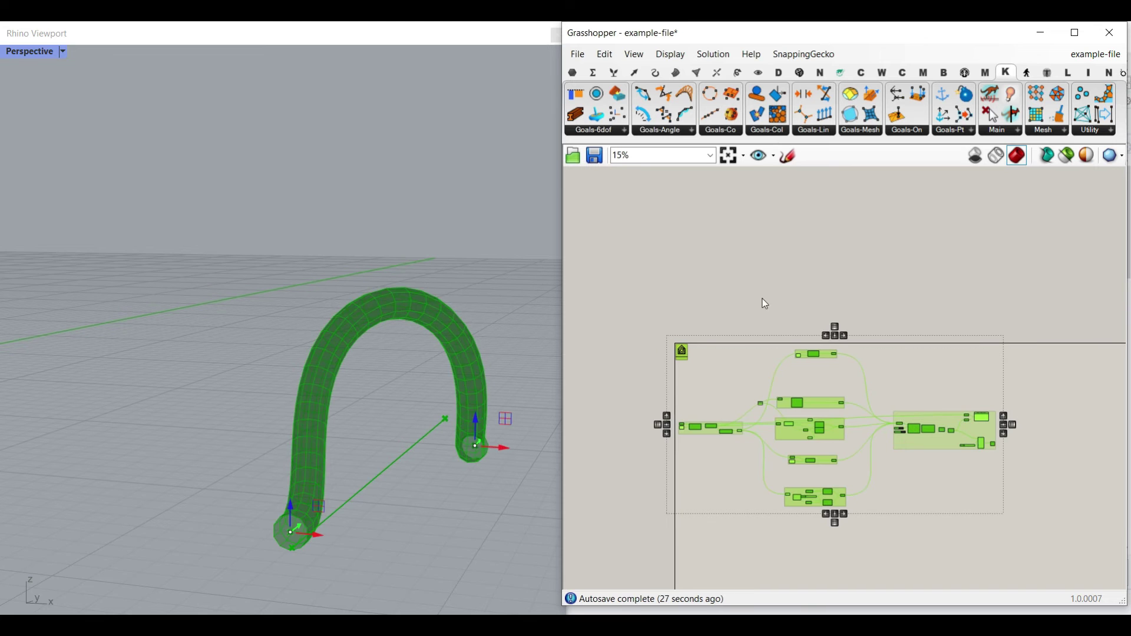
pyautogui.rightClick(759, 321)
pyautogui.click(781, 362)
# Turn on the preview of the Solver only, check its O output and inspect the resulting points and lines in the viewport
pyautogui.scroll(6, 920, 424)
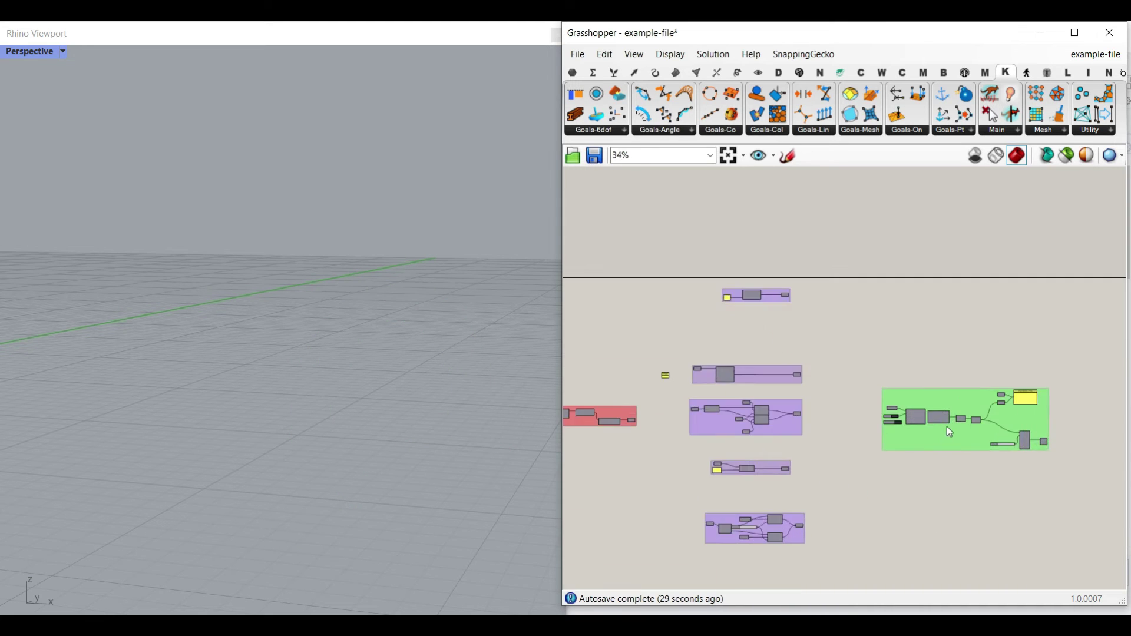
pyautogui.scroll(6, 892, 424)
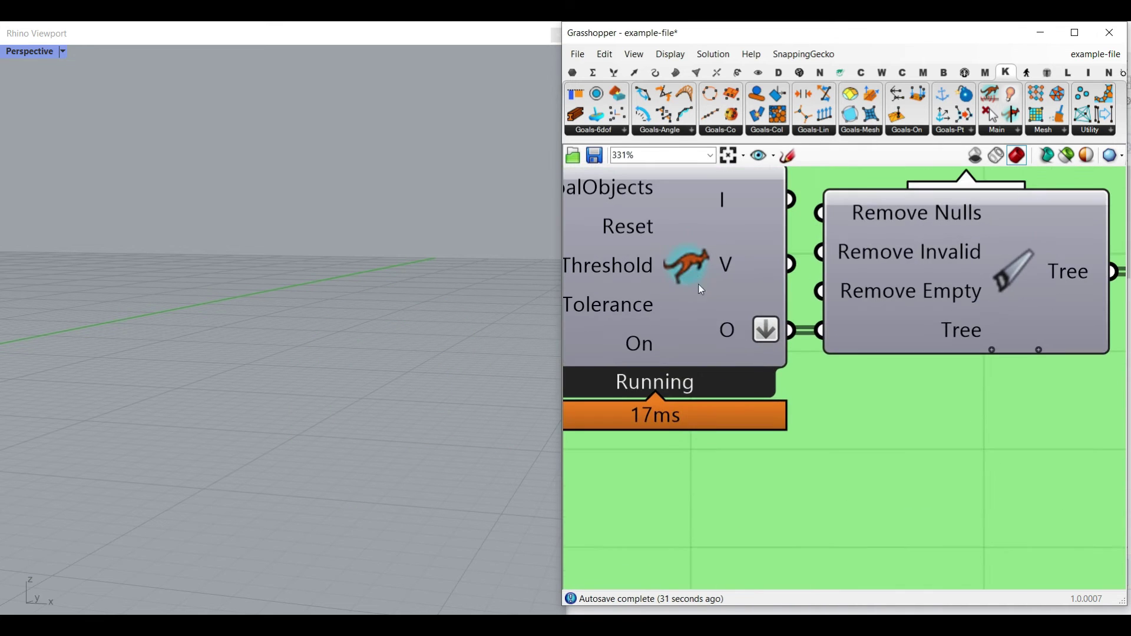
pyautogui.rightClick(698, 284)
pyautogui.click(715, 294)
pyautogui.moveTo(733, 331)
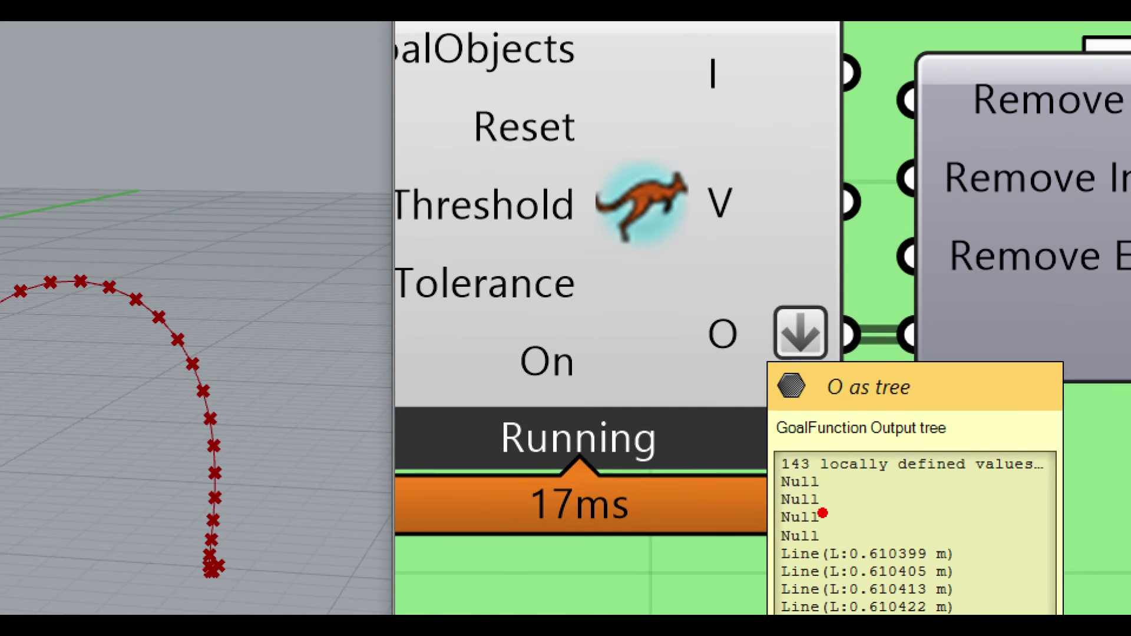
pyautogui.moveTo(322, 426); pyautogui.dragTo(381, 439, button='right')
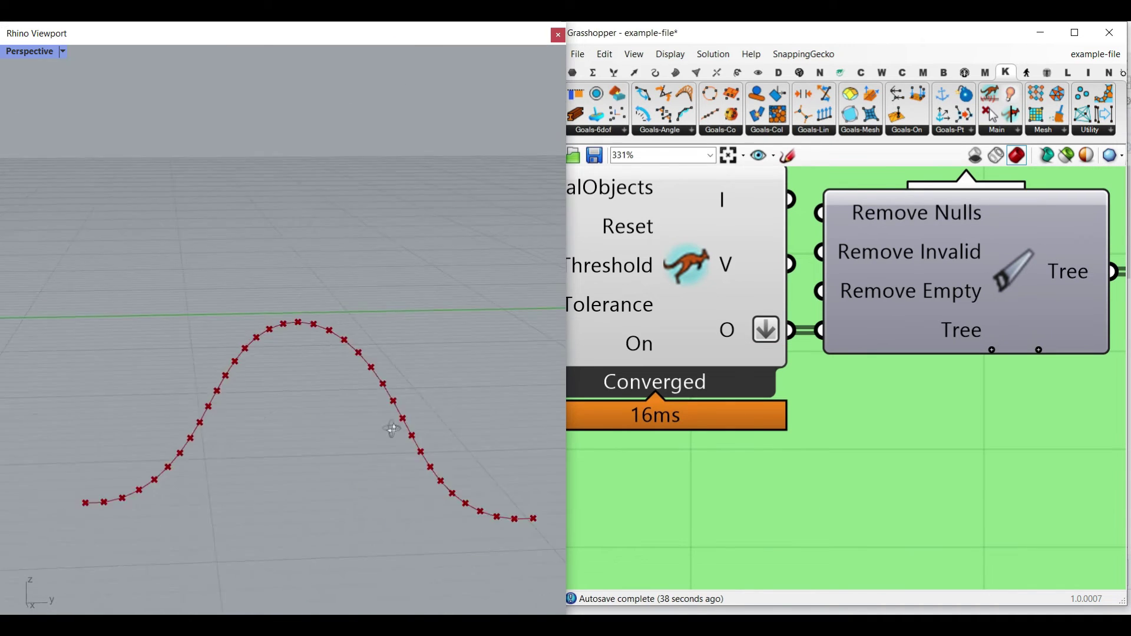
# Find the Clean Tree component after the Solver and look it up among the Tree components of Sets
pyautogui.moveTo(944, 318); pyautogui.dragTo(787, 370, button='right')
pyautogui.scroll(-3, 787, 370)
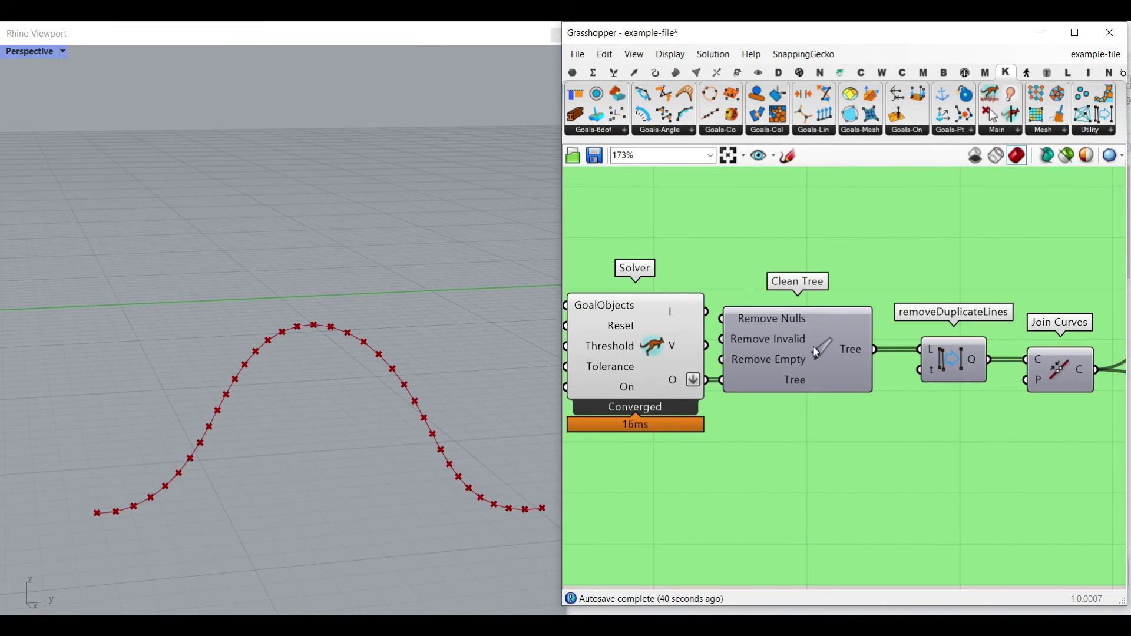
pyautogui.click(614, 72)
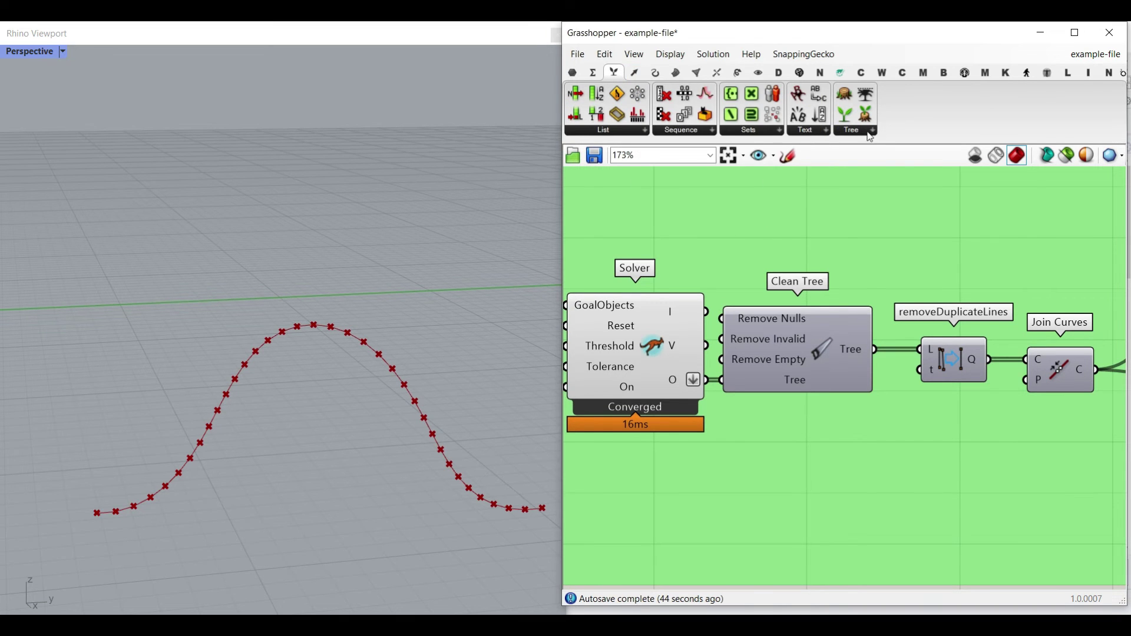
pyautogui.click(871, 133)
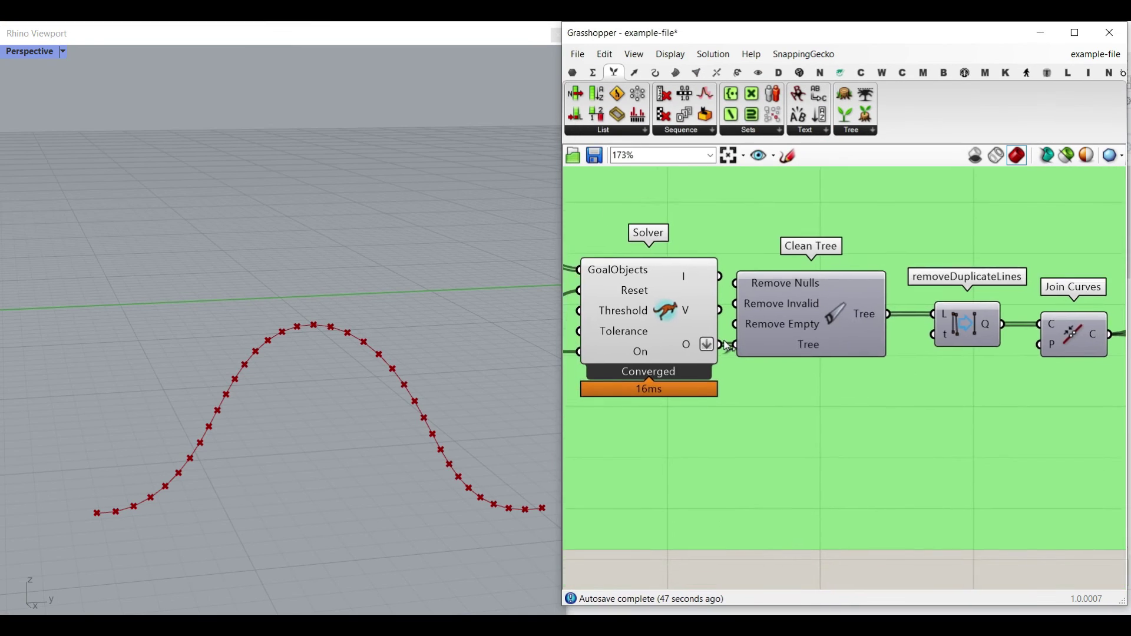
# Check the Flatten option on the Solver's O output and examine the data in Clean Tree's Tree output
pyautogui.scroll(3, 412, 565)
pyautogui.rightClick(370, 576)
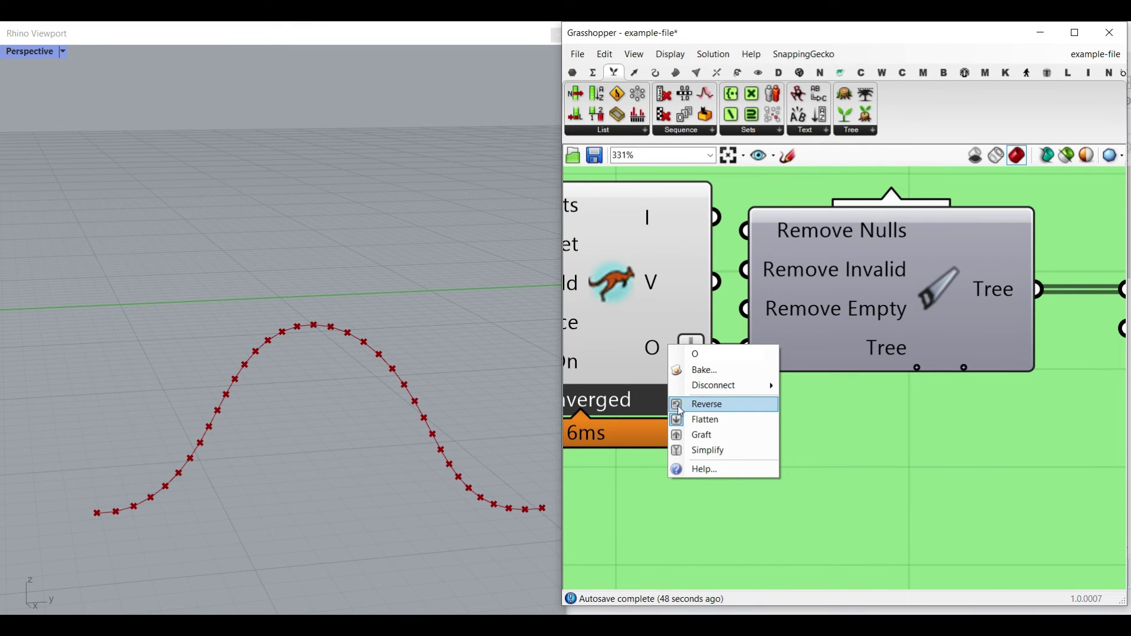
pyautogui.press('Escape')
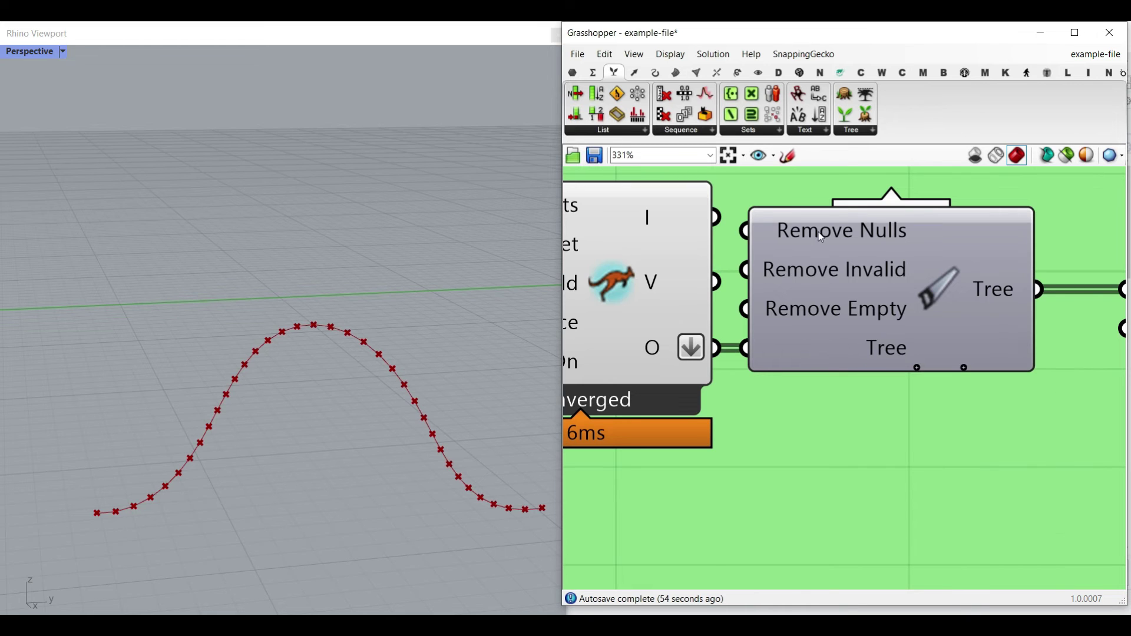
pyautogui.moveTo(1017, 294); pyautogui.dragTo(809, 313, button='right')
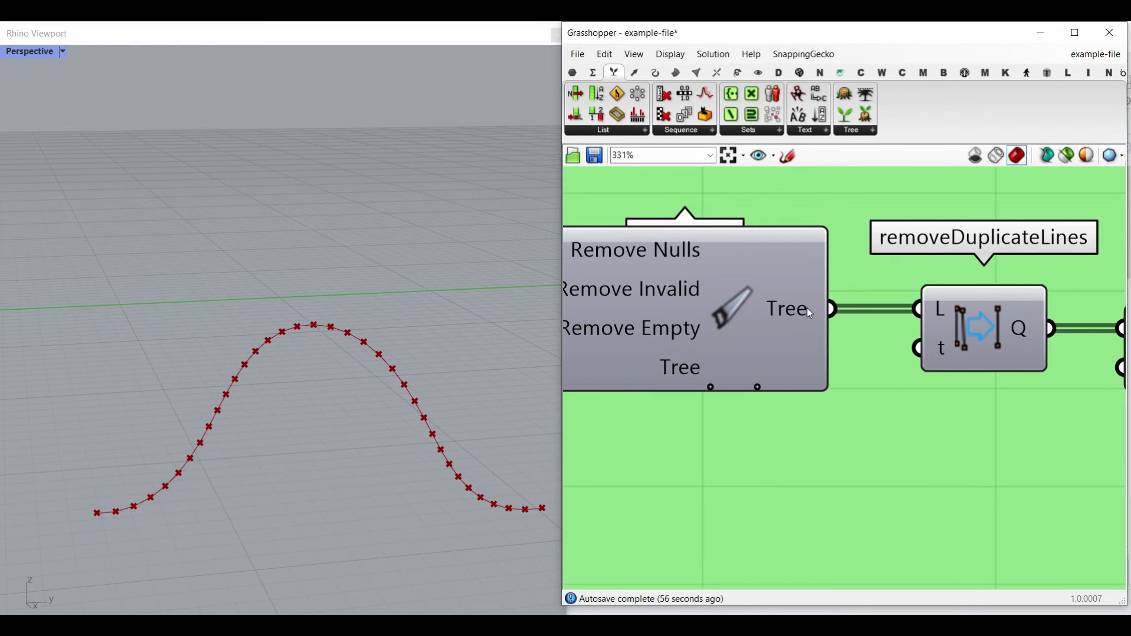
pyautogui.moveTo(805, 315)
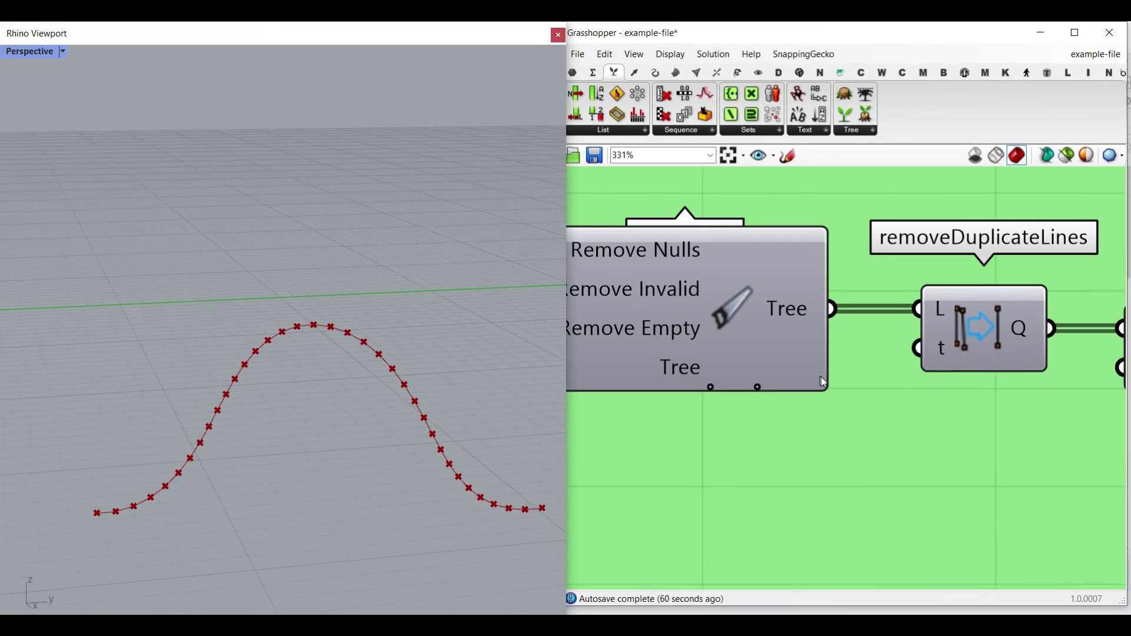
# Check the panel that sets the Divide Curve count and return to the green Solver group
pyautogui.scroll(-10, 821, 377)
pyautogui.moveTo(735, 416); pyautogui.dragTo(1024, 384, button='right')
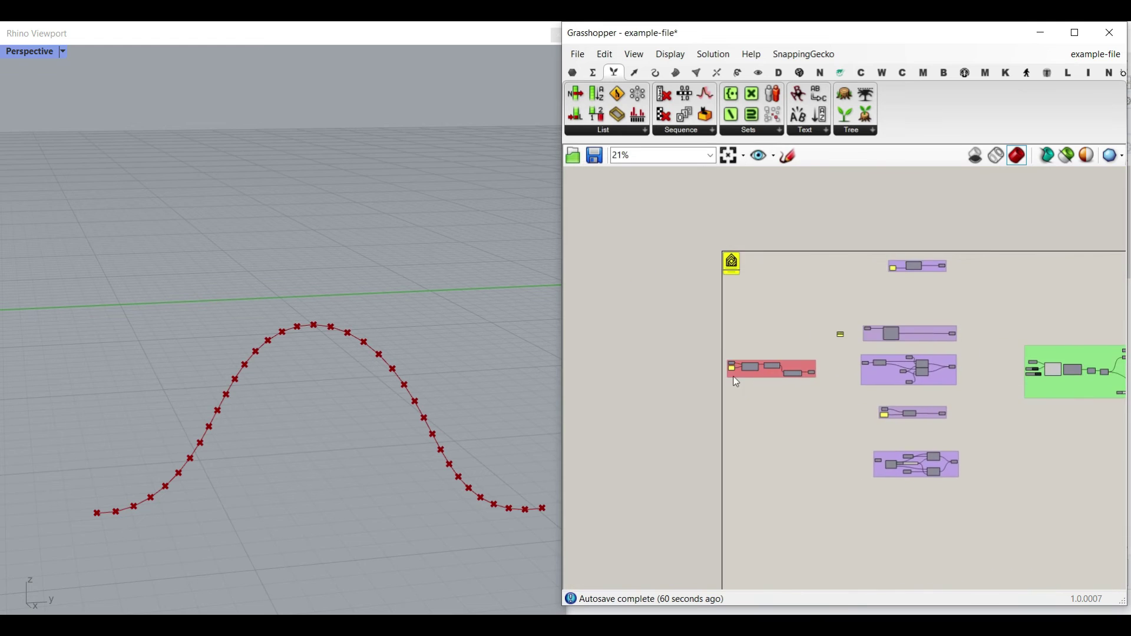
pyautogui.scroll(6, 737, 381)
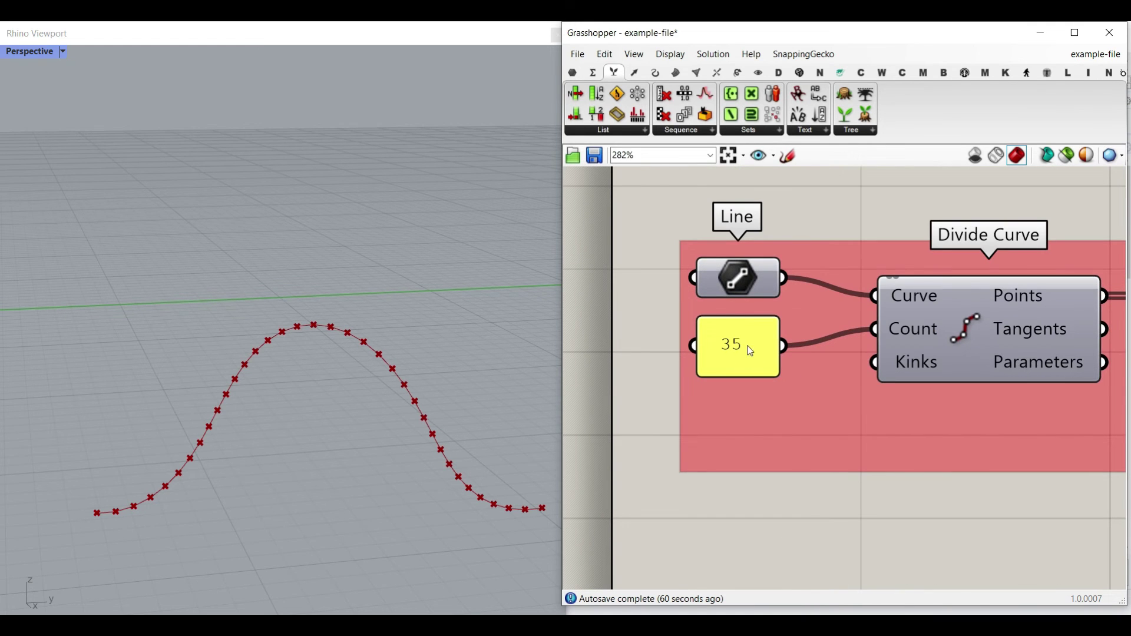
pyautogui.scroll(-7, 746, 361)
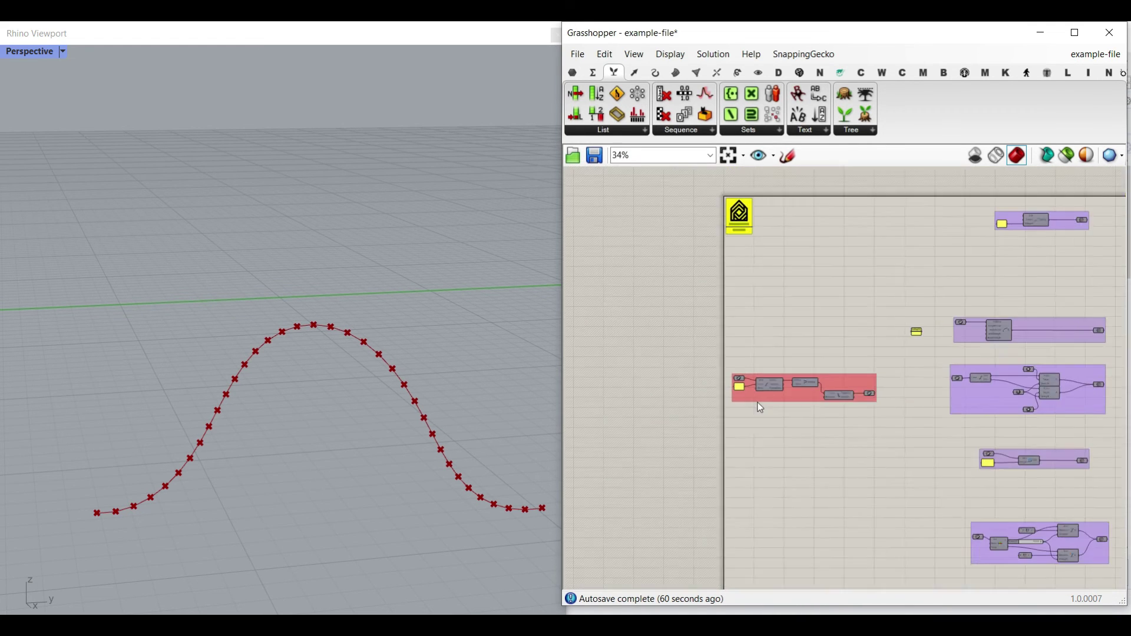
pyautogui.scroll(3, 925, 410)
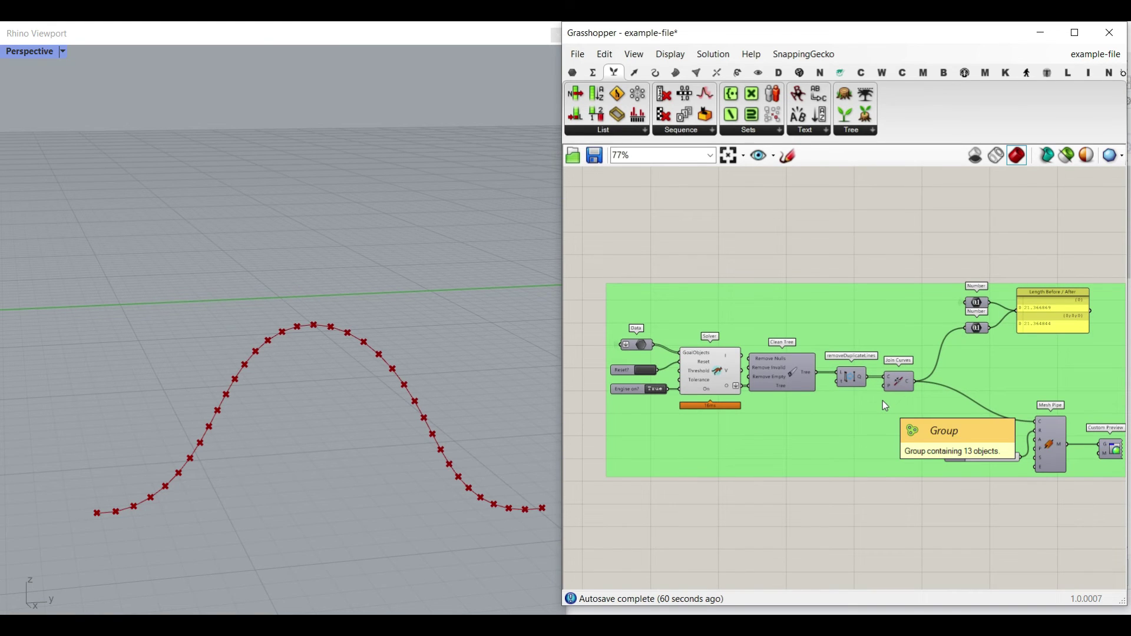
# Look up removeDuplicateLines among Kangaroo's Utility components and check the unique lines in its Q output
pyautogui.click(1006, 73)
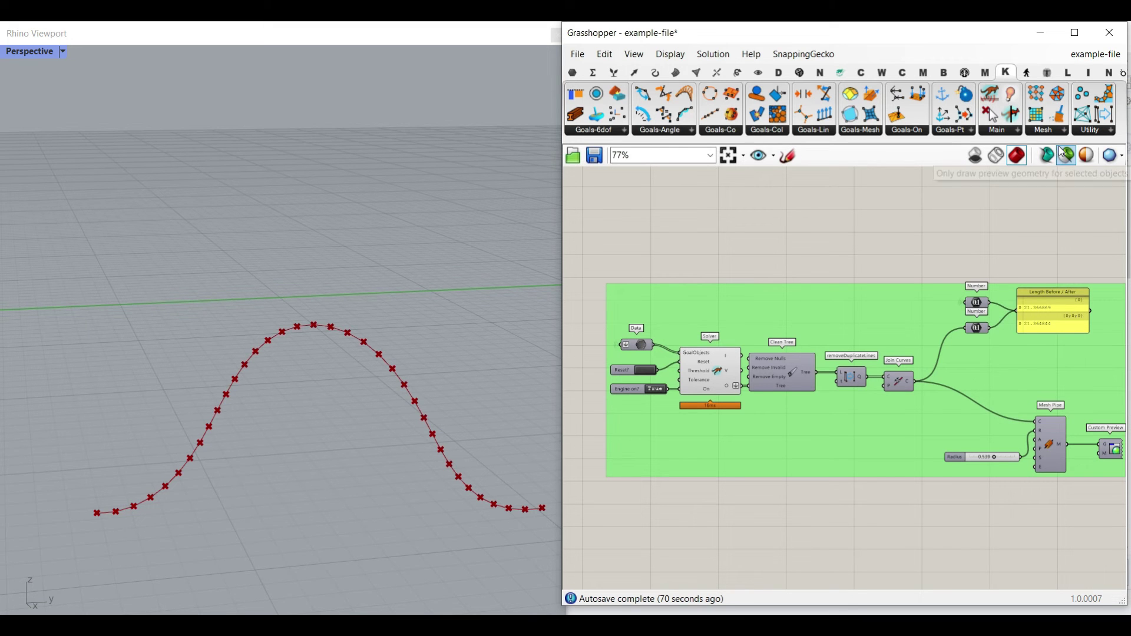
pyautogui.click(1111, 132)
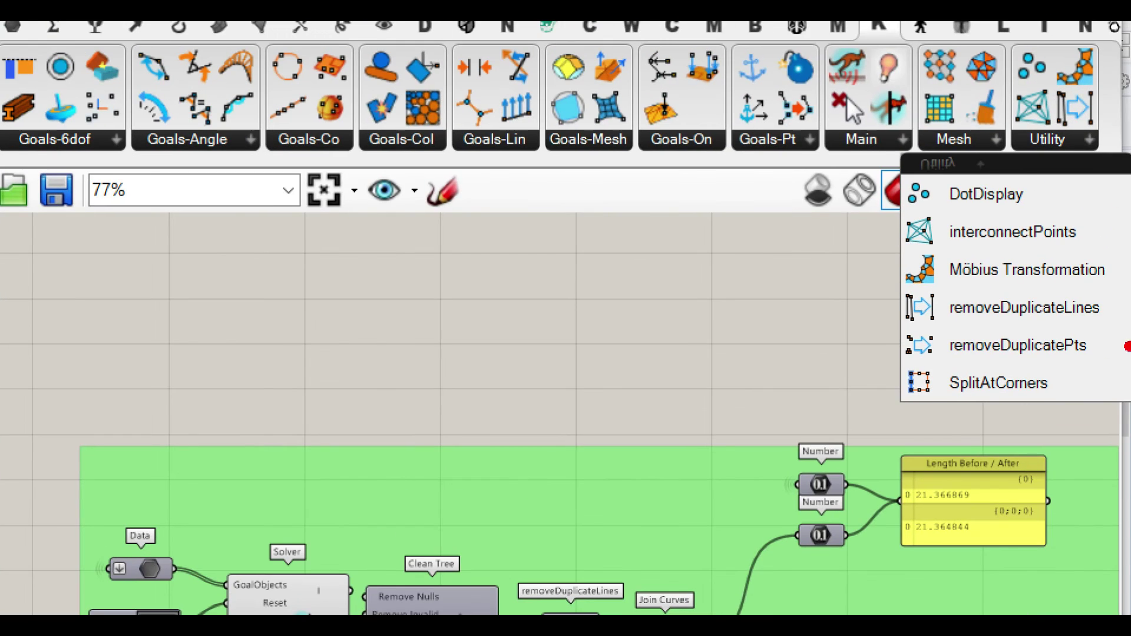
pyautogui.keyDown('ctrl'); pyautogui.moveTo(878, 281); pyautogui.dragTo(921, 303); pyautogui.keyUp('ctrl')
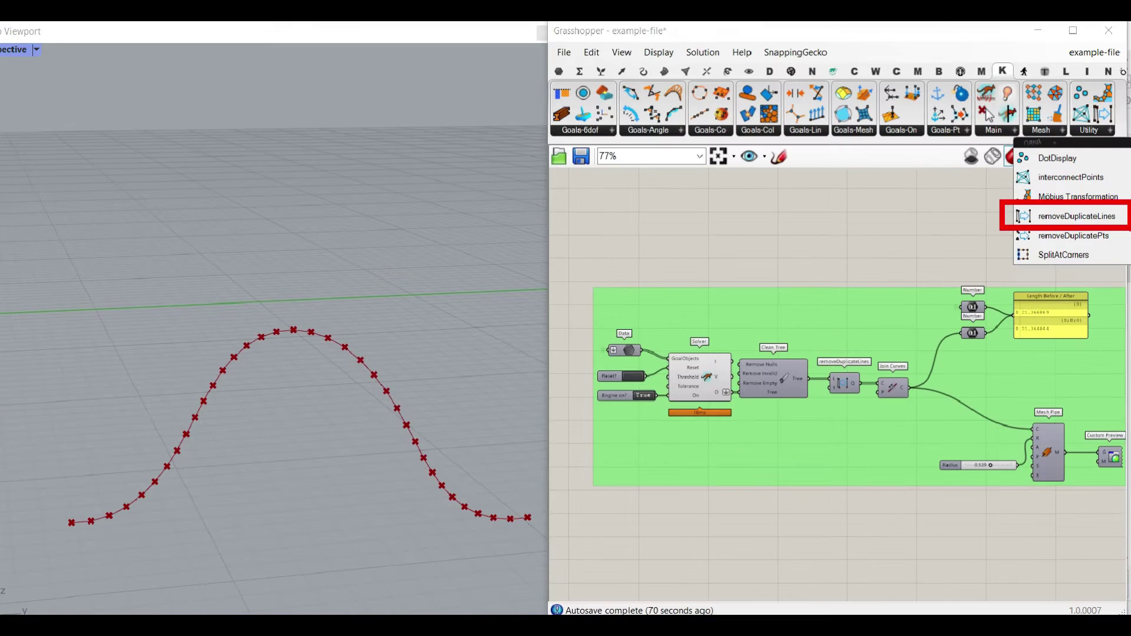
pyautogui.scroll(6, 512, 611)
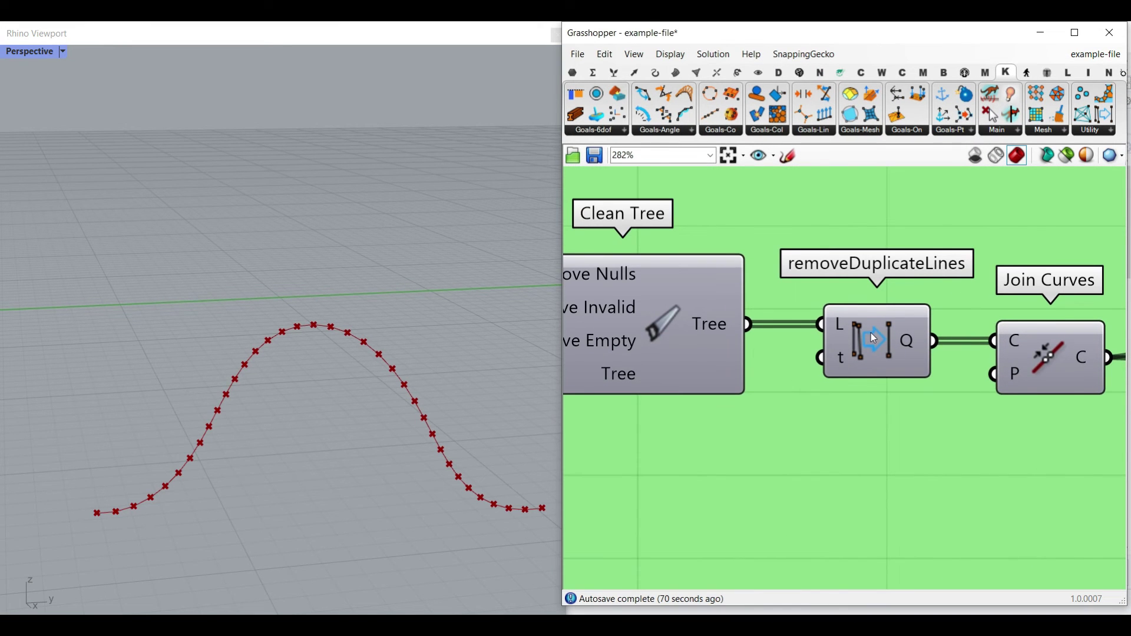
pyautogui.moveTo(921, 340)
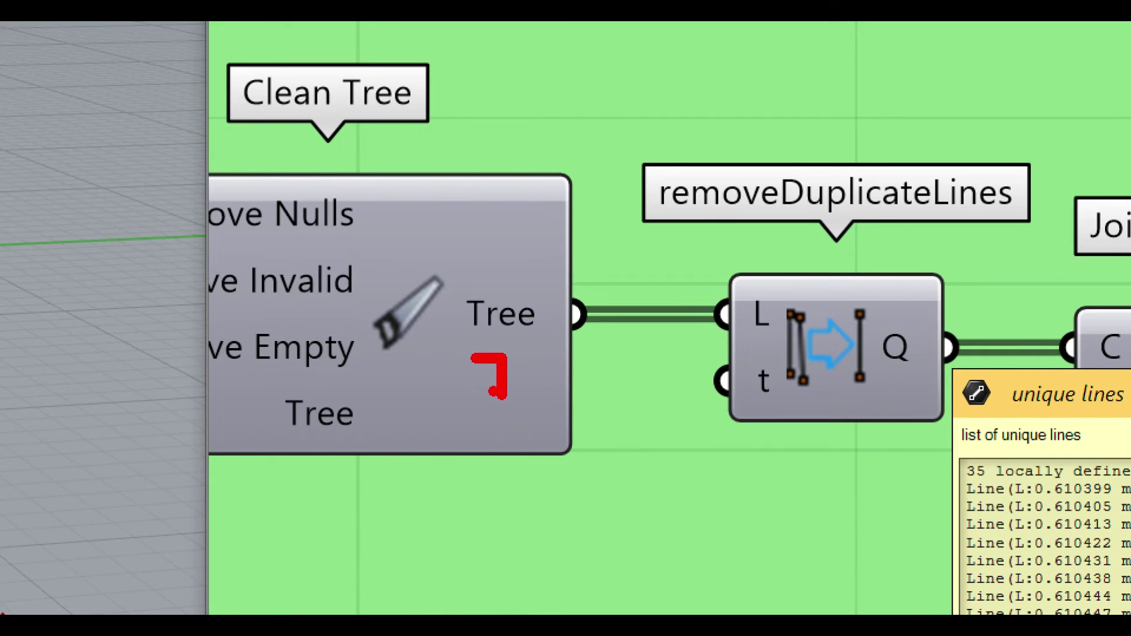
pyautogui.moveTo(564, 403); pyautogui.dragTo(808, 472)
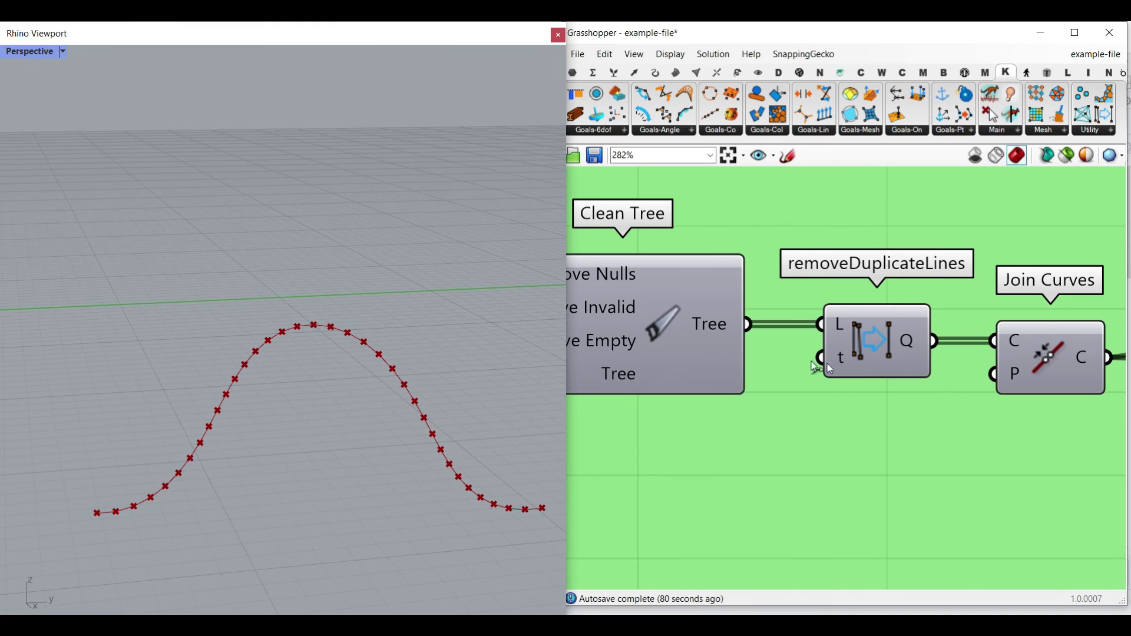
# Turn on the preview of Join Curves and look up the component among the Curve utilities
pyautogui.scroll(-3, 828, 363)
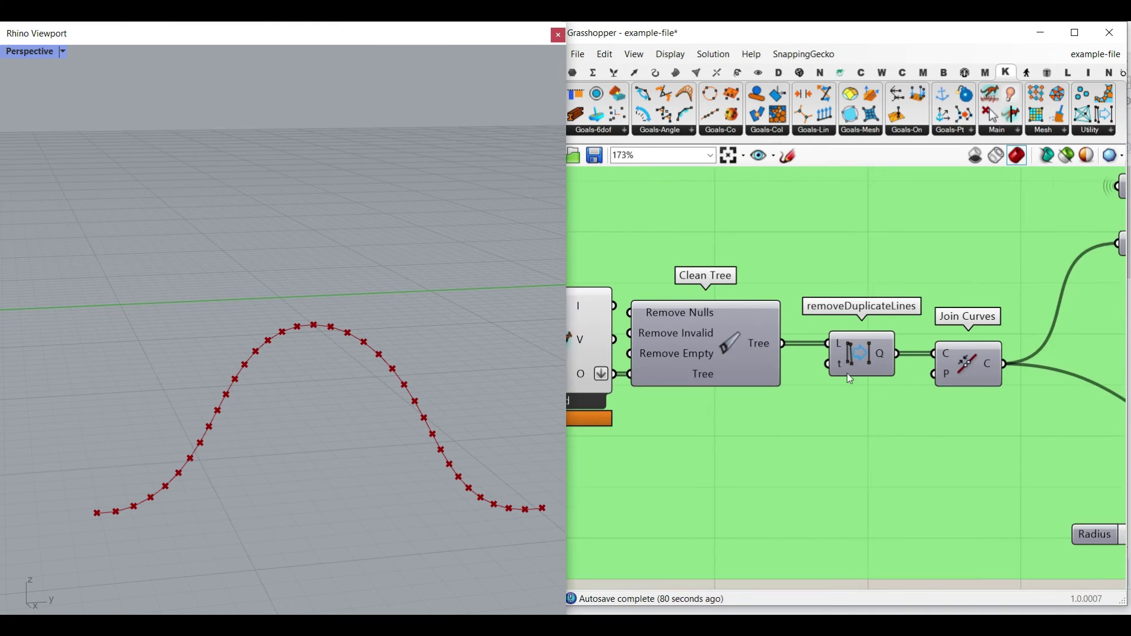
pyautogui.scroll(3, 875, 373)
pyautogui.rightClick(827, 356)
pyautogui.click(848, 381)
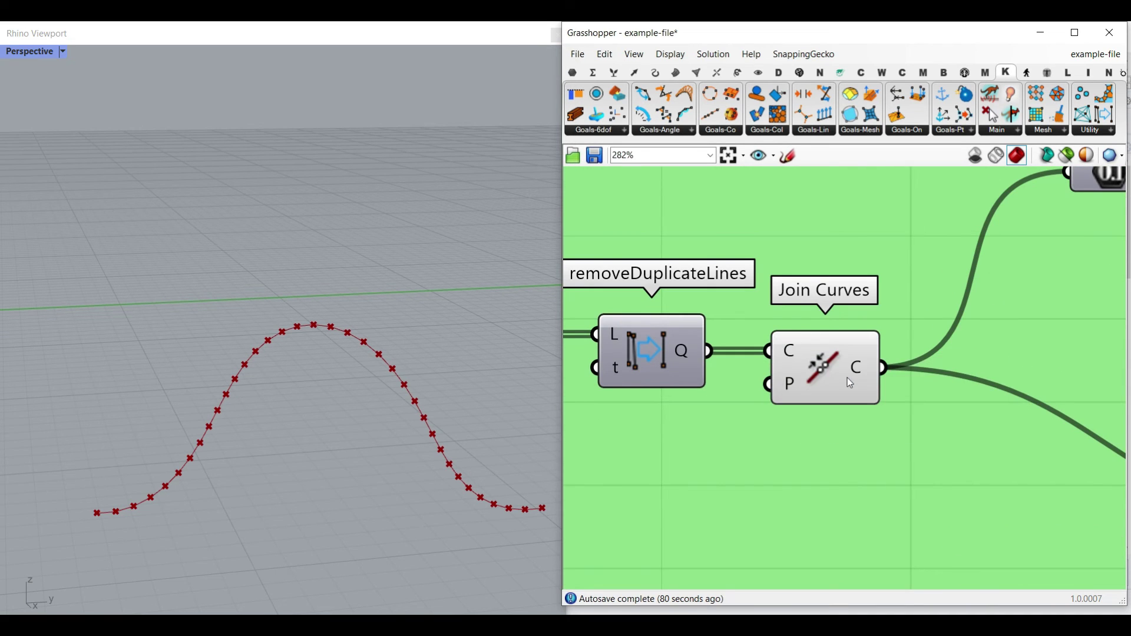
pyautogui.click(663, 77)
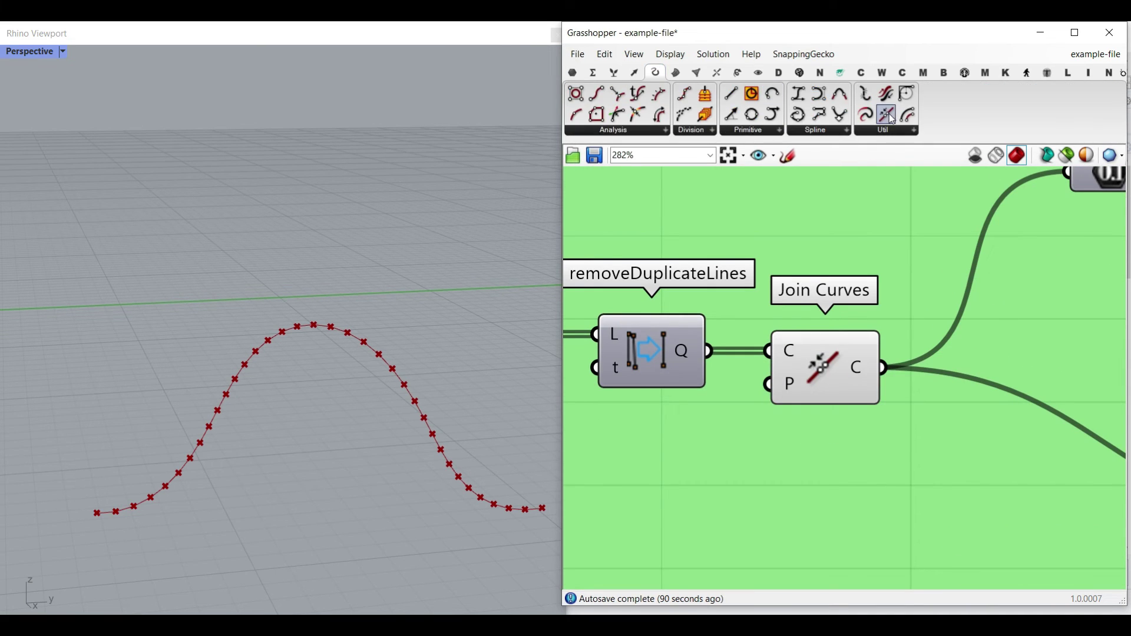
# Turn off the preview of every component in the definition
pyautogui.scroll(-10, 945, 362)
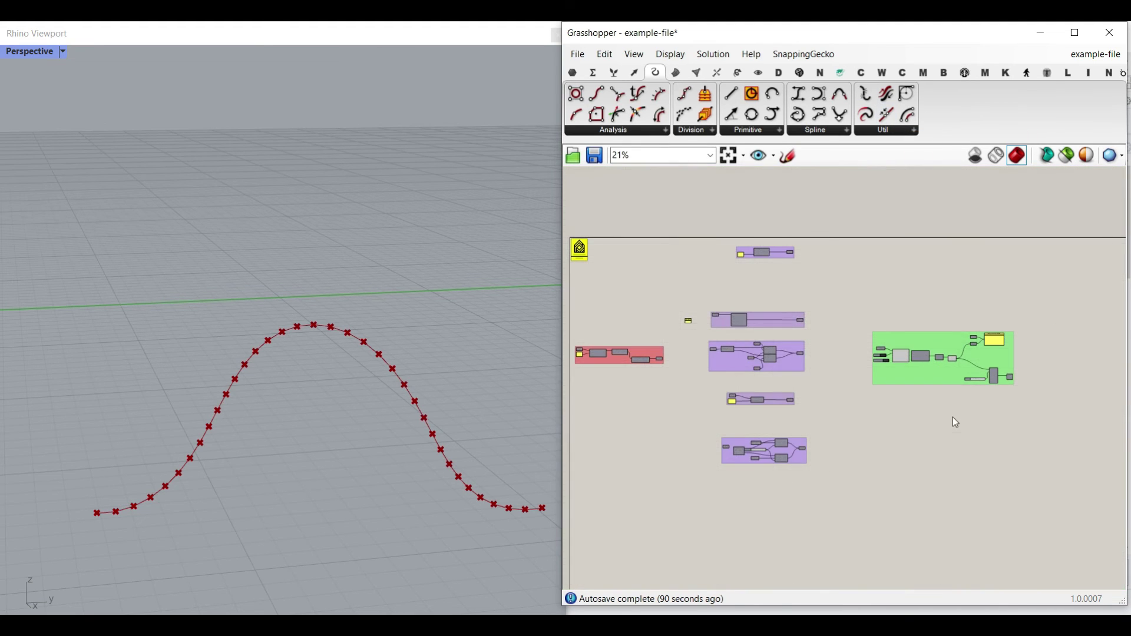
pyautogui.scroll(-2, 956, 422)
pyautogui.moveTo(1024, 473); pyautogui.dragTo(702, 338)
pyautogui.rightClick(822, 255)
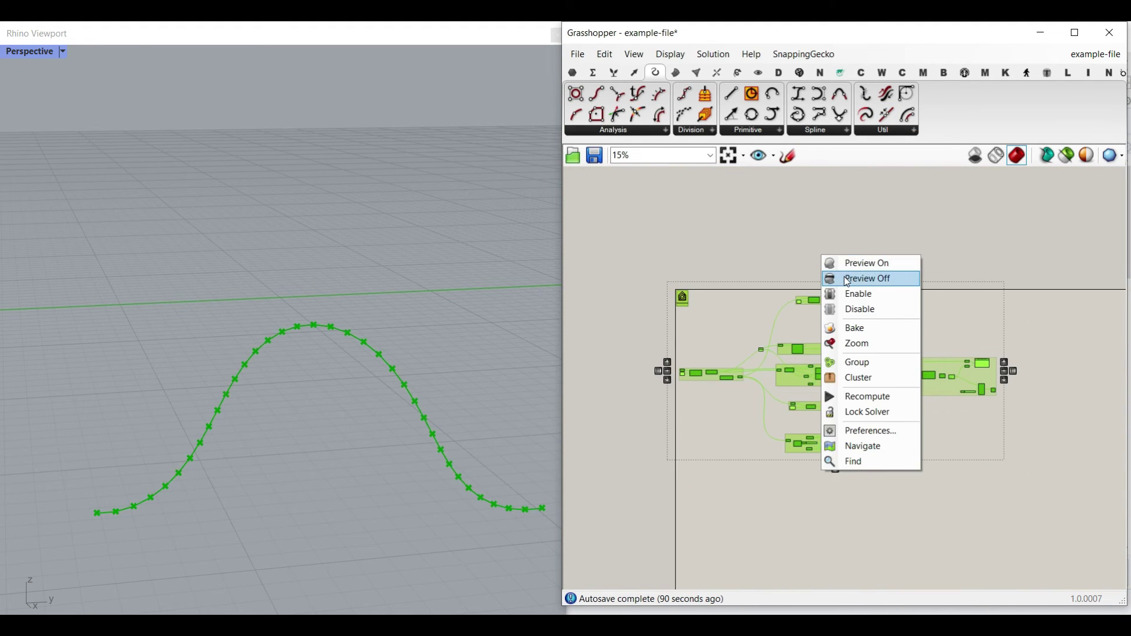
pyautogui.click(848, 279)
# Turn on the preview of Join Curves alone and view the joined curve in perspective
pyautogui.scroll(9, 864, 384)
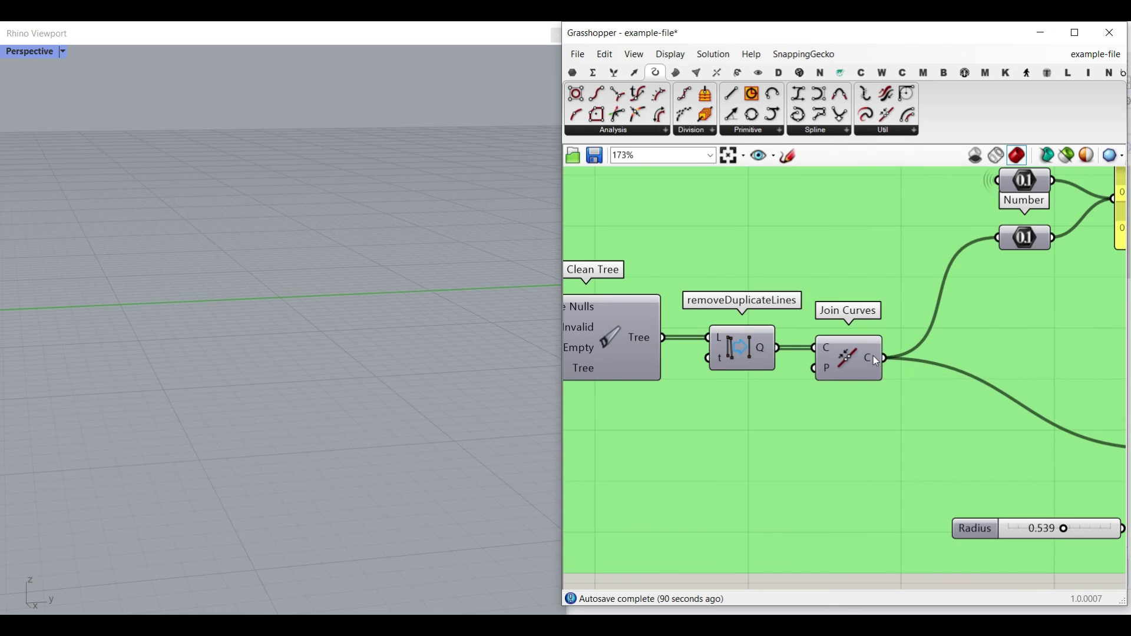
pyautogui.rightClick(876, 361)
pyautogui.click(907, 378)
pyautogui.click(913, 512)
pyautogui.moveTo(366, 436); pyautogui.dragTo(385, 460, button='right')
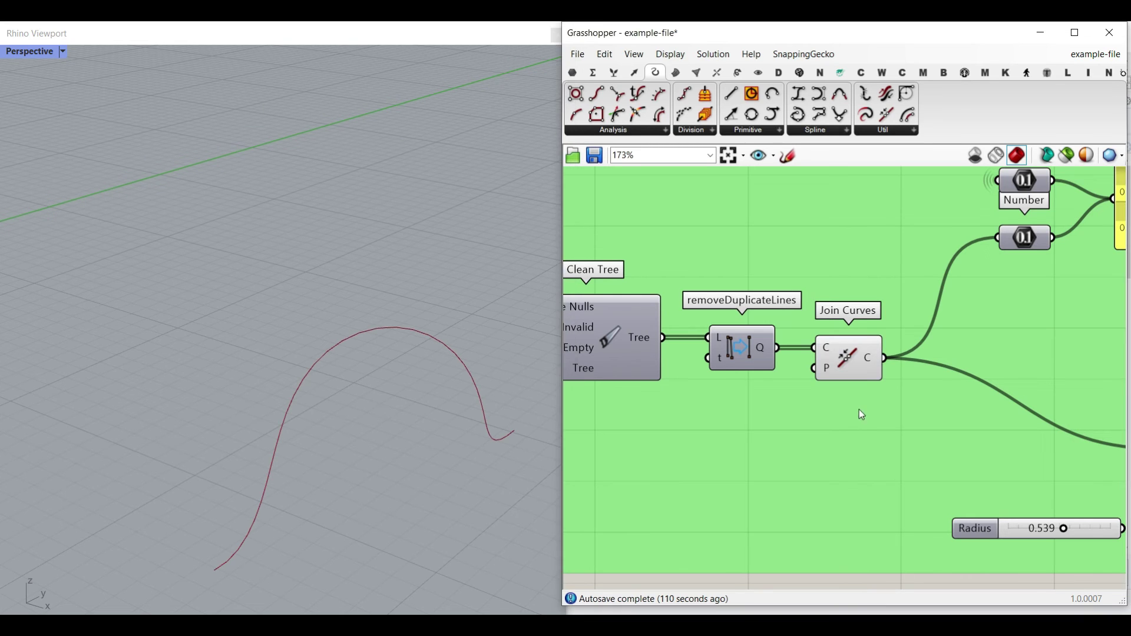
# Look up the Number parameter among the Params components and examine the Length Before / After panel with the Number fed by Join Curves
pyautogui.moveTo(905, 383); pyautogui.dragTo(711, 488, button='right')
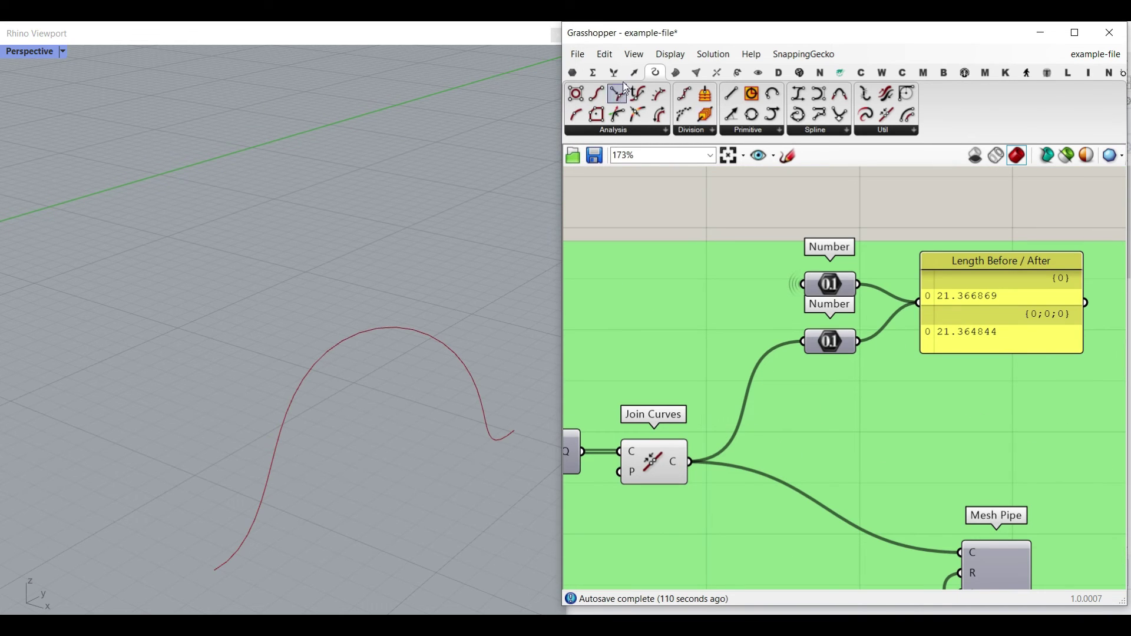
pyautogui.click(573, 73)
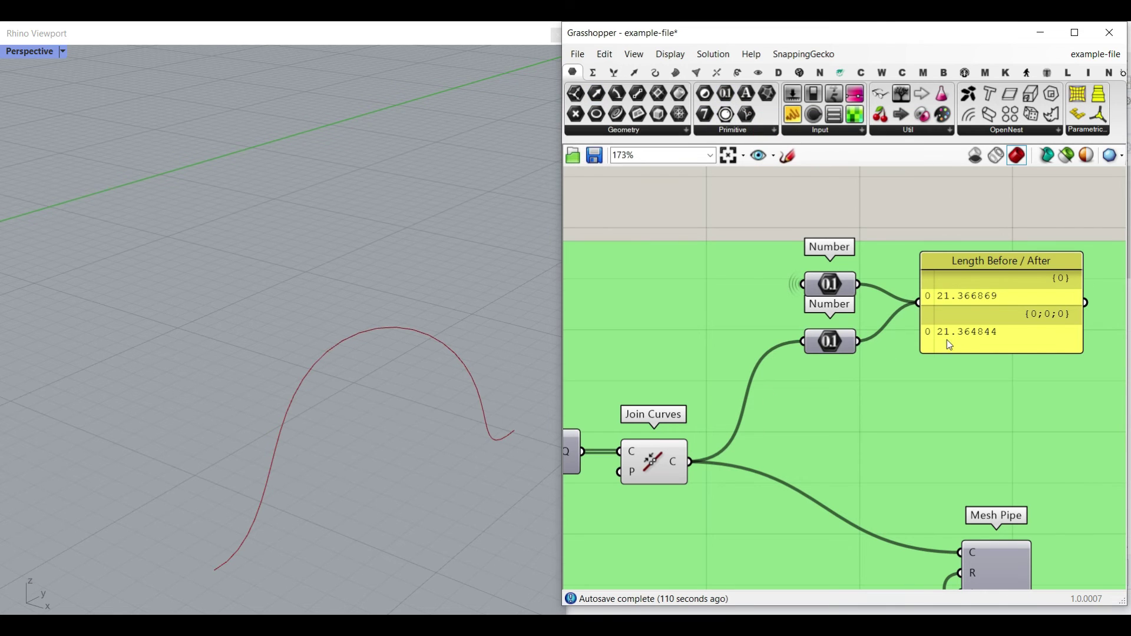
pyautogui.scroll(3, 947, 341)
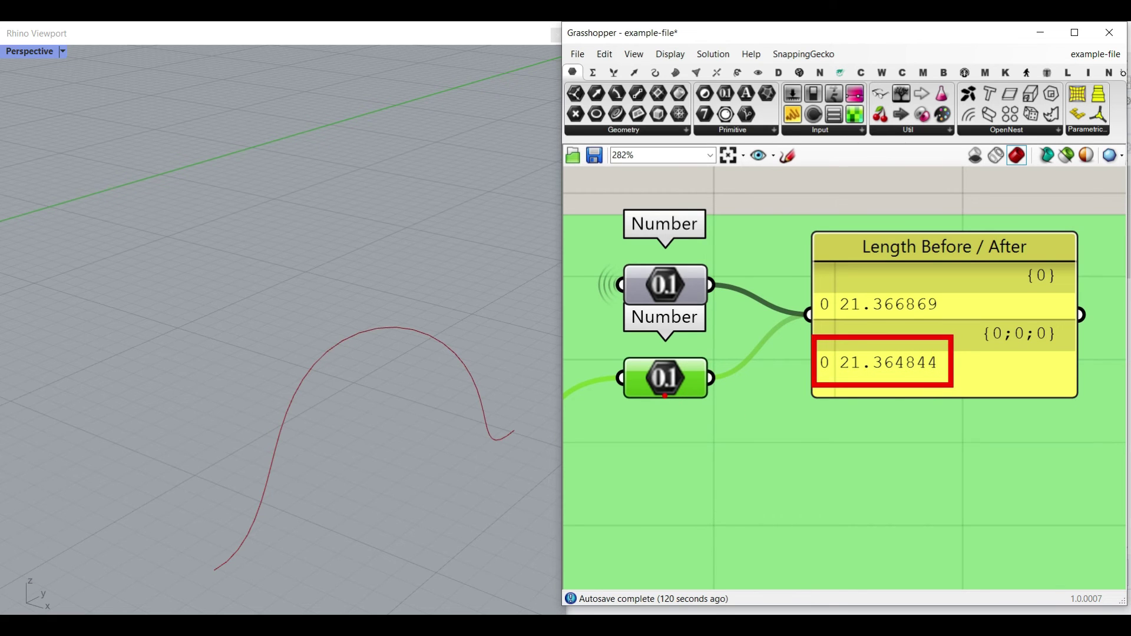
pyautogui.press('Escape')
pyautogui.scroll(-3, 676, 389)
# Select the upper Number parameter and trace its wire back to the Line parameter at Divide Curve
pyautogui.moveTo(675, 349)
pyautogui.mouseDown(button='right')
pyautogui.moveTo(832, 361)
pyautogui.moveTo(955, 394)
pyautogui.mouseUp(button='right')
pyautogui.click(830, 335)
pyautogui.scroll(-10, 937, 400)
pyautogui.moveTo(607, 418); pyautogui.dragTo(799, 399, button='right')
pyautogui.scroll(4, 796, 397)
pyautogui.scroll(5, 740, 407)
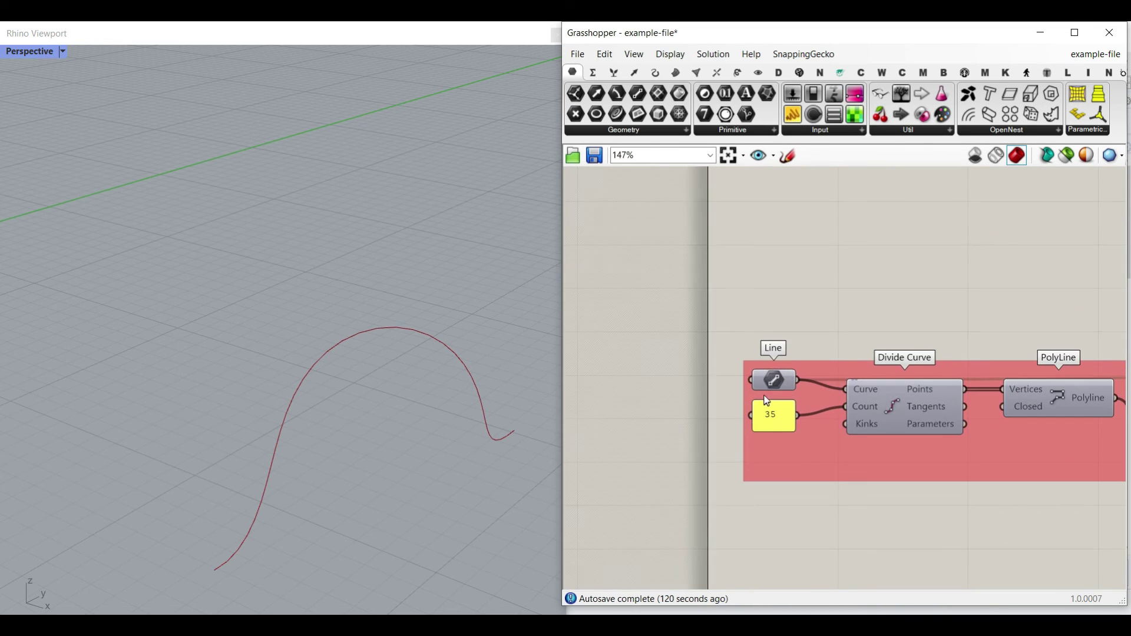
# Compare the original and simulated curve lengths in the Length Before / After panel of the green group
pyautogui.scroll(-11, 754, 389)
pyautogui.moveTo(1096, 374); pyautogui.dragTo(910, 391, button='right')
pyautogui.scroll(9, 910, 391)
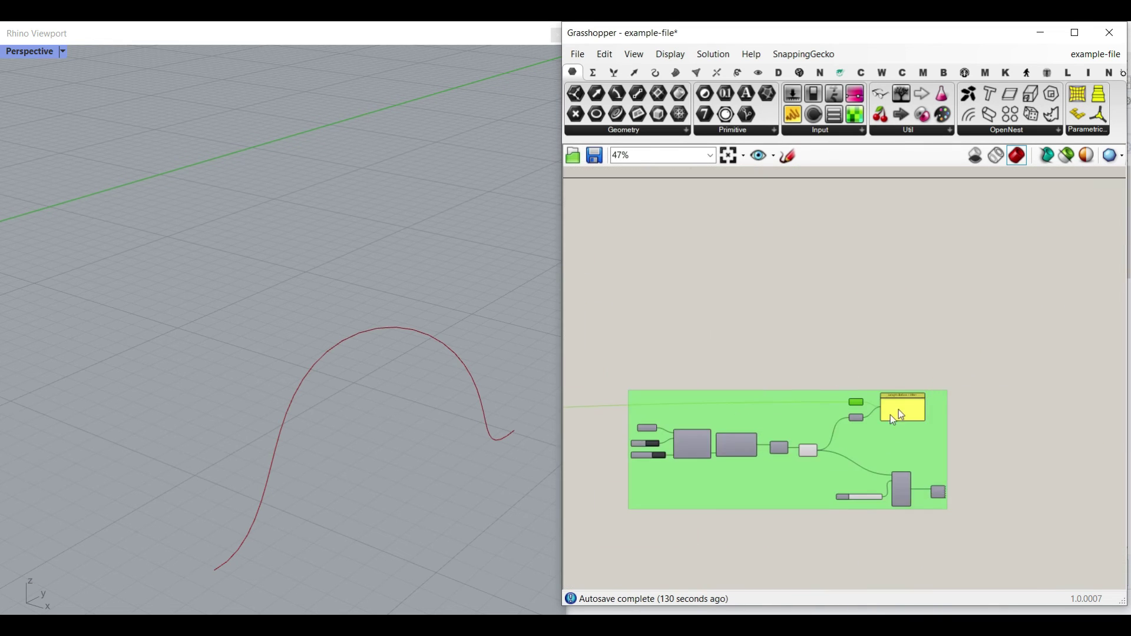
pyautogui.scroll(2, 924, 451)
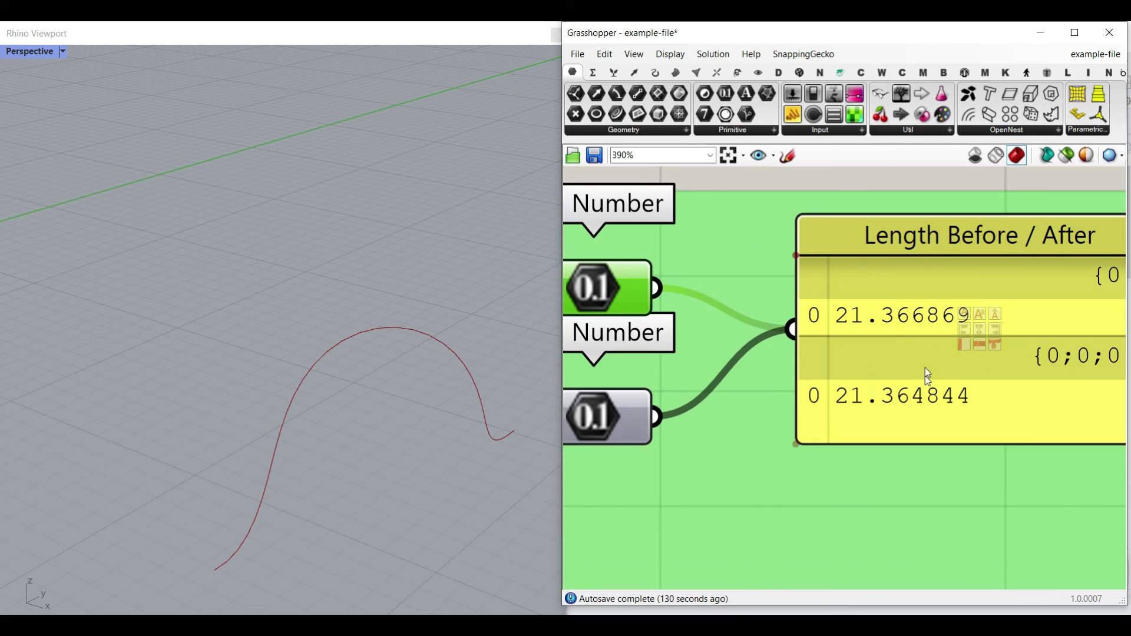
pyautogui.scroll(-1, 897, 342)
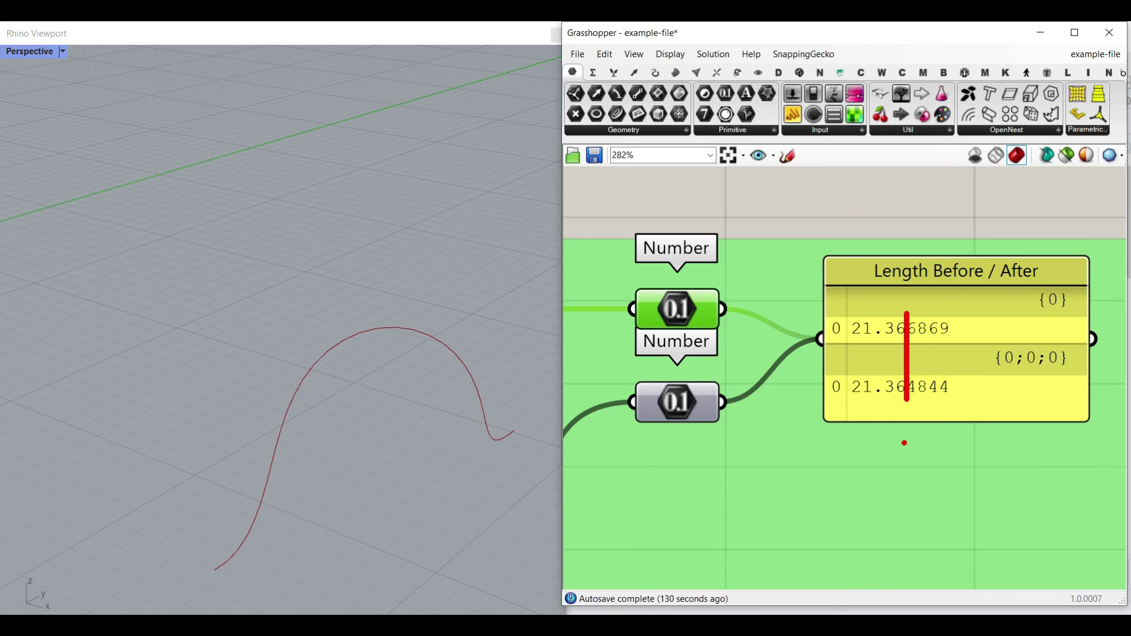
pyautogui.scroll(-5, 906, 413)
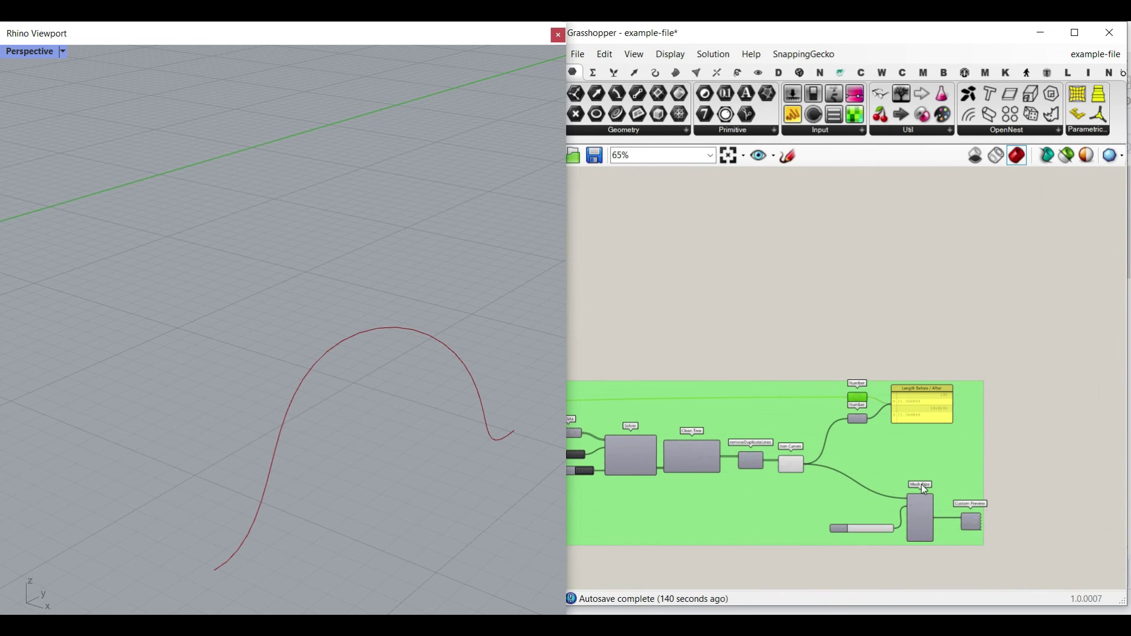
# Add a Pipe component beside Mesh Pipe, connect the Join Curves output to its Curve input and bake the pipe
pyautogui.scroll(3, 770, 444)
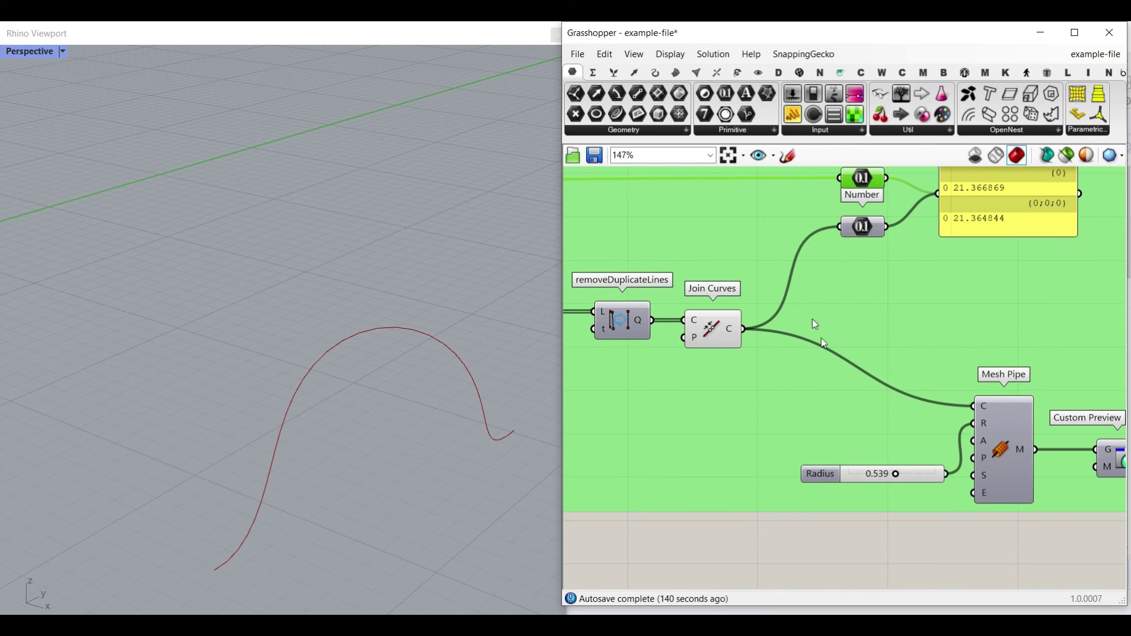
pyautogui.click(678, 78)
pyautogui.moveTo(842, 418); pyautogui.dragTo(811, 415)
pyautogui.scroll(1, 779, 373)
pyautogui.moveTo(407, 471); pyautogui.dragTo(373, 442, button='right')
pyautogui.rightClick(882, 420)
pyautogui.click(910, 492)
pyautogui.click(920, 588)
# Move the baked pipe beside the previewed one and compare the two
pyautogui.scroll(-5, 385, 456)
pyautogui.moveTo(384, 457); pyautogui.dragTo(436, 492, button='right')
pyautogui.moveTo(366, 371); pyautogui.dragTo(255, 360)
pyautogui.click(256, 311)
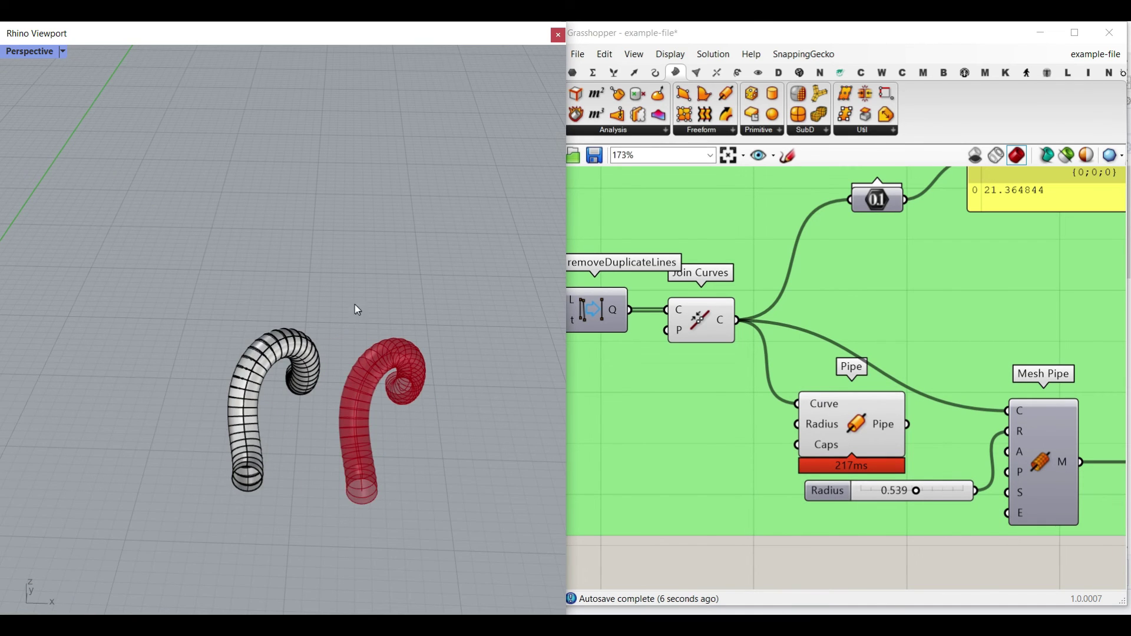
# Delete the baked pipe from the viewport and the Pipe component from the definition
pyautogui.moveTo(354, 305); pyautogui.dragTo(289, 365)
pyautogui.press('Delete')
pyautogui.click(844, 419)
pyautogui.press('Delete')
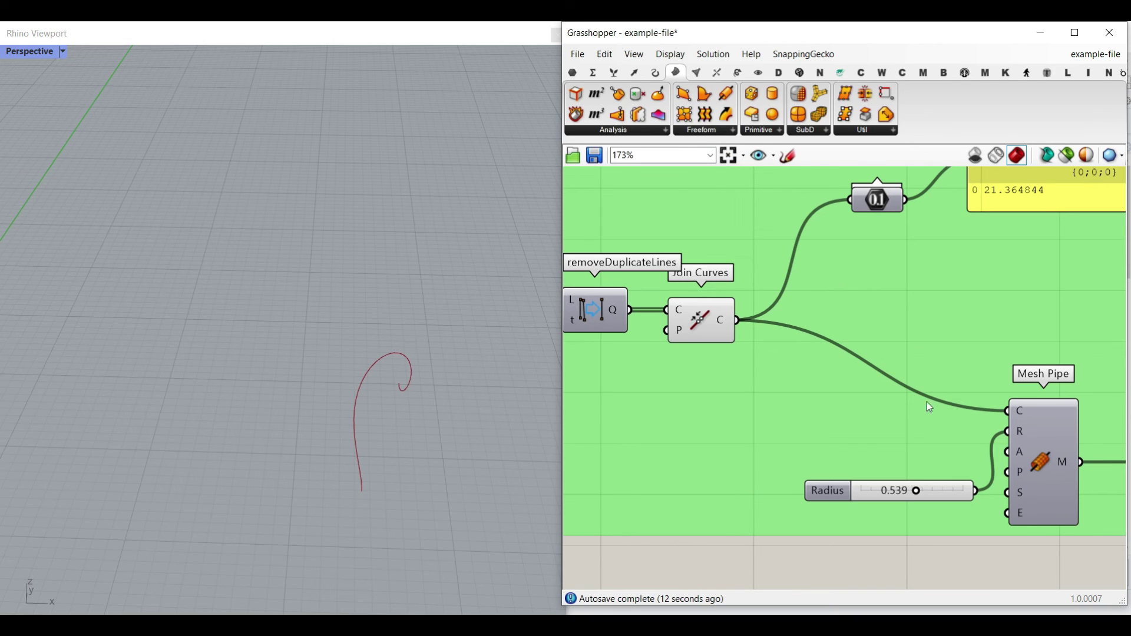
# Look up Mesh Pipe among the mesh Primitive components and turn on the preview of the existing one
pyautogui.click(694, 73)
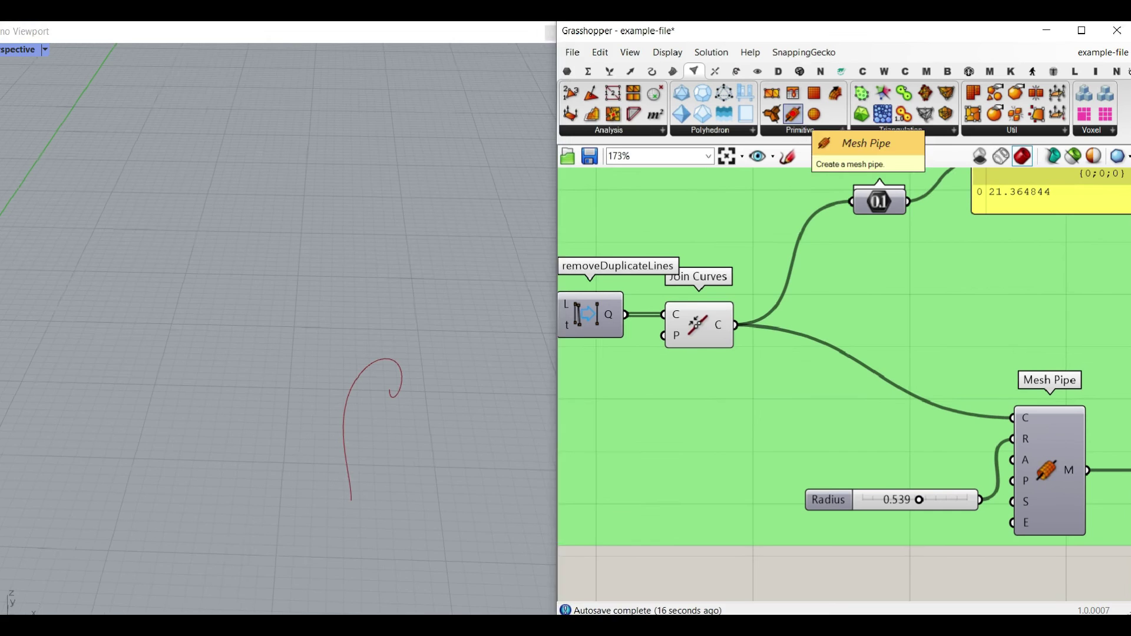
pyautogui.scroll(3, 950, 410)
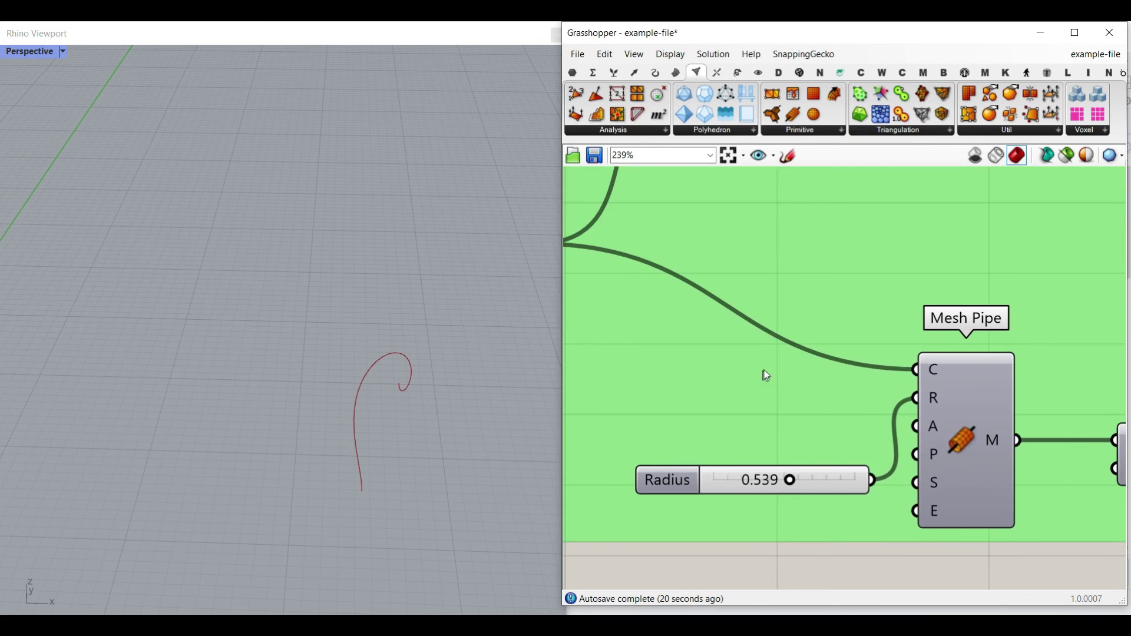
pyautogui.moveTo(765, 374); pyautogui.dragTo(931, 363, button='right')
pyautogui.moveTo(1051, 369); pyautogui.dragTo(842, 354, button='right')
pyautogui.rightClick(932, 404)
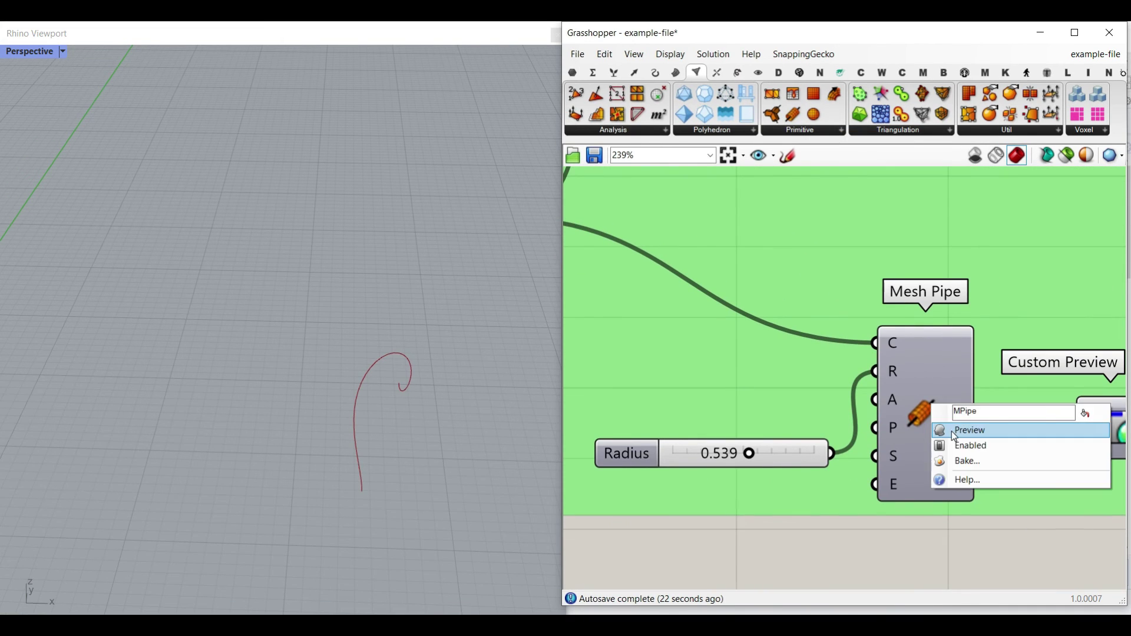
pyautogui.click(952, 432)
# Turn on the preview of the Custom Preview component connected to Mesh Pipe
pyautogui.scroll(2, 377, 430)
pyautogui.scroll(4, 378, 431)
pyautogui.moveTo(1031, 412); pyautogui.dragTo(885, 391, button='right')
pyautogui.rightClick(989, 403)
pyautogui.click(993, 426)
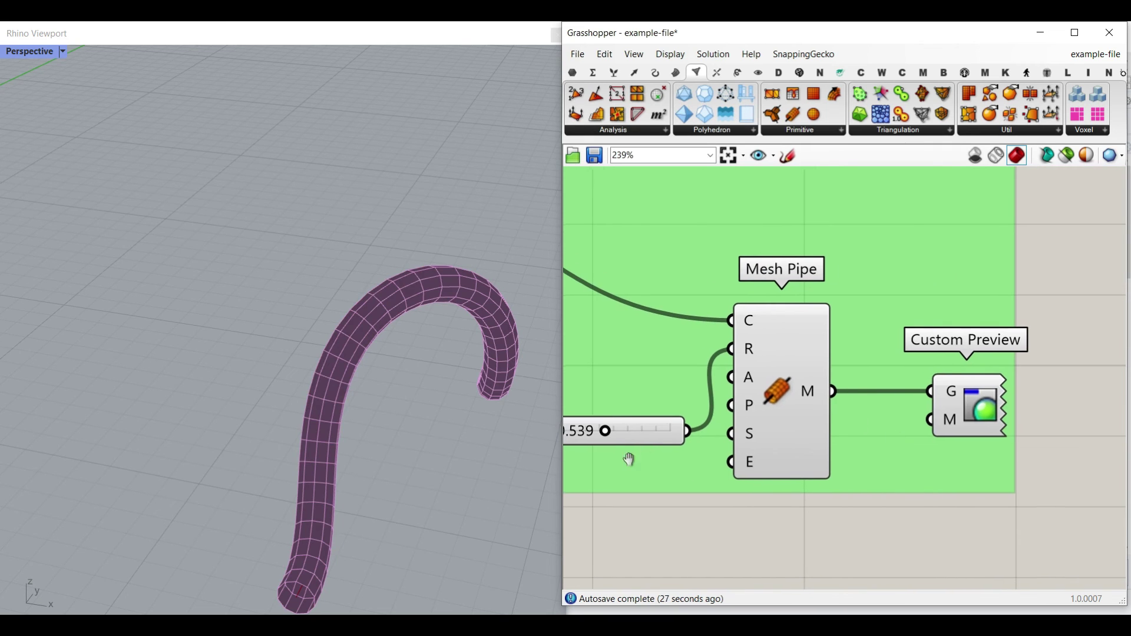
# Set the Radius slider of Mesh Pipe to 0.881 and inspect the thicker tube
pyautogui.moveTo(605, 428); pyautogui.dragTo(700, 413, button='right')
pyautogui.moveTo(700, 413)
pyautogui.mouseDown()
pyautogui.moveTo(767, 419)
pyautogui.moveTo(737, 419)
pyautogui.moveTo(749, 425)
pyautogui.mouseUp()
pyautogui.moveTo(355, 475); pyautogui.dragTo(282, 394, button='right')
pyautogui.scroll(-3, 249, 395)
pyautogui.moveTo(793, 382); pyautogui.dragTo(863, 349, button='right')
pyautogui.scroll(2, 890, 368)
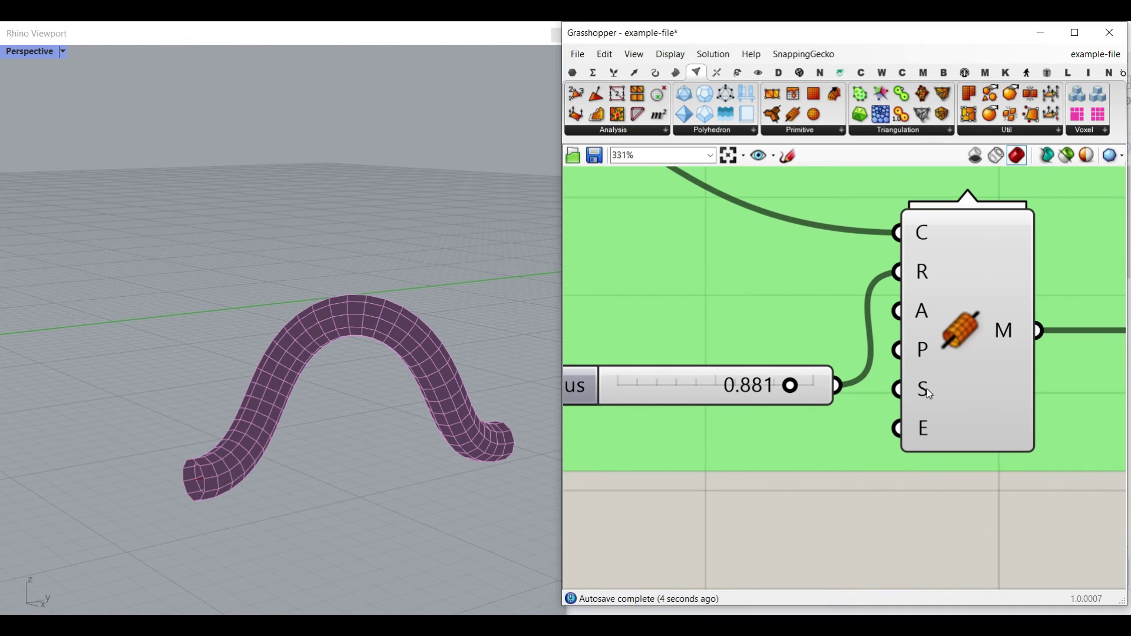
# Add a number slider with the value 12 and connect it to Mesh Pipe's S input
pyautogui.doubleClick(726, 533)
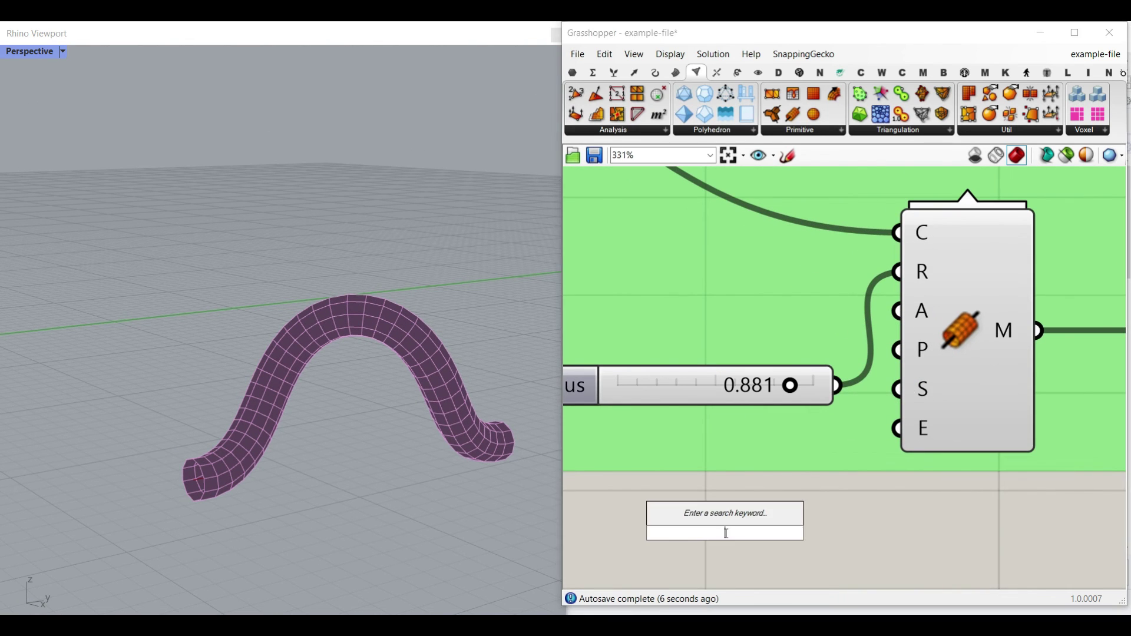
pyautogui.write('Number Slider')
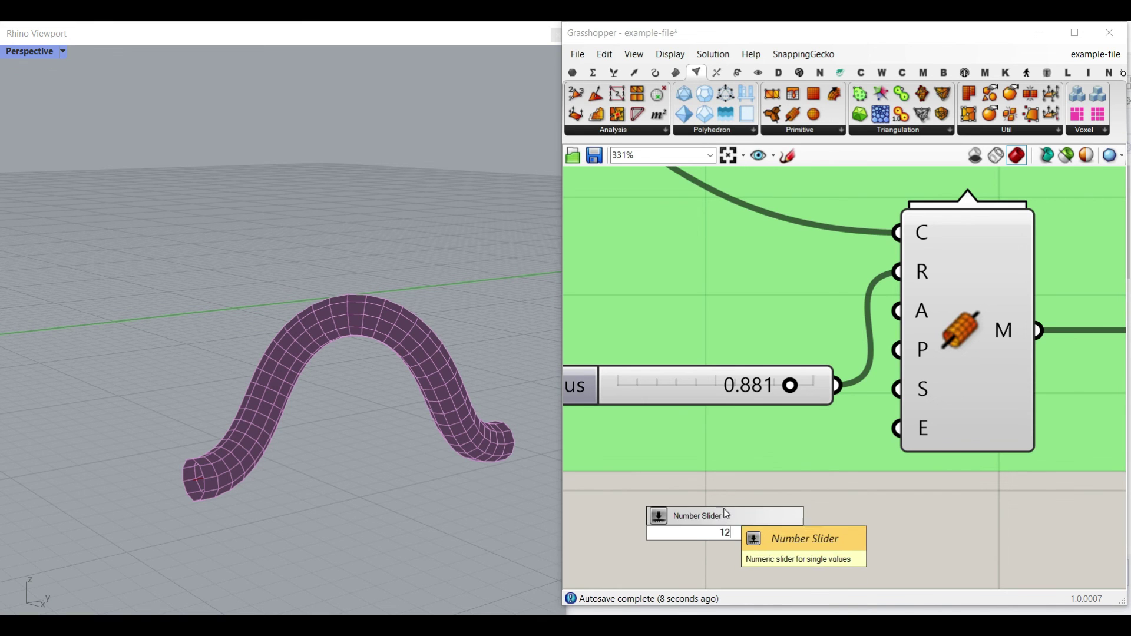
pyautogui.press('Return')
pyautogui.moveTo(889, 410); pyautogui.dragTo(888, 408)
# Try the value 3 on the slider feeding Mesh Pipe's S input
pyautogui.moveTo(352, 486); pyautogui.dragTo(293, 482, button='right')
pyautogui.scroll(5, 293, 484)
pyautogui.moveTo(732, 533)
pyautogui.mouseDown()
pyautogui.moveTo(824, 532)
pyautogui.moveTo(713, 533)
pyautogui.mouseUp()
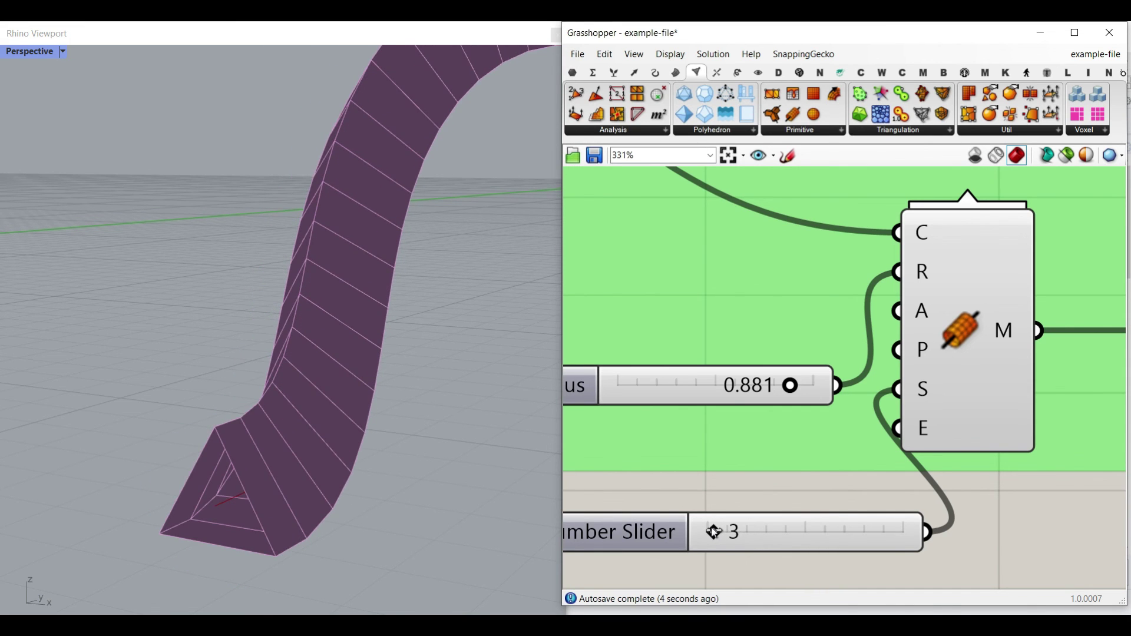
# Set the slider feeding Mesh Pipe's S input to 4 and inspect the square cross-section from several angles
pyautogui.scroll(-7, 408, 392)
pyautogui.moveTo(378, 396); pyautogui.dragTo(208, 394, button='right')
pyautogui.moveTo(436, 386); pyautogui.dragTo(337, 390, button='right')
pyautogui.moveTo(725, 538); pyautogui.dragTo(725, 535)
pyautogui.moveTo(519, 465); pyautogui.dragTo(369, 436, button='right')
pyautogui.scroll(4, 330, 428)
# Reset the Kangaroo Solver and watch the tube bend again
pyautogui.moveTo(714, 460); pyautogui.dragTo(807, 451, button='right')
pyautogui.scroll(-9, 730, 391)
pyautogui.moveTo(668, 401); pyautogui.dragTo(913, 401, button='right')
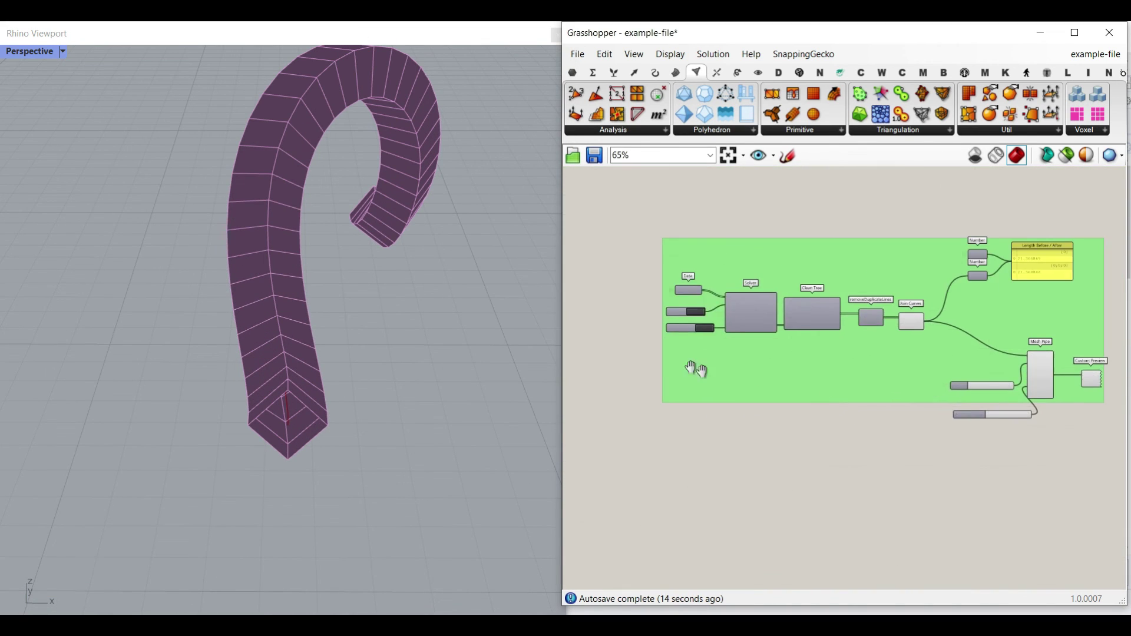
pyautogui.moveTo(697, 371); pyautogui.dragTo(924, 380, button='right')
pyautogui.scroll(6, 929, 328)
pyautogui.click(910, 313)
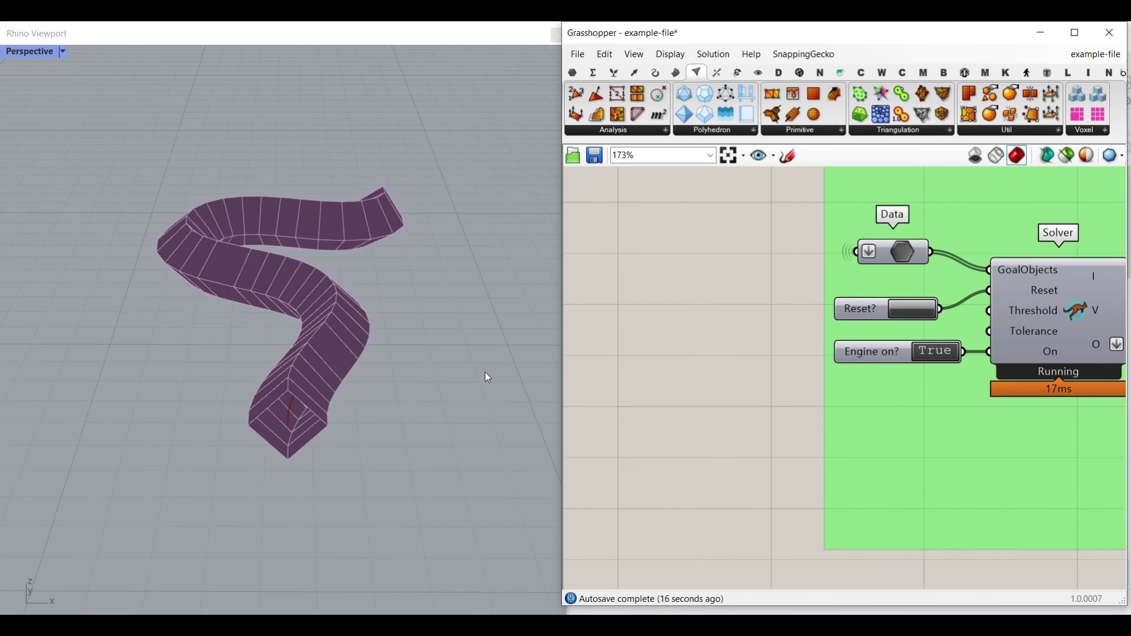
pyautogui.scroll(-6, 253, 365)
pyautogui.moveTo(268, 368); pyautogui.dragTo(243, 325, button='right')
pyautogui.scroll(-2, 247, 307)
pyautogui.scroll(2, 260, 313)
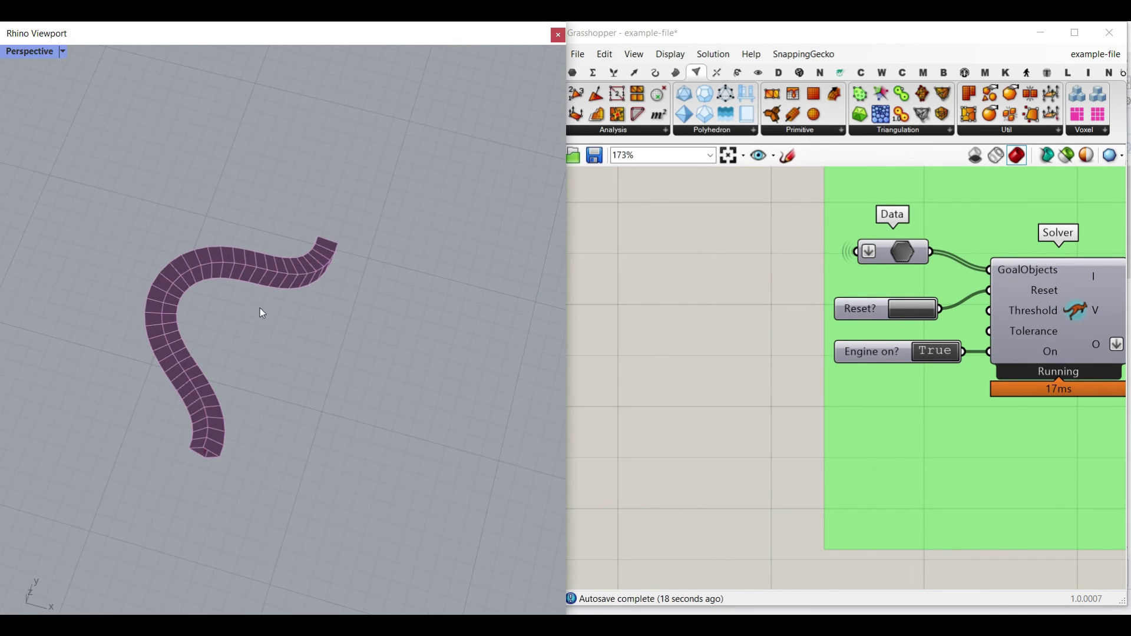
# Turn on the preview of both Point parameters that serve as Anchor targets and select them together
pyautogui.scroll(-4, 783, 343)
pyautogui.scroll(-3, 789, 400)
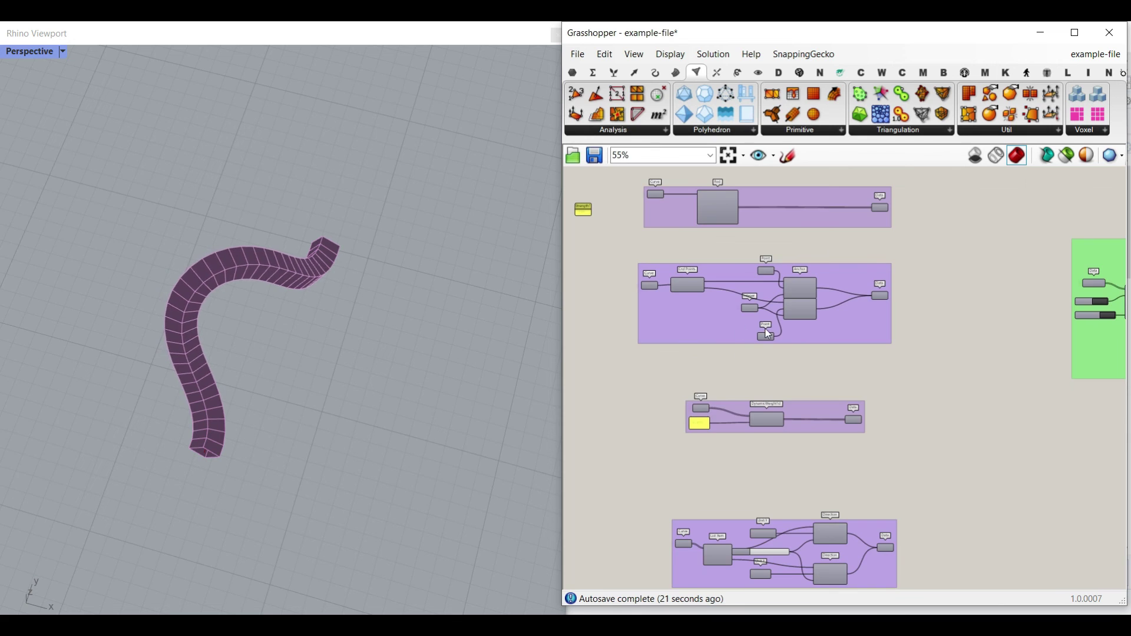
pyautogui.scroll(5, 758, 224)
pyautogui.rightClick(755, 216)
pyautogui.click(768, 241)
pyautogui.rightClick(758, 345)
pyautogui.click(770, 360)
pyautogui.click(757, 345)
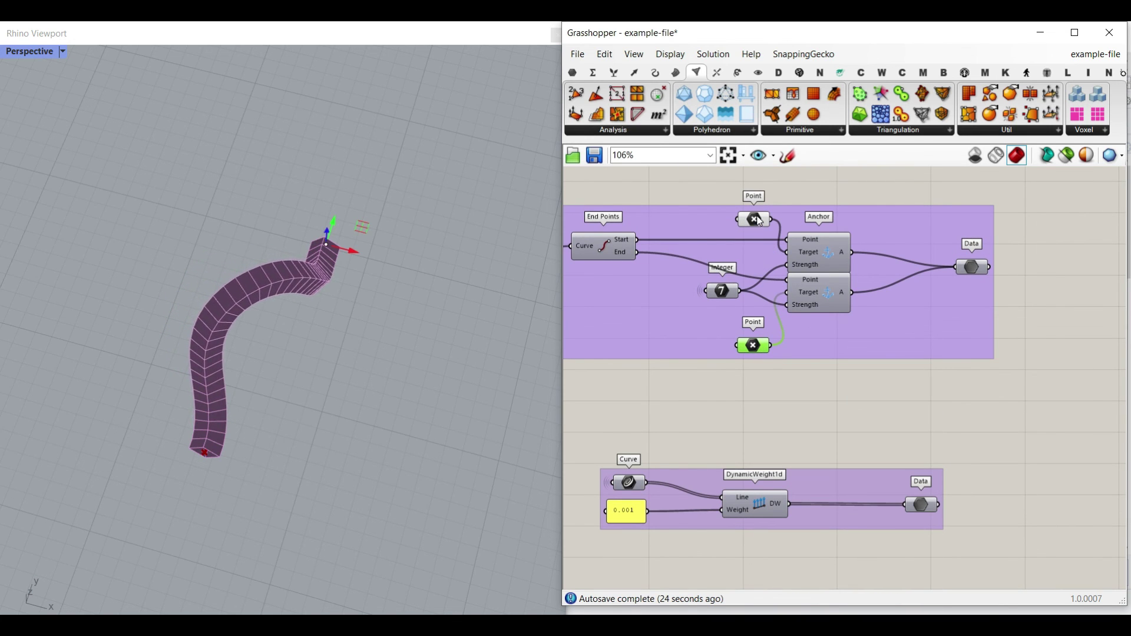
pyautogui.keyDown('shift'); pyautogui.click(755, 218); pyautogui.keyUp('shift')
# Move one anchor target point outward to stretch the tube and check its length in the Length Before / After panel
pyautogui.moveTo(239, 453); pyautogui.dragTo(70, 474)
pyautogui.moveTo(253, 425); pyautogui.dragTo(306, 312, button='right')
pyautogui.moveTo(925, 348); pyautogui.dragTo(734, 365, button='right')
pyautogui.scroll(-5, 735, 364)
pyautogui.scroll(5, 949, 353)
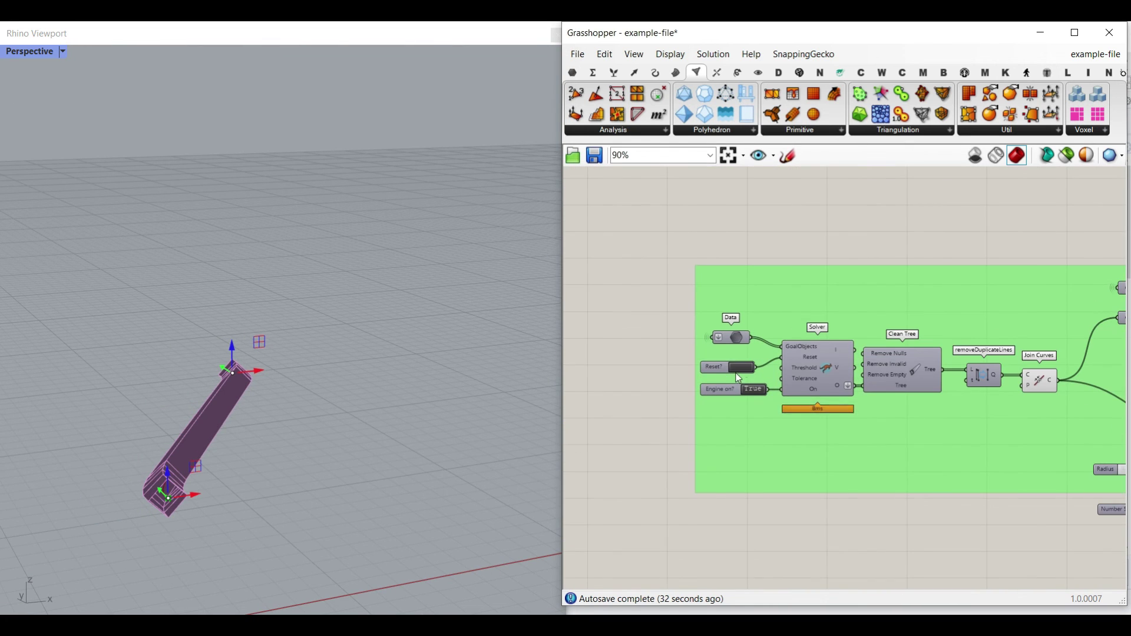
pyautogui.moveTo(928, 374); pyautogui.dragTo(813, 374, button='right')
pyautogui.scroll(-3, 992, 351)
pyautogui.scroll(10, 991, 351)
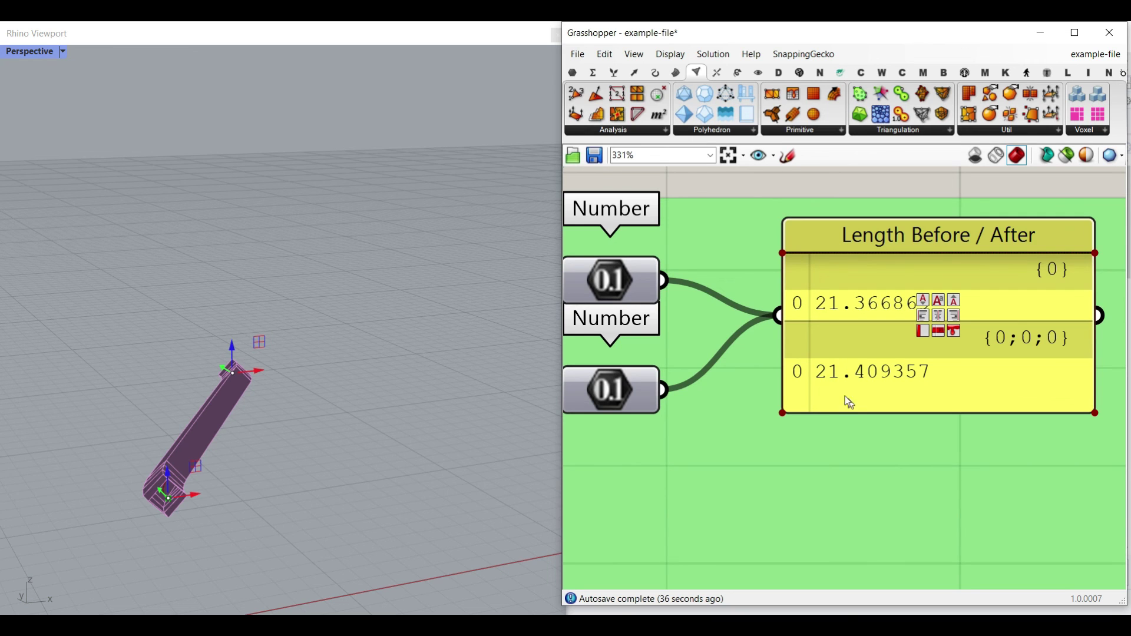
# Move the anchor target points closer together so that the tube bends into an arch
pyautogui.scroll(-9, 908, 420)
pyautogui.moveTo(699, 469); pyautogui.dragTo(835, 438, button='right')
pyautogui.scroll(3, 184, 501)
pyautogui.scroll(3, 193, 488)
pyautogui.moveTo(31, 572); pyautogui.dragTo(278, 427)
pyautogui.moveTo(347, 383); pyautogui.dragTo(221, 412, button='right')
pyautogui.scroll(-3, 236, 413)
pyautogui.scroll(2, 409, 403)
pyautogui.moveTo(413, 352); pyautogui.dragTo(352, 377)
pyautogui.moveTo(356, 382)
pyautogui.mouseDown(button='right')
pyautogui.moveTo(347, 391)
pyautogui.moveTo(309, 355)
pyautogui.moveTo(380, 396)
pyautogui.moveTo(524, 336)
pyautogui.moveTo(278, 379)
pyautogui.moveTo(301, 380)
pyautogui.mouseUp(button='right')
# Compare the lengths in the Length Before / After panel and review the bent tube together with the green group
pyautogui.moveTo(1002, 372); pyautogui.dragTo(889, 388, button='right')
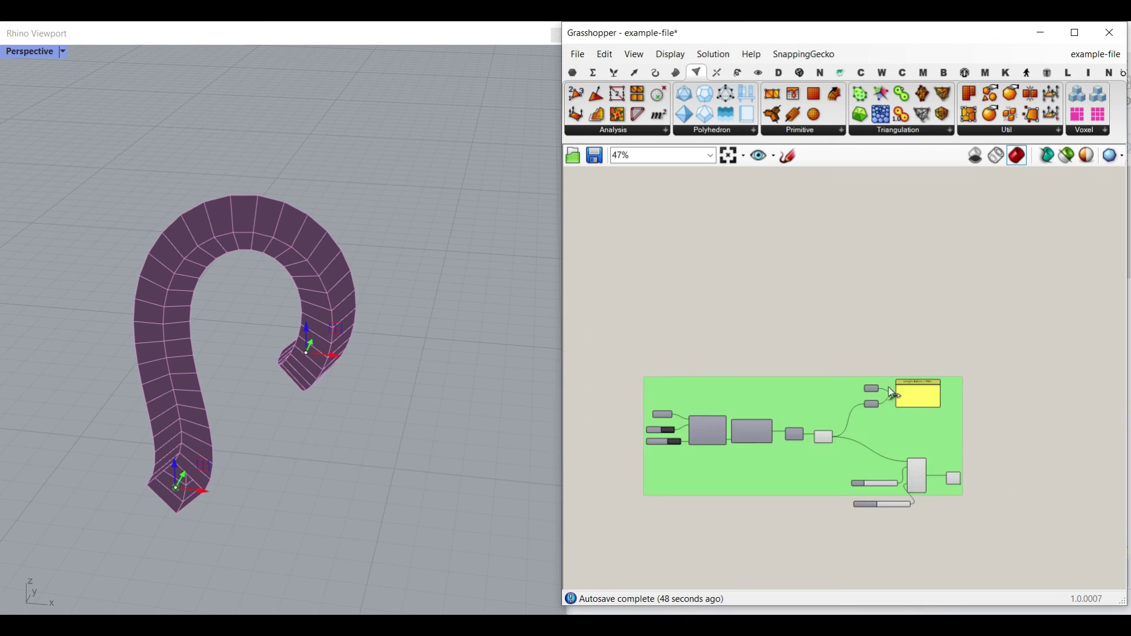
pyautogui.scroll(5, 891, 393)
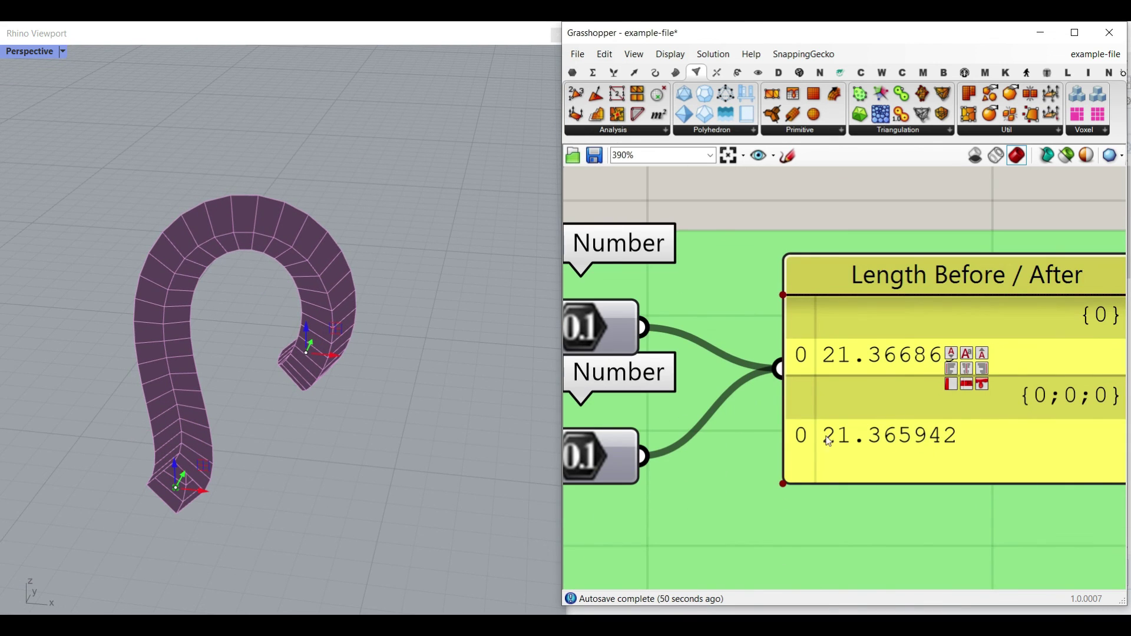
pyautogui.scroll(-6, 235, 441)
pyautogui.moveTo(222, 447); pyautogui.dragTo(321, 406, button='right')
pyautogui.moveTo(924, 411); pyautogui.dragTo(803, 392, button='right')
pyautogui.scroll(-4, 770, 394)
pyautogui.moveTo(777, 456); pyautogui.dragTo(858, 375, button='right')
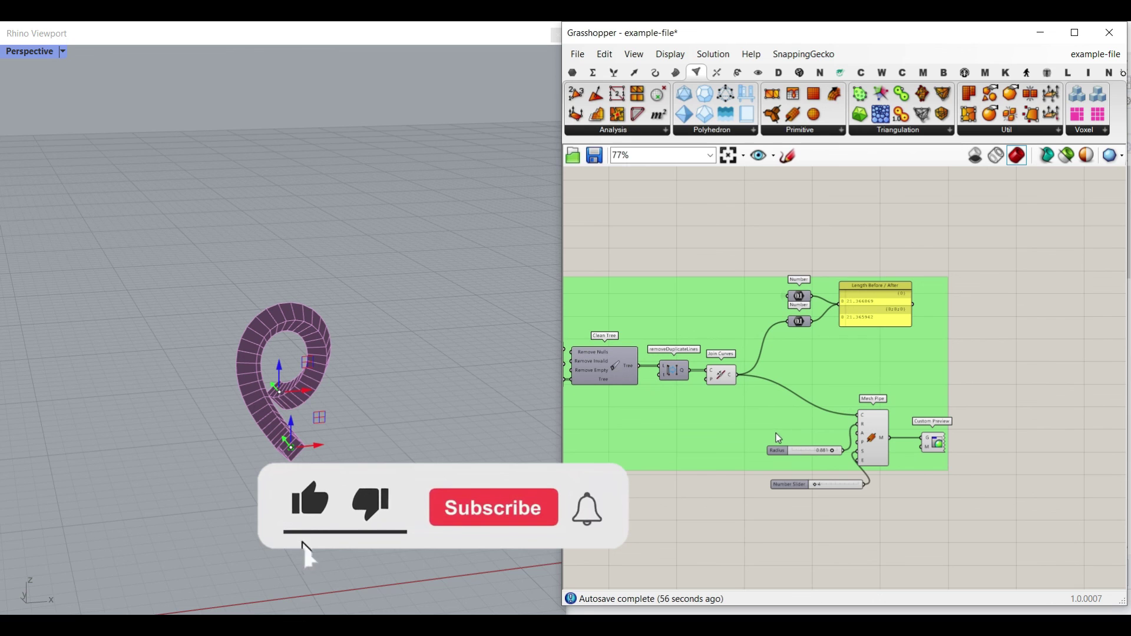